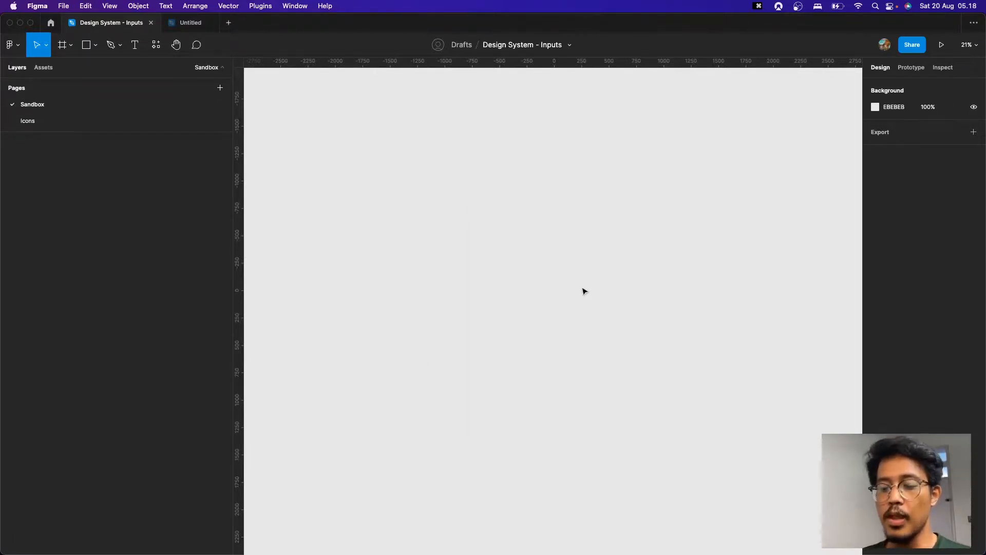
Step: Add a text layer reading "Input" near the middle of the empty Sandbox canvas
{"action": "key", "text": "t"}
{"action": "left_click", "coordinate": [557, 266]}
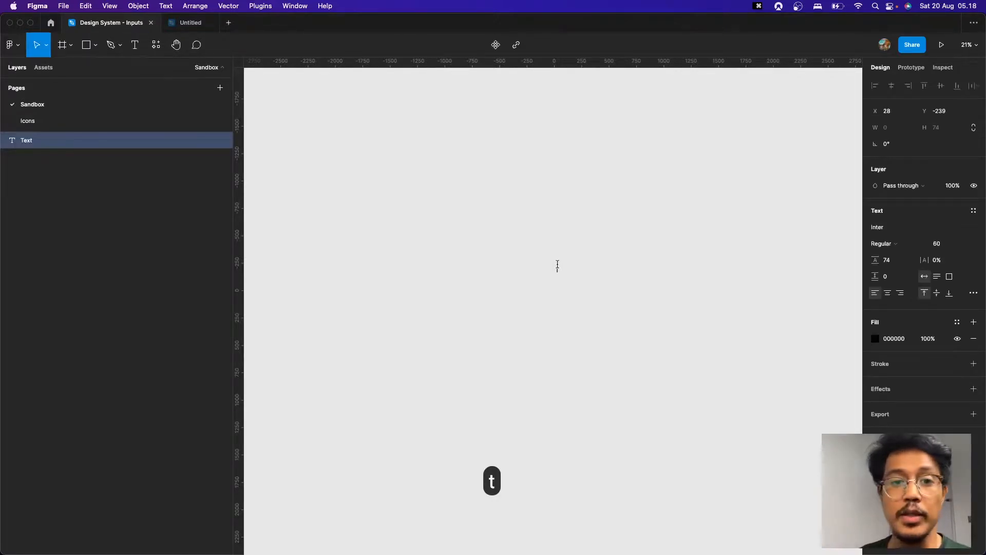
{"action": "type", "text": "Input"}
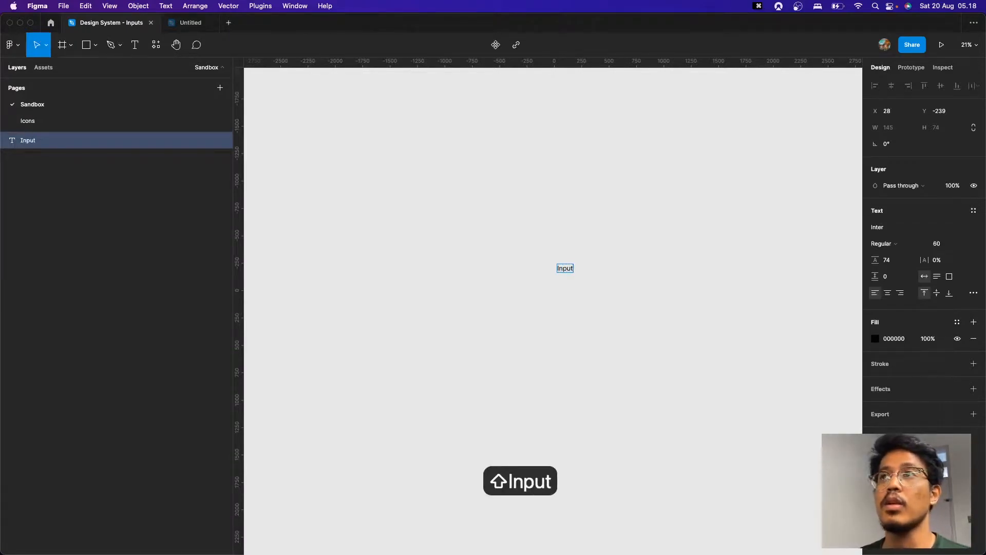
{"action": "key", "text": "Escape"}
Step: Set the font size of the "Input" text to 12
{"action": "scroll", "coordinate": [583, 267], "scroll_direction": "up", "scroll_amount": 15}
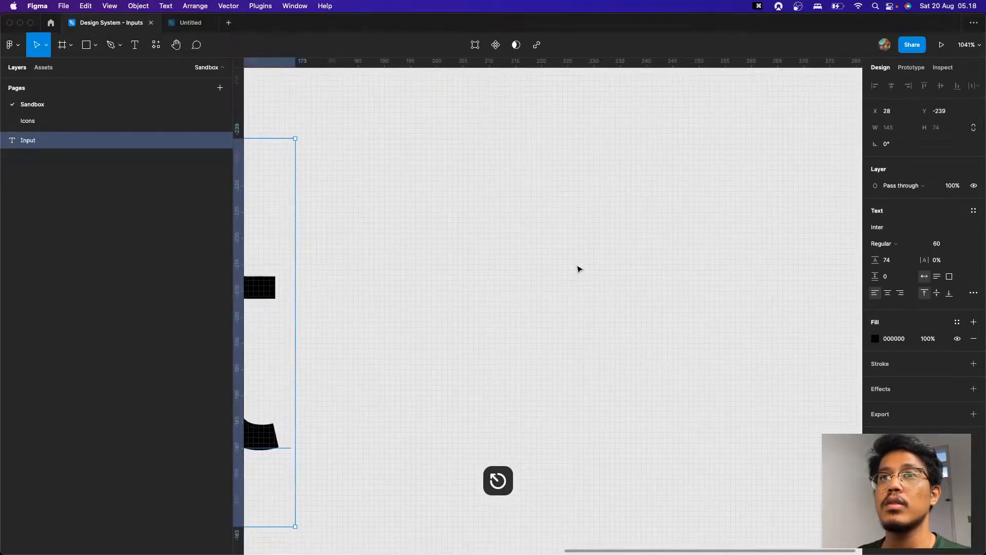
{"action": "scroll", "coordinate": [578, 268], "scroll_direction": "down", "scroll_amount": 15}
{"action": "left_click", "coordinate": [940, 244]}
{"action": "type", "text": "12"}
{"action": "key", "text": "Return"}
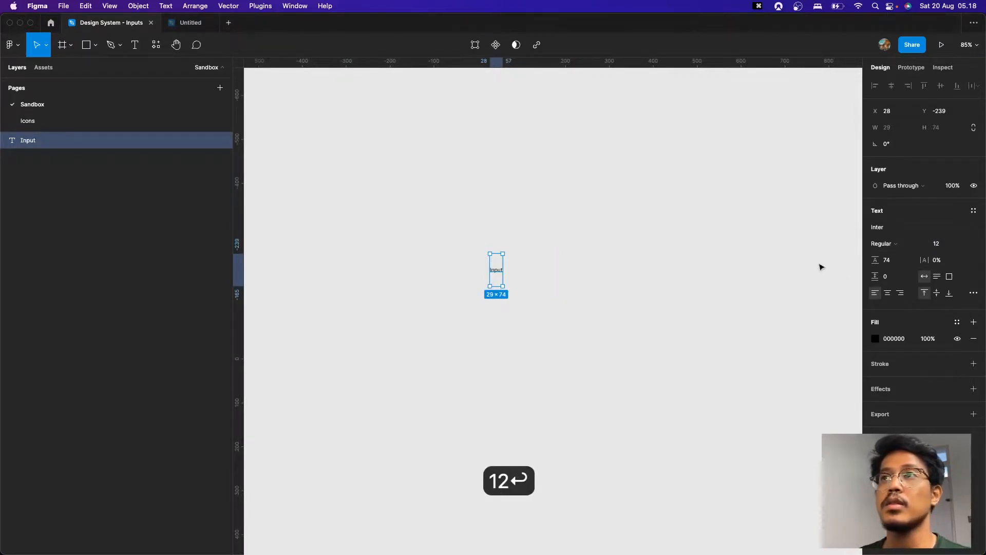
Step: Move the "Input" text slightly to the right and set its font size to 14
{"action": "scroll", "coordinate": [508, 275], "scroll_direction": "up", "scroll_amount": 5}
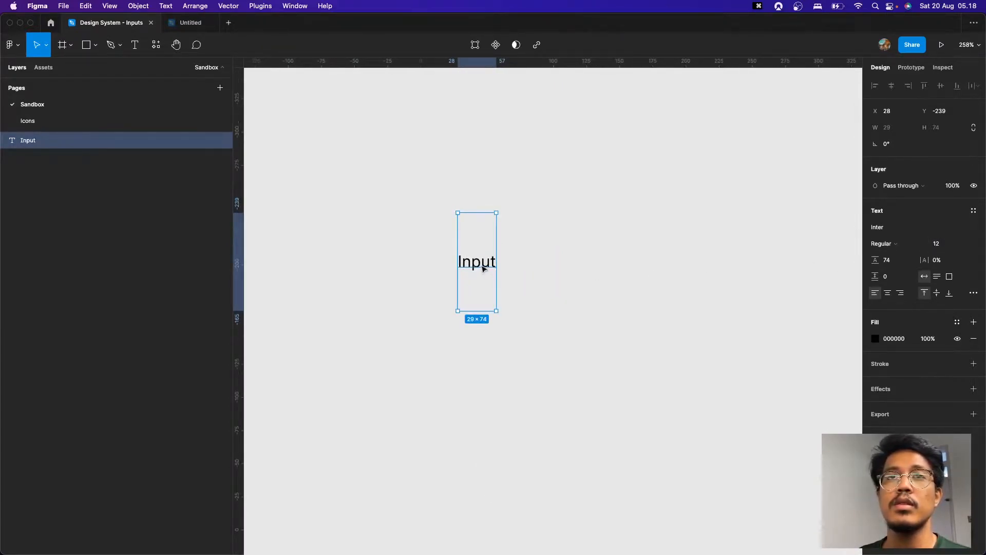
{"action": "left_click_drag", "start_coordinate": [484, 268], "coordinate": [528, 270]}
{"action": "left_click", "coordinate": [903, 264]}
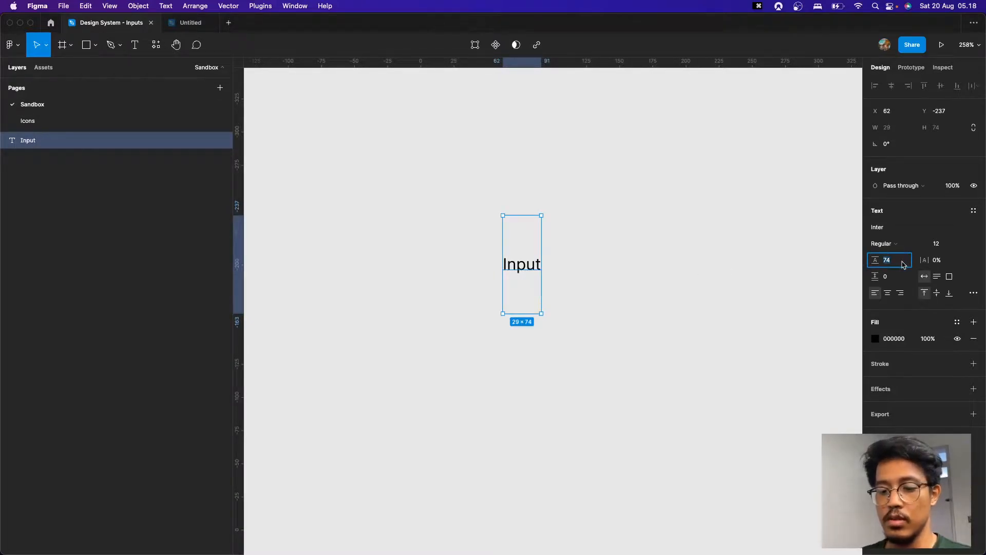
{"action": "left_click", "coordinate": [940, 243]}
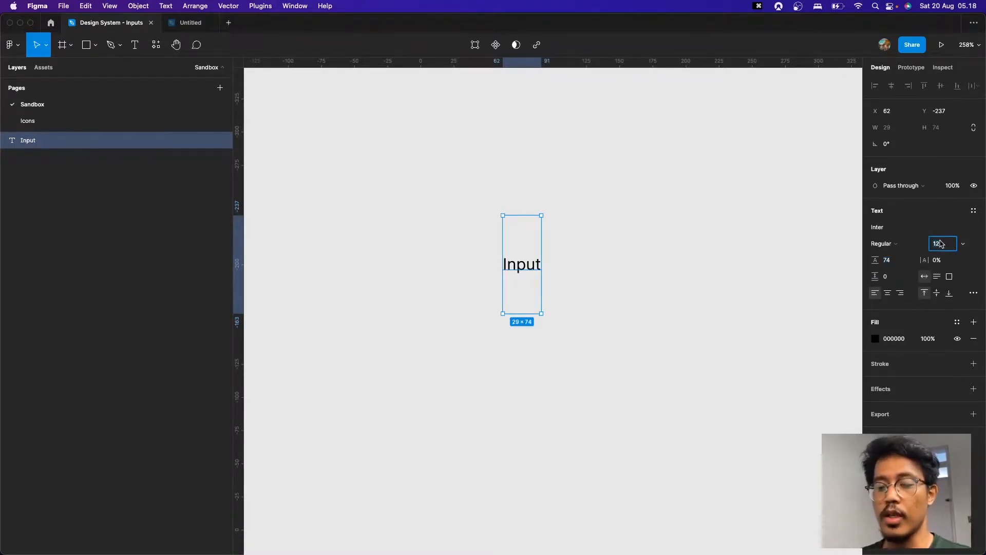
{"action": "type", "text": "14"}
{"action": "key", "text": "Return"}
Step: Set the "Input" text's line height to 17, calculated as 14*1.5 and reduced by 4
{"action": "left_click", "coordinate": [903, 265]}
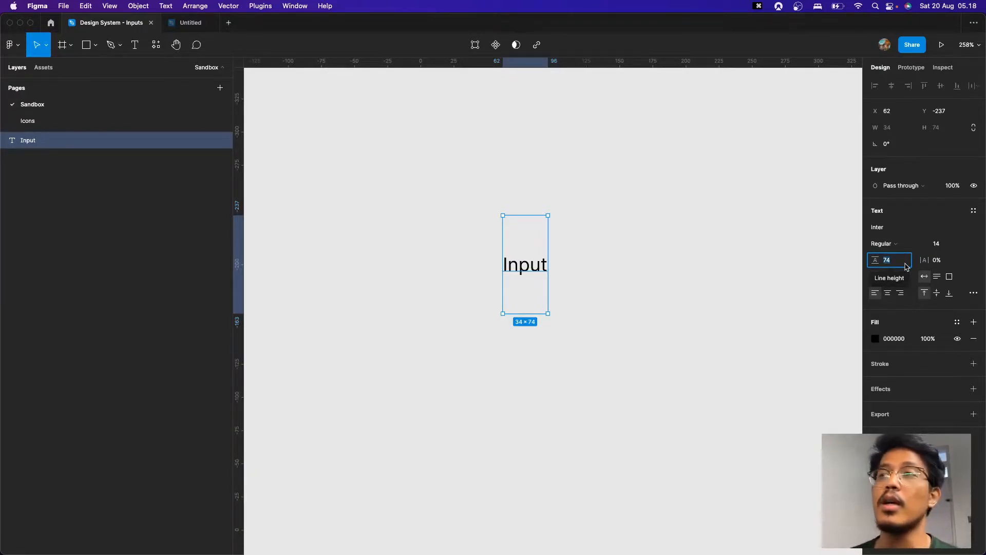
{"action": "type", "text": "14"}
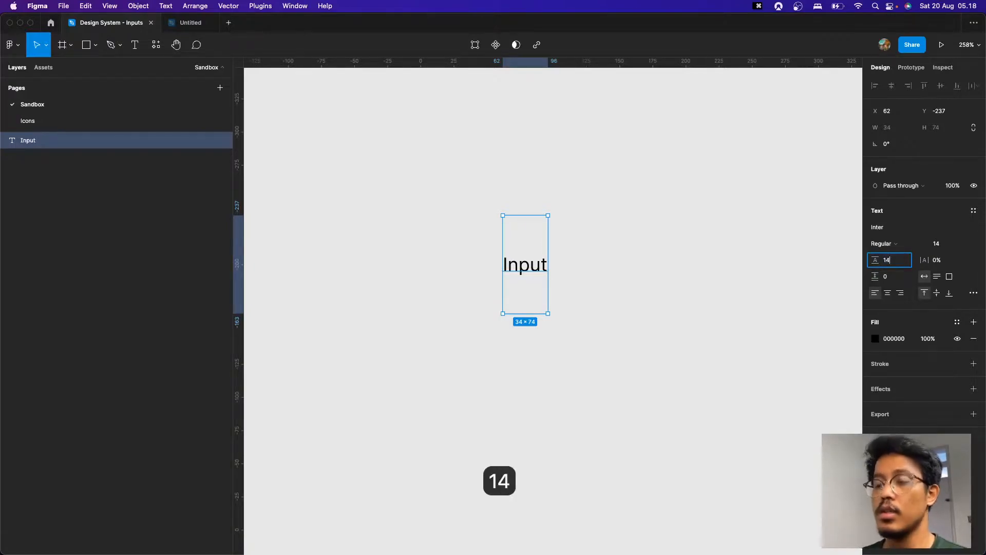
{"action": "type", "text": "*"}
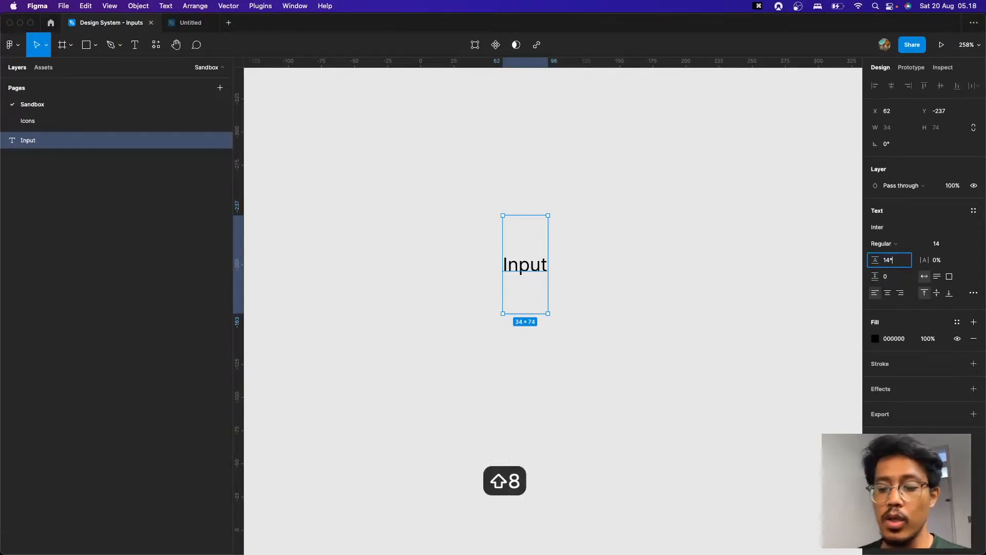
{"action": "type", "text": "1.5"}
{"action": "key", "text": "Return"}
{"action": "left_click", "coordinate": [907, 265]}
{"action": "left_click", "coordinate": [906, 265]}
{"action": "type", "text": "-4"}
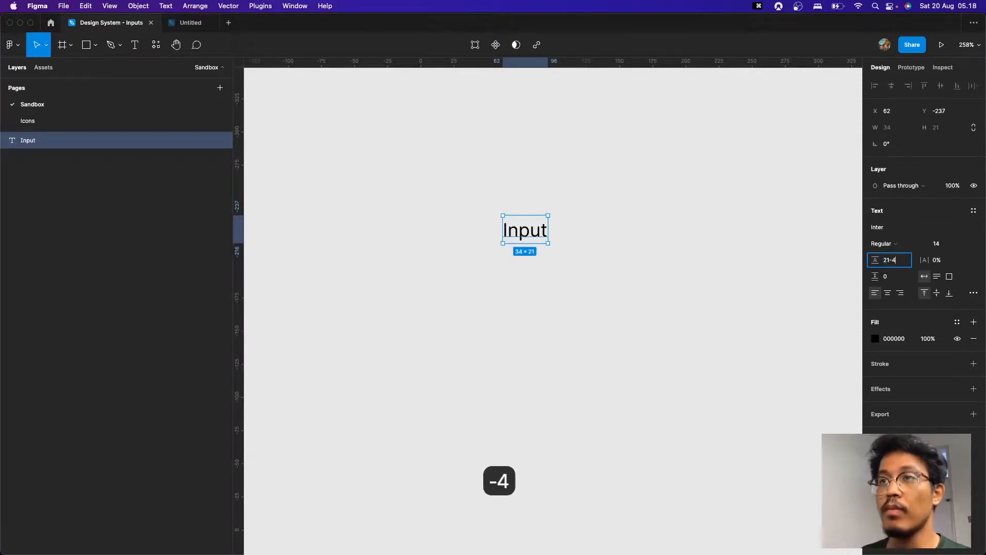
{"action": "key", "text": "Return"}
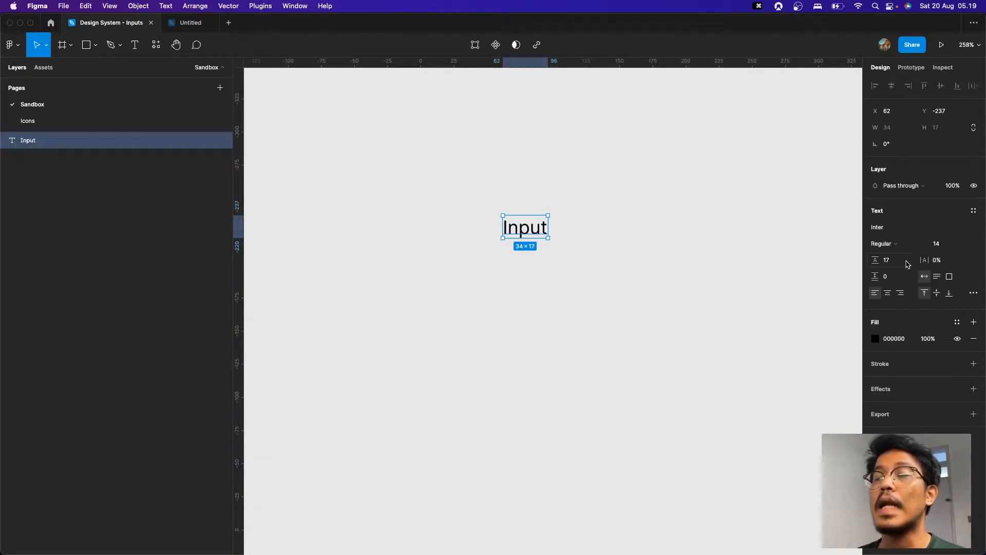
Step: Extend the text layer's content to read "Input placeholder"
{"action": "left_click", "coordinate": [600, 252]}
{"action": "left_click_drag", "start_coordinate": [600, 251], "coordinate": [670, 255]}
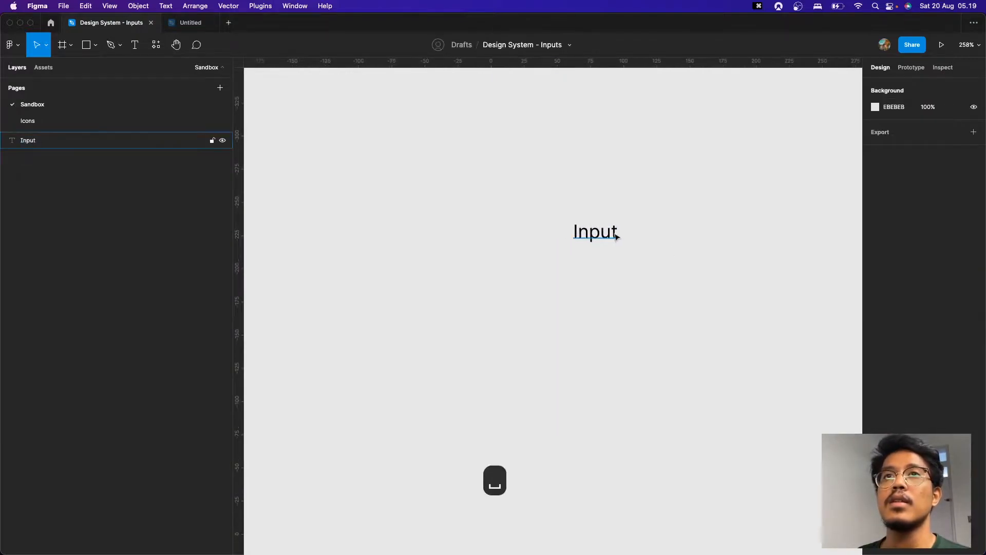
{"action": "double_click", "coordinate": [614, 233]}
{"action": "key", "text": "Right"}
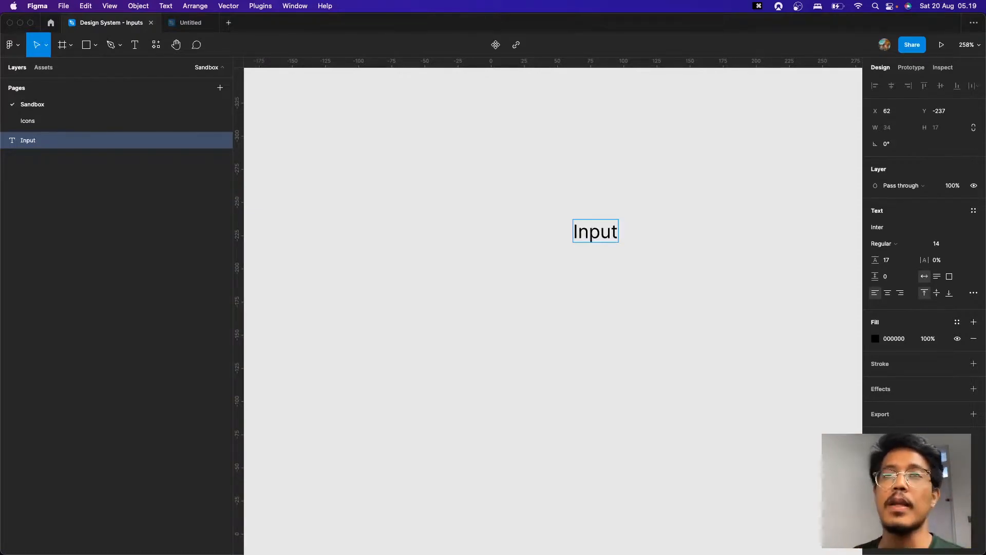
{"action": "type", "text": "plac"}
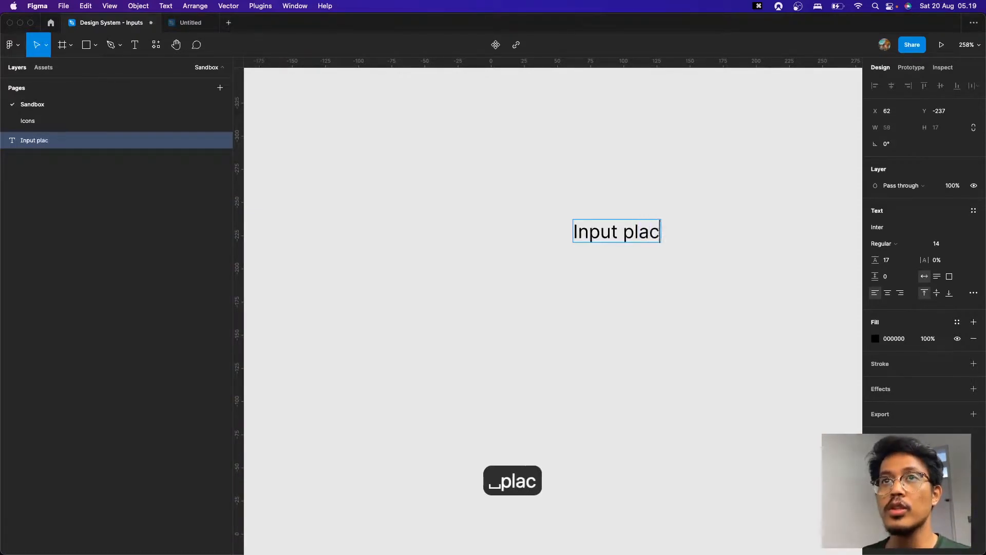
{"action": "type", "text": "eholder"}
{"action": "key", "text": "Escape"}
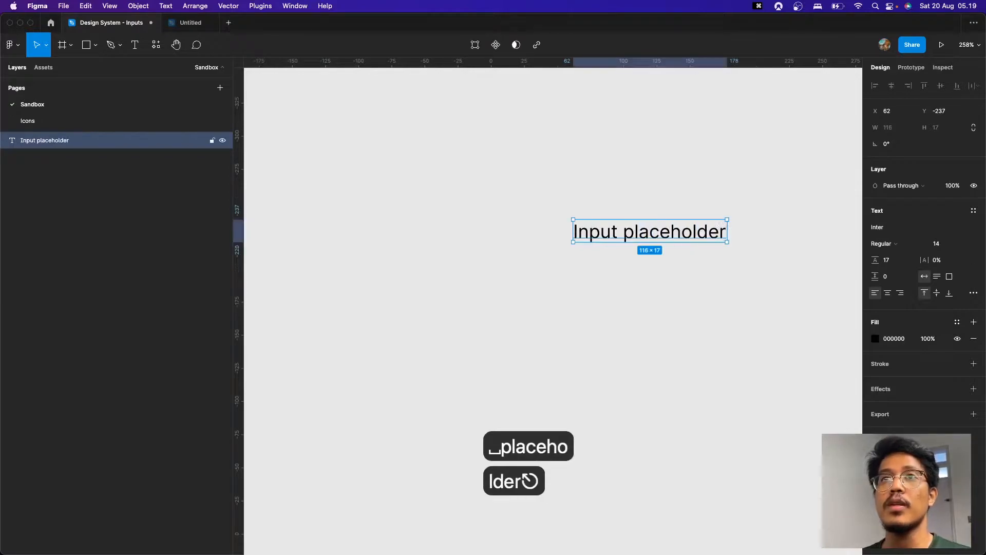
Step: Change the font weight of the "Input placeholder" text to Medium and deselect it
{"action": "left_click", "coordinate": [883, 243]}
{"action": "left_click", "coordinate": [903, 258]}
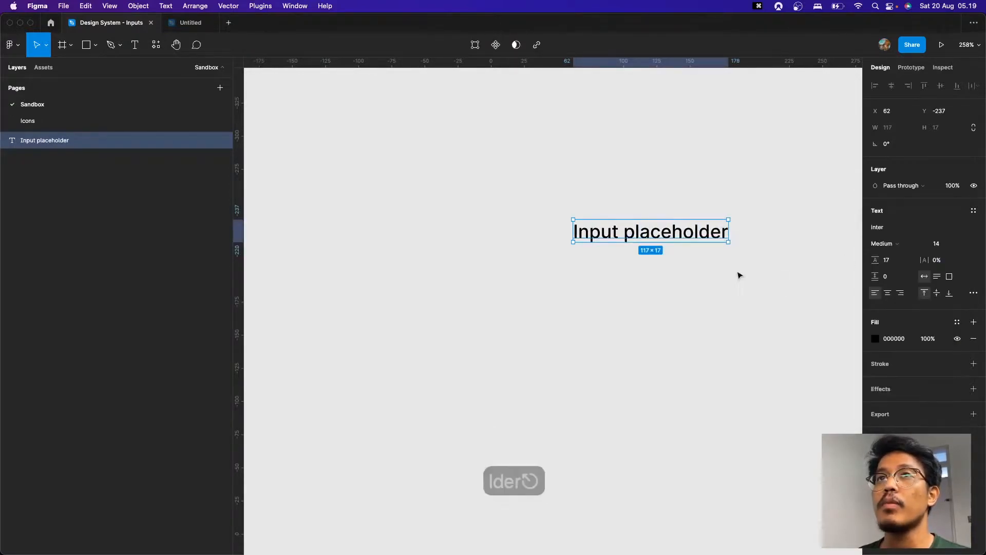
{"action": "left_click", "coordinate": [740, 275]}
{"action": "key", "text": "space"}
{"action": "left_click_drag", "start_coordinate": [755, 273], "coordinate": [627, 271]}
{"action": "scroll", "coordinate": [592, 268], "scroll_direction": "down", "scroll_amount": 1}
{"action": "key", "text": "space"}
{"action": "left_click_drag", "start_coordinate": [509, 262], "coordinate": [563, 267]}
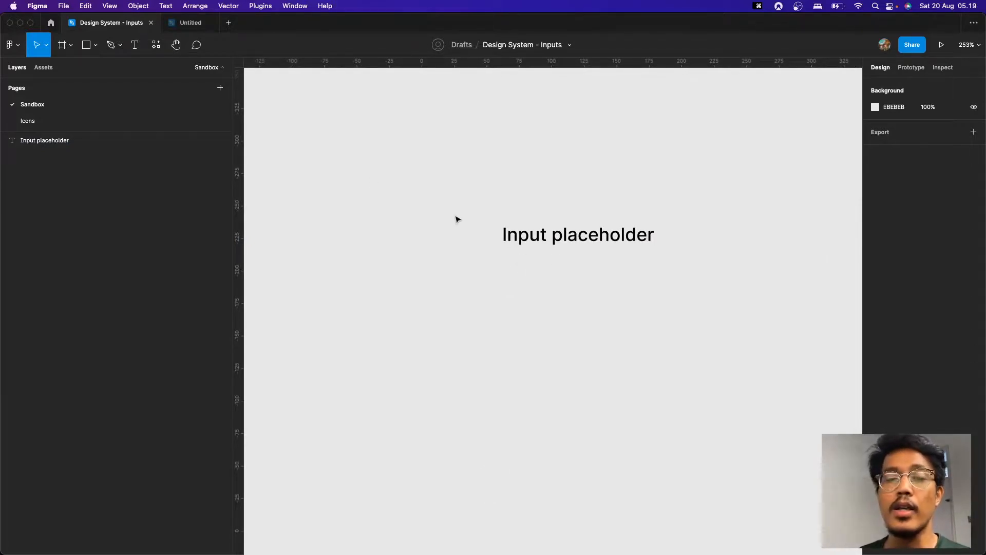
Step: Look over the recent components and the icon sets on the Icons page, and return to the Sandbox page
{"action": "key", "text": "shift+i"}
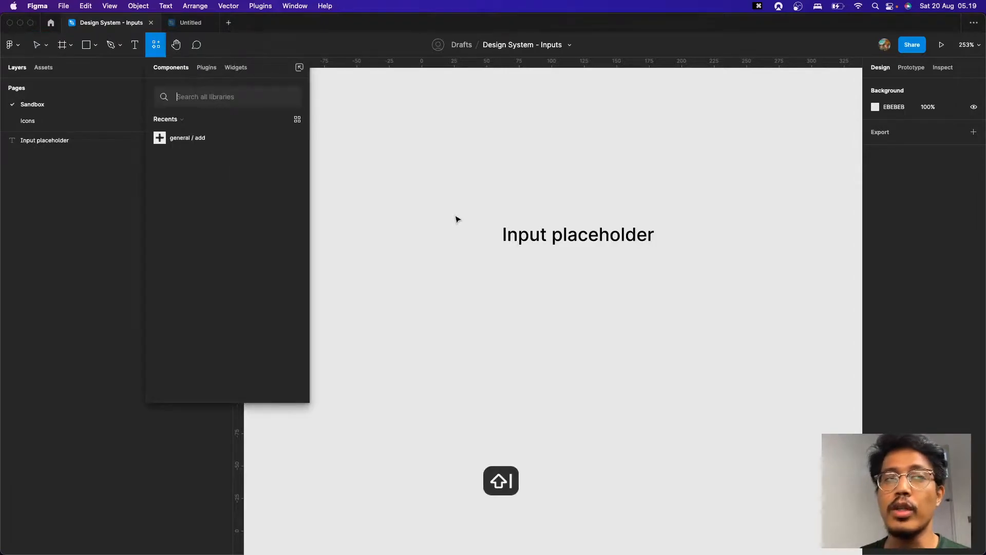
{"action": "left_click", "coordinate": [244, 145]}
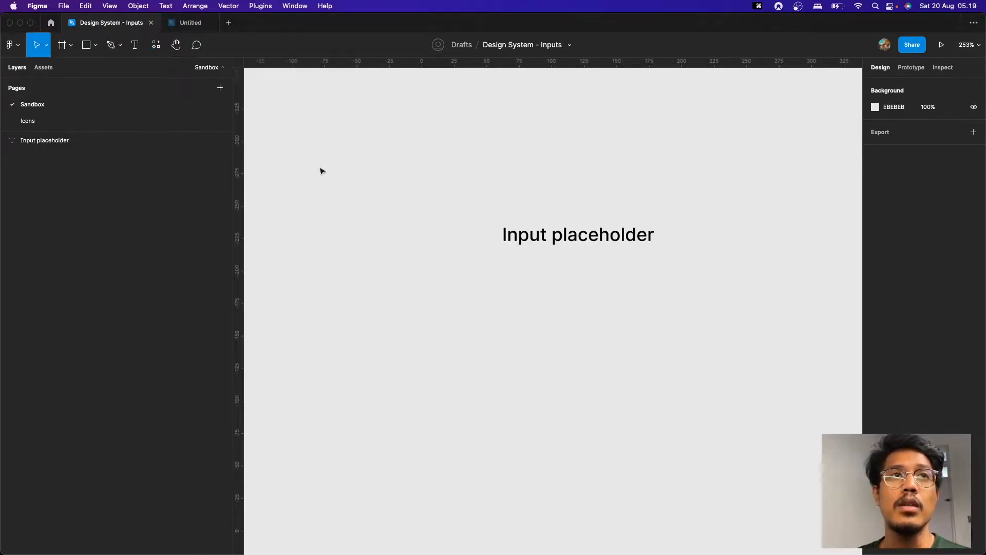
{"action": "left_click", "coordinate": [127, 126]}
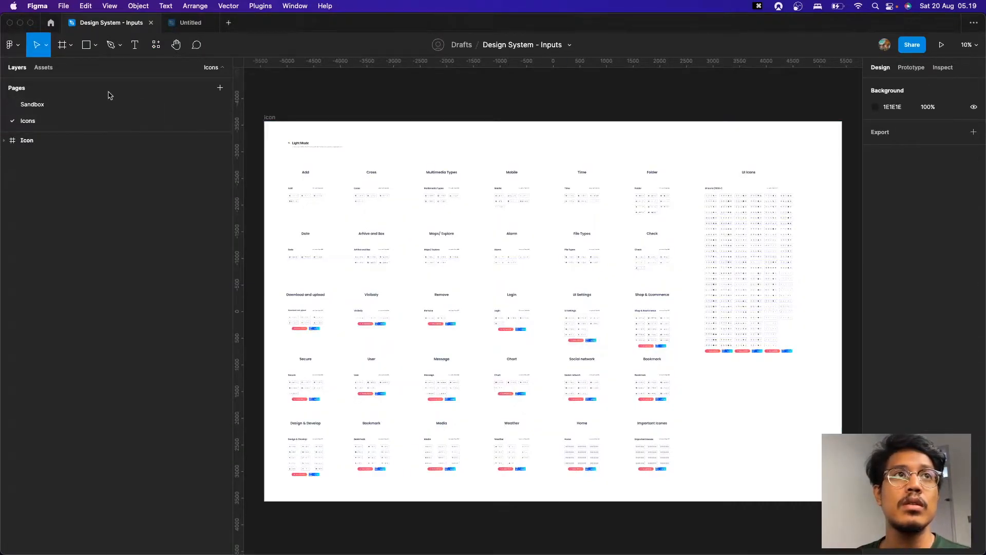
{"action": "left_click", "coordinate": [110, 105]}
{"action": "left_click", "coordinate": [110, 121]}
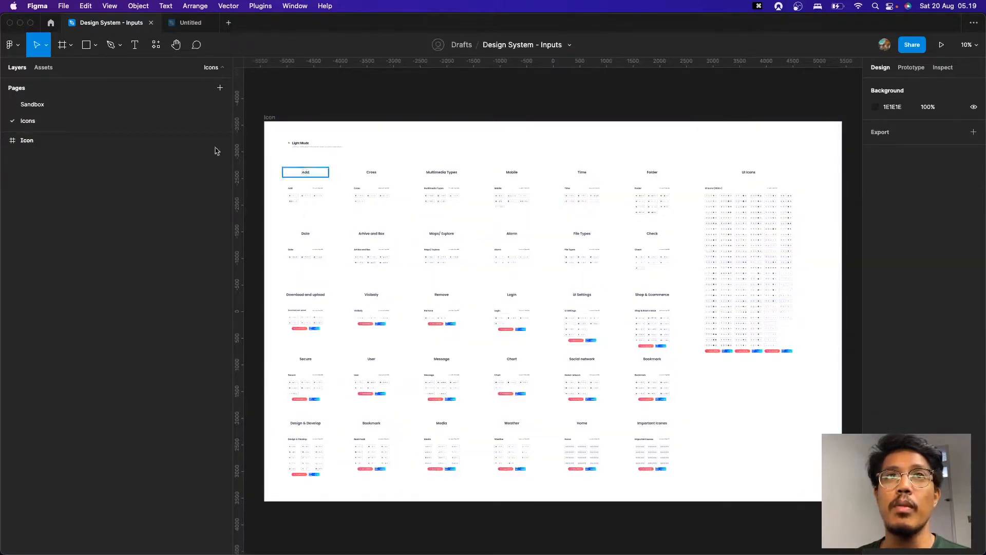
{"action": "left_click", "coordinate": [75, 105]}
{"action": "left_click_drag", "start_coordinate": [555, 310], "coordinate": [483, 260]}
{"action": "key", "text": "BackSpace"}
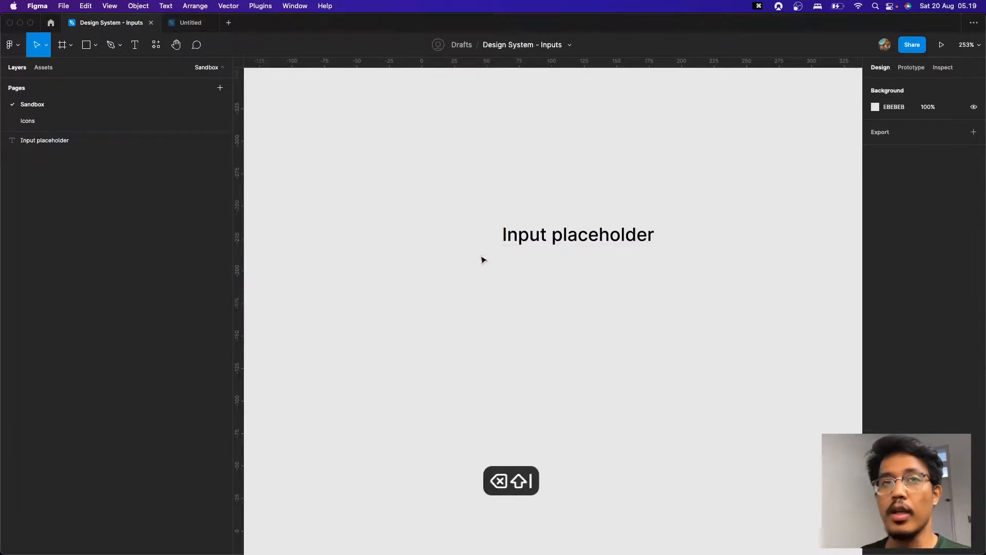
Step: Insert the Add Ring icon from the file's local components just left of the placeholder text
{"action": "key", "text": "shift+i"}
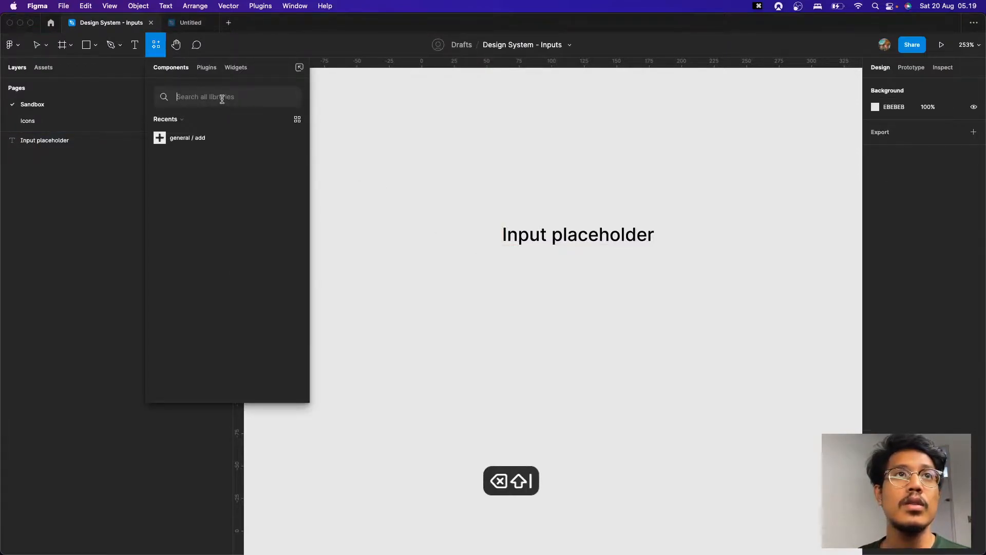
{"action": "left_click", "coordinate": [186, 119]}
{"action": "left_click", "coordinate": [207, 153]}
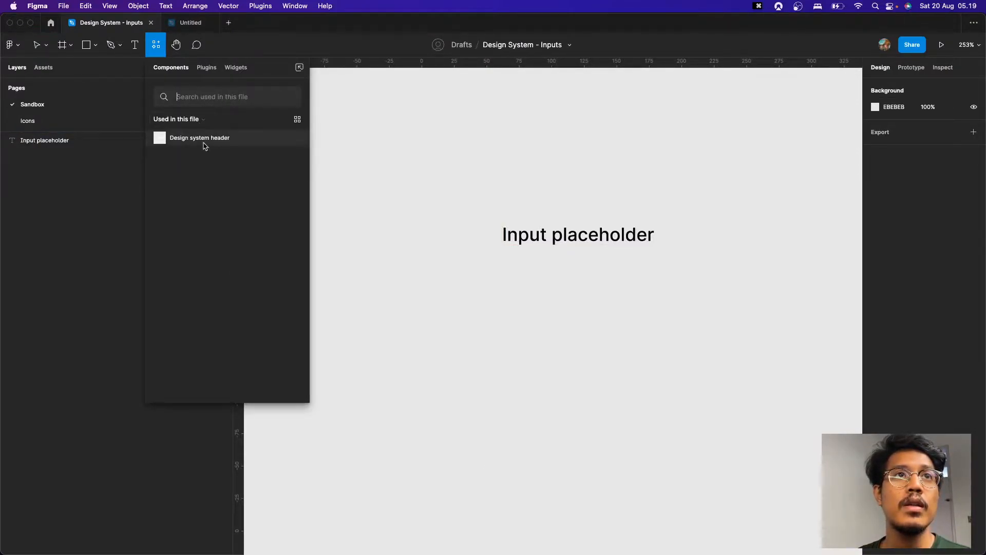
{"action": "left_click", "coordinate": [195, 121]}
{"action": "left_click", "coordinate": [204, 108]}
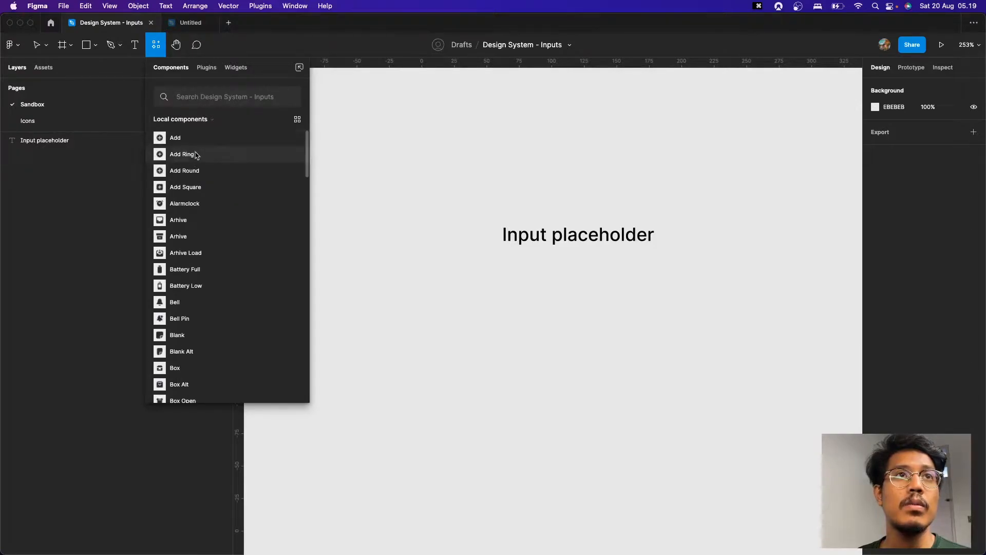
{"action": "left_click", "coordinate": [192, 155]}
{"action": "left_click_drag", "start_coordinate": [545, 314], "coordinate": [466, 246]}
Step: Resize the Add Ring icon to 18 × 18 and move it to about 10 px left of the placeholder text
{"action": "type", "text": "18"}
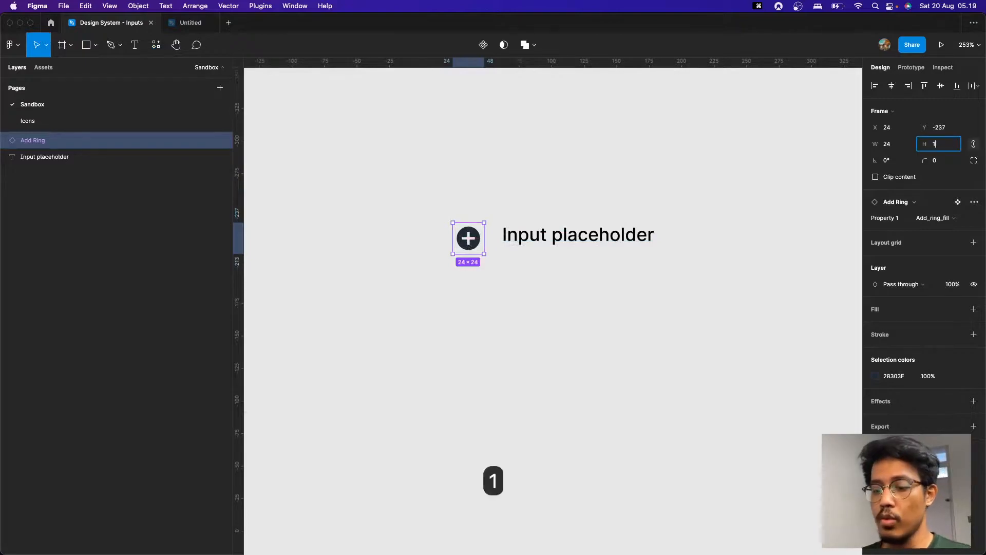
{"action": "key", "text": "Return"}
{"action": "left_click_drag", "start_coordinate": [465, 235], "coordinate": [478, 235]}
{"action": "left_click_drag", "start_coordinate": [727, 293], "coordinate": [442, 192]}
{"action": "left_click", "coordinate": [512, 196]}
Step: Recolour the "Input placeholder" text fill to light grey BABABA
{"action": "left_click", "coordinate": [586, 232]}
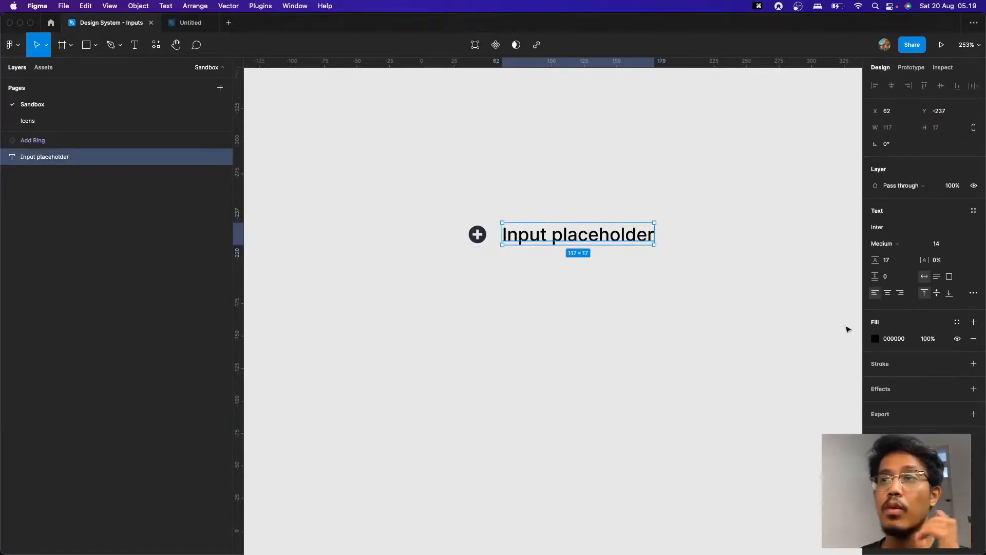
{"action": "left_click", "coordinate": [875, 340]}
{"action": "left_click_drag", "start_coordinate": [777, 363], "coordinate": [718, 342]}
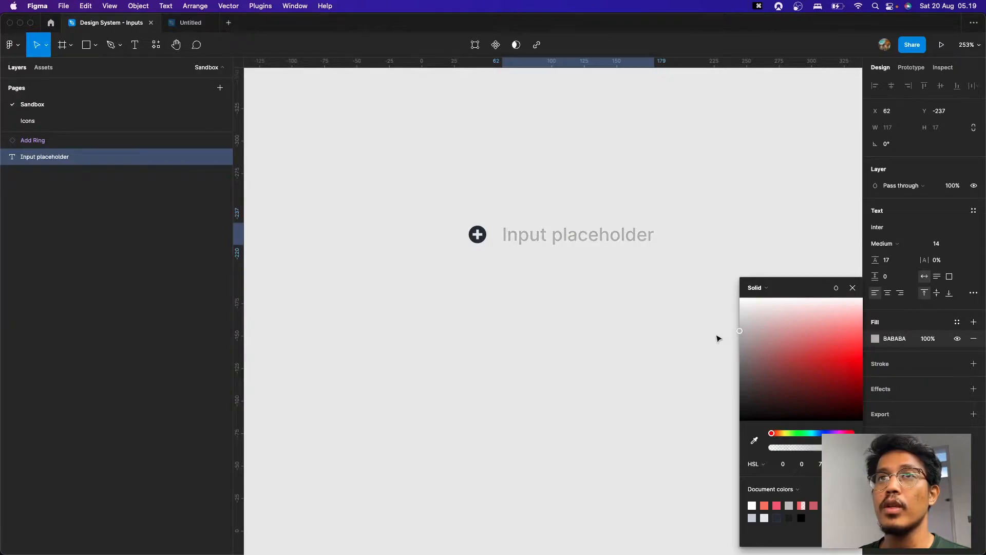
Step: Change the Add Ring icon's colour to grey 939393 and deselect it
{"action": "left_click", "coordinate": [478, 234]}
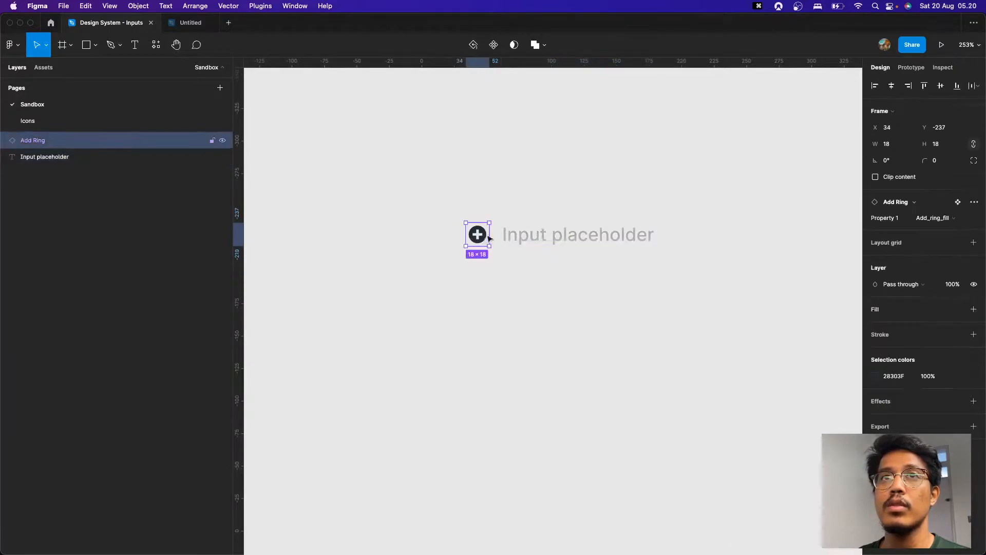
{"action": "left_click", "coordinate": [875, 375]}
{"action": "left_click_drag", "start_coordinate": [781, 356], "coordinate": [687, 354]}
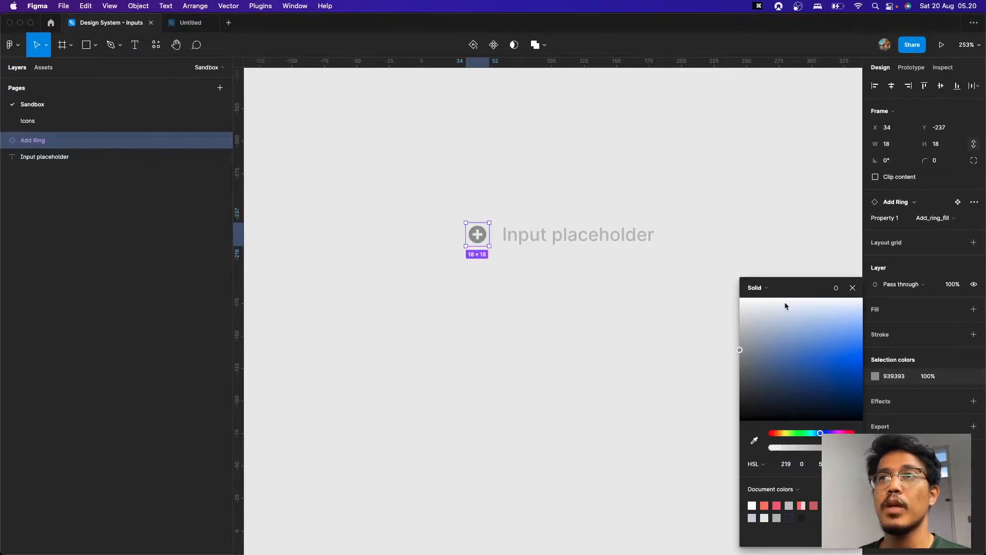
{"action": "left_click", "coordinate": [852, 288]}
{"action": "left_click", "coordinate": [700, 298]}
Step: Duplicate the grey Add Ring icon and place the copy to the right of the placeholder text
{"action": "left_click", "coordinate": [478, 242]}
{"action": "key", "text": "super+d"}
{"action": "left_click_drag", "start_coordinate": [478, 245], "coordinate": [698, 248]}
{"action": "left_click", "coordinate": [754, 285]}
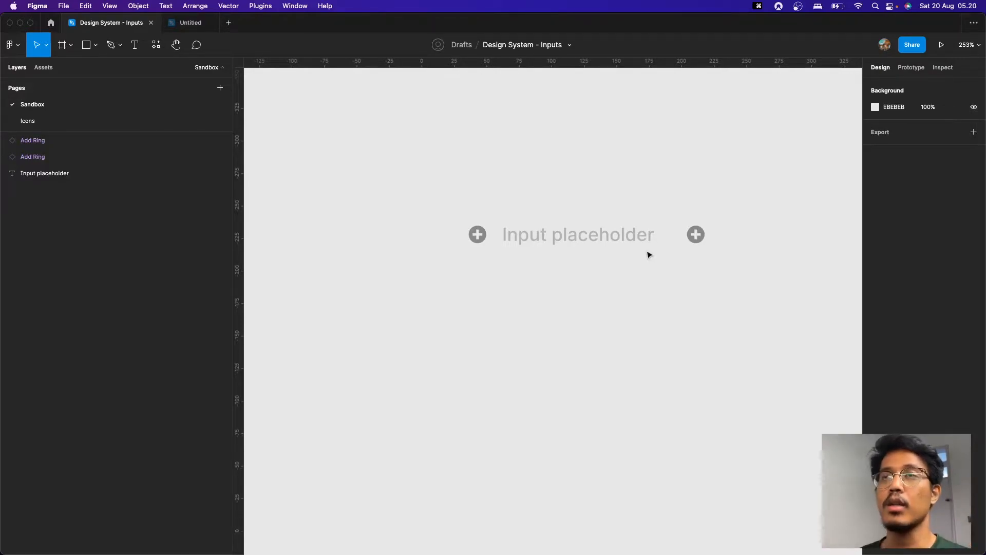
Step: Wrap both Add Ring icons and the placeholder text in a horizontal auto layout frame with 8 spacing between items
{"action": "left_click_drag", "start_coordinate": [789, 298], "coordinate": [437, 188]}
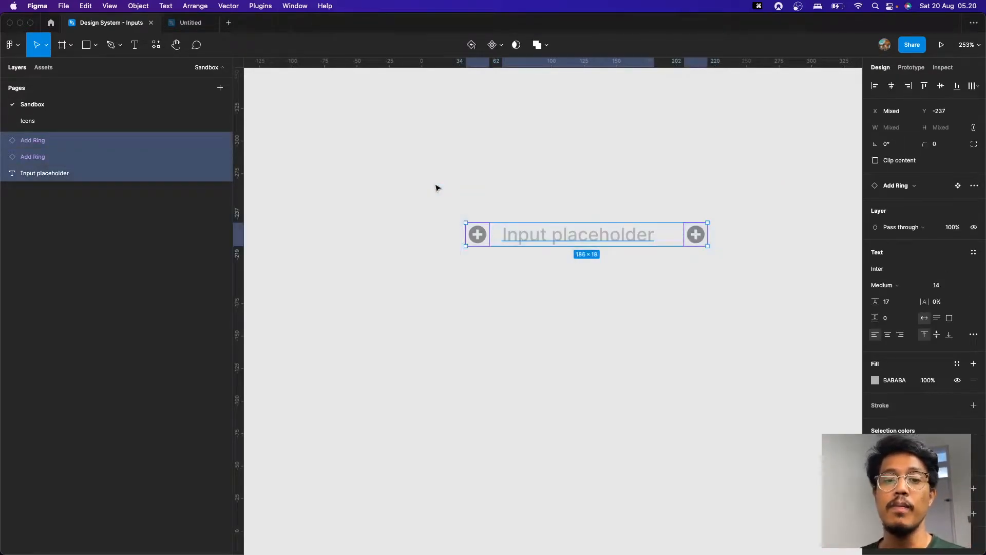
{"action": "key", "text": "shift+a"}
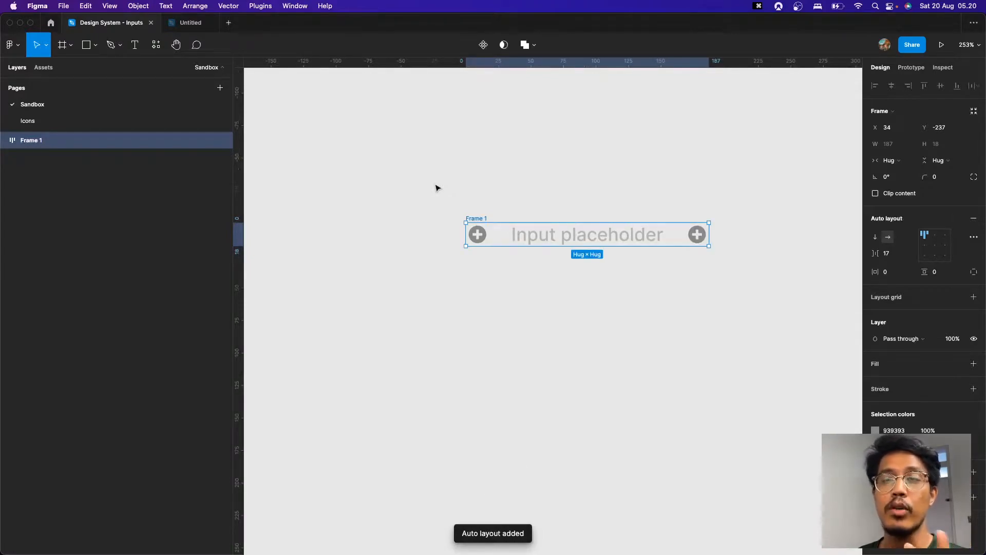
{"action": "left_click", "coordinate": [886, 254]}
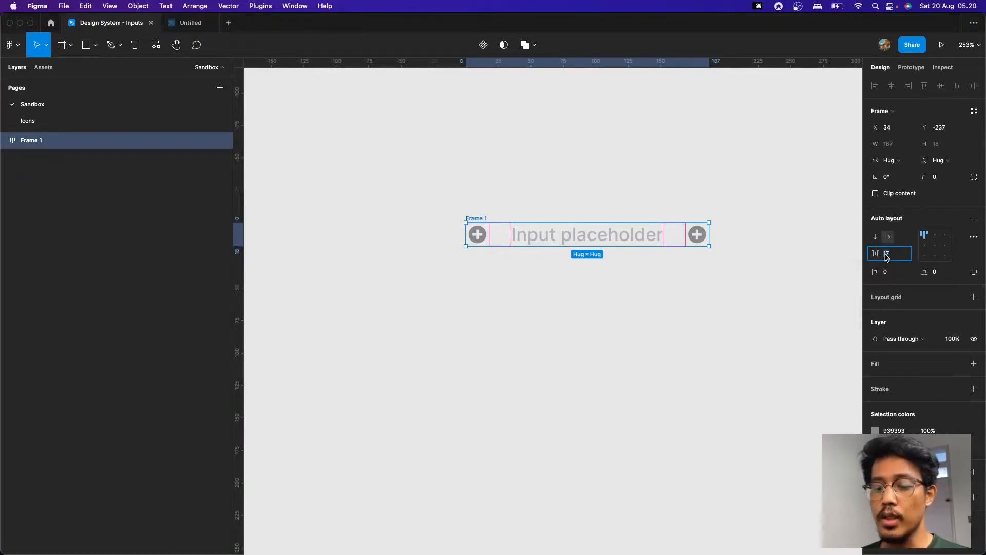
{"action": "type", "text": "8"}
{"action": "key", "text": "Return"}
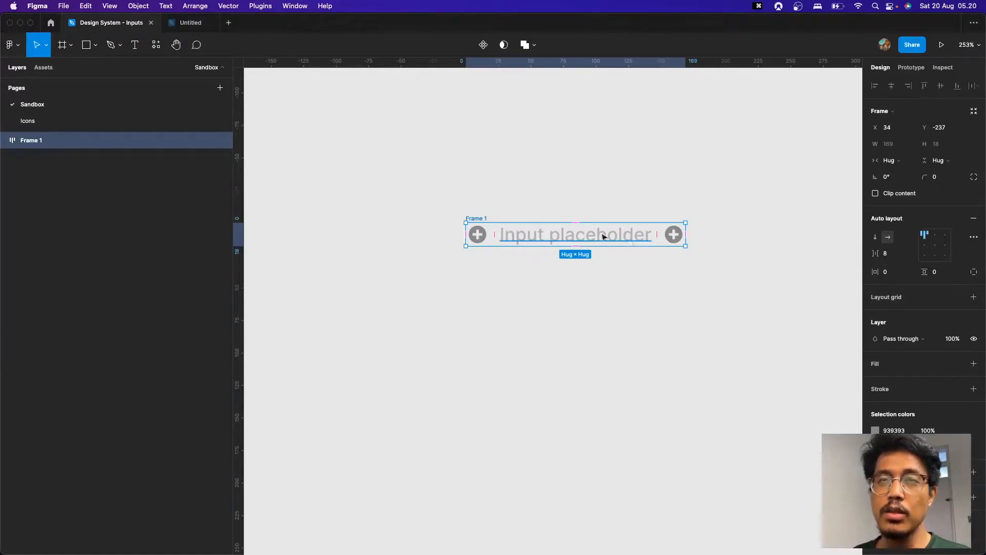
Step: Set the "Input placeholder" text's width to Fill container inside the auto layout frame
{"action": "left_click_drag", "start_coordinate": [688, 235], "coordinate": [765, 240]}
{"action": "key", "text": "super+z"}
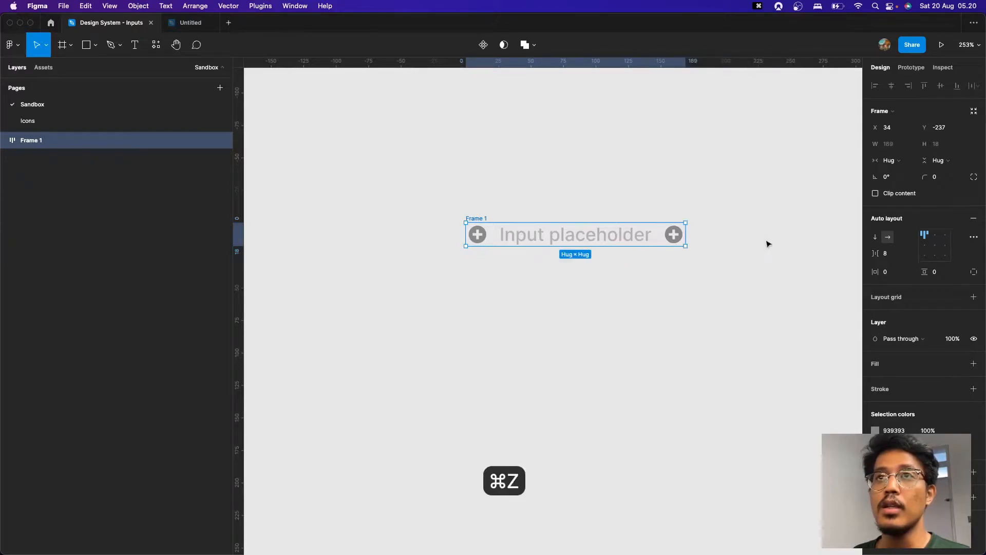
{"action": "double_click", "coordinate": [642, 243]}
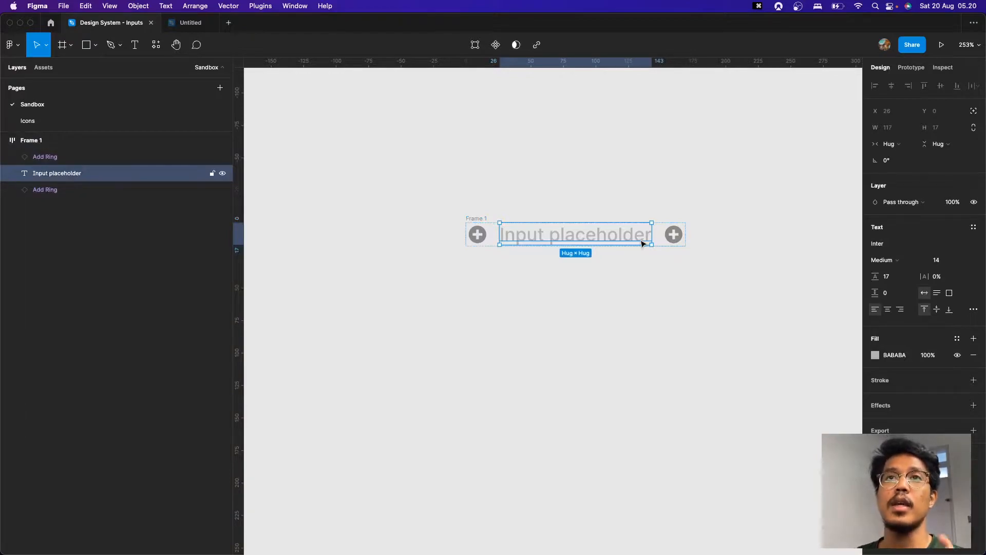
{"action": "left_click", "coordinate": [904, 146]}
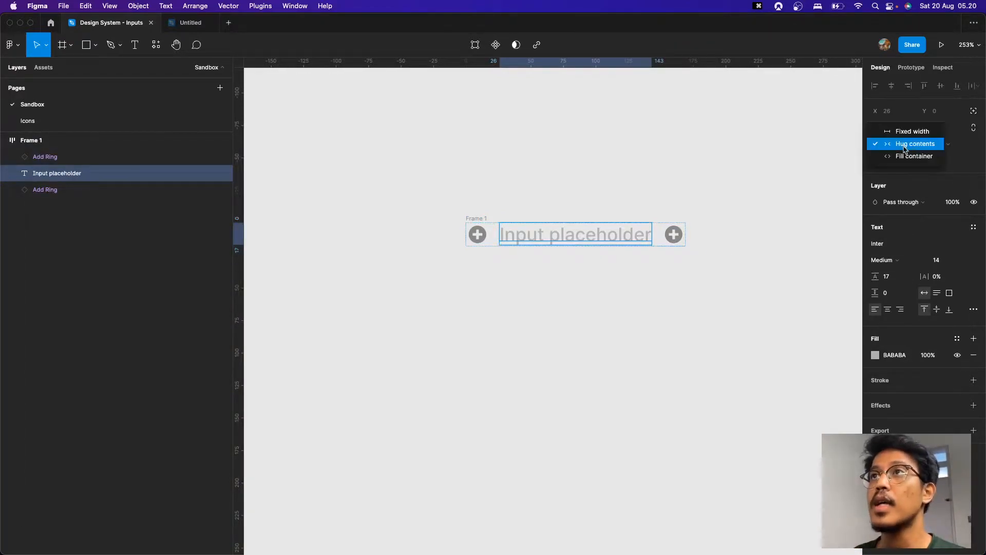
{"action": "left_click", "coordinate": [909, 155]}
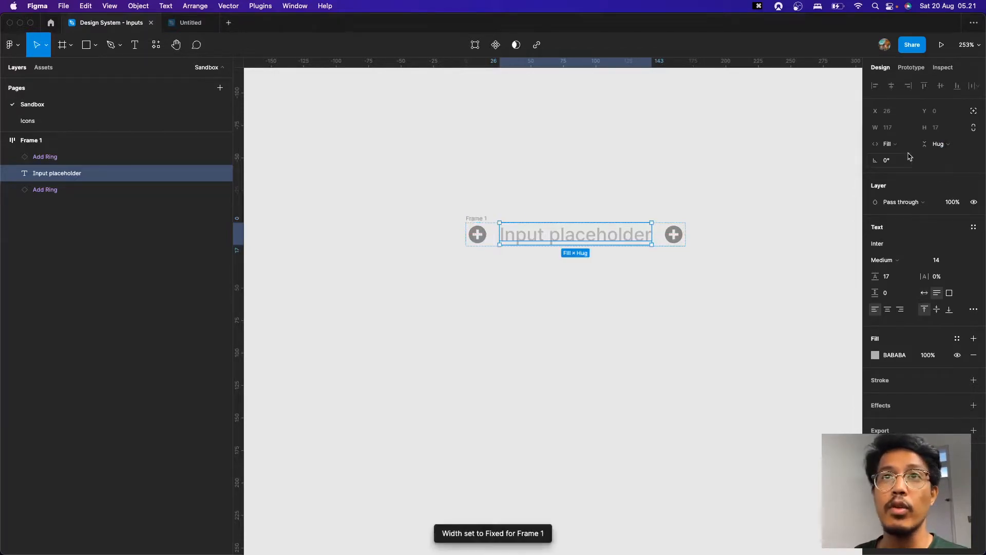
Step: Try stretching the auto layout frame wider to test the placeholder text's fill behaviour, and undo the resize
{"action": "left_click", "coordinate": [726, 248]}
{"action": "left_click", "coordinate": [476, 220]}
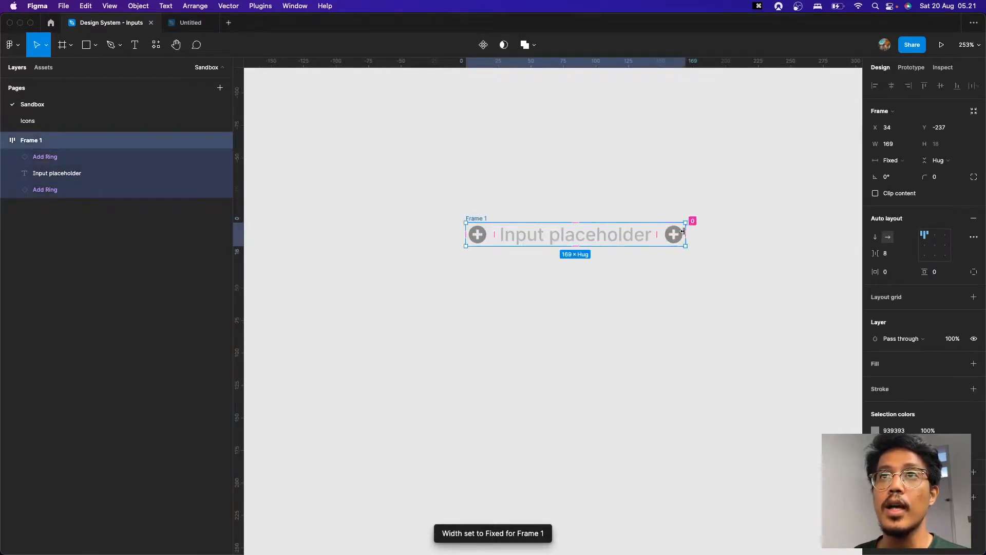
{"action": "left_click_drag", "start_coordinate": [698, 231], "coordinate": [751, 230]}
{"action": "key", "text": "super+z"}
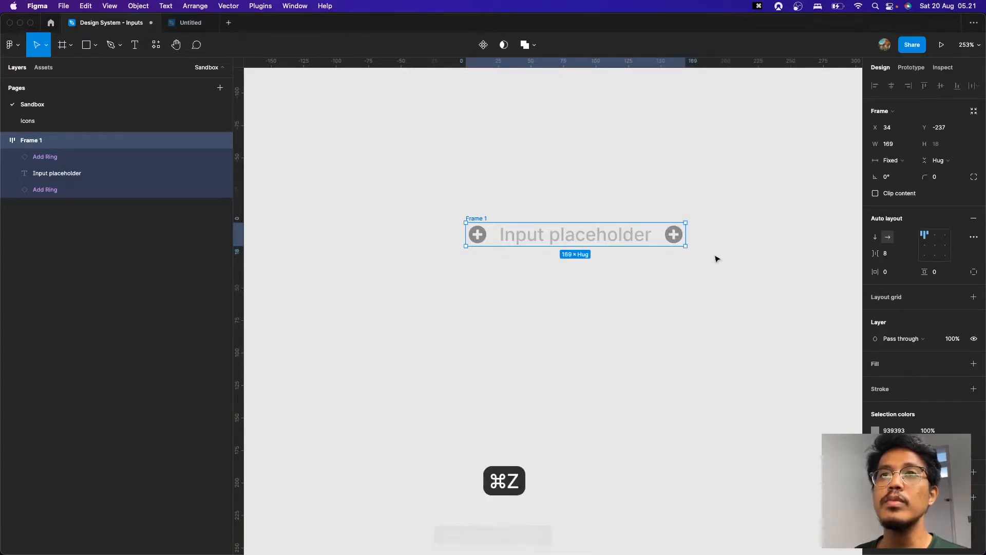
{"action": "key", "text": "super+z"}
Step: Set the auto layout frame's horizontal padding to 8 and vertical padding to 4
{"action": "left_click", "coordinate": [495, 223]}
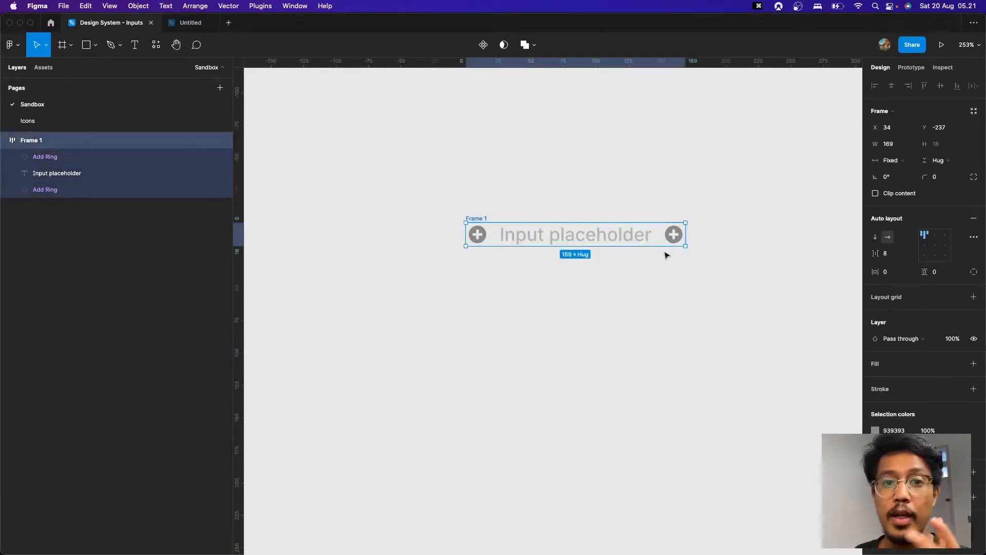
{"action": "left_click", "coordinate": [890, 274]}
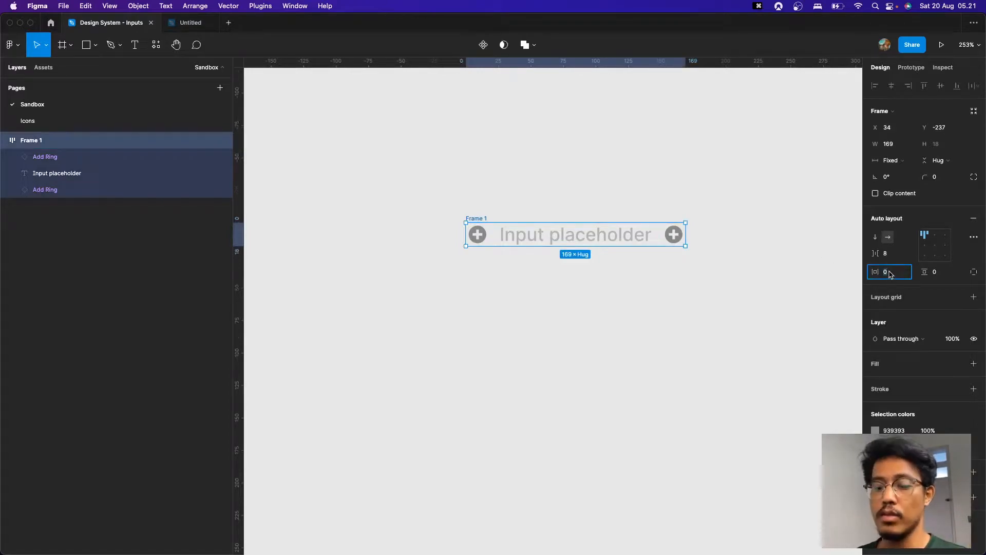
{"action": "type", "text": "8"}
{"action": "key", "text": "Tab"}
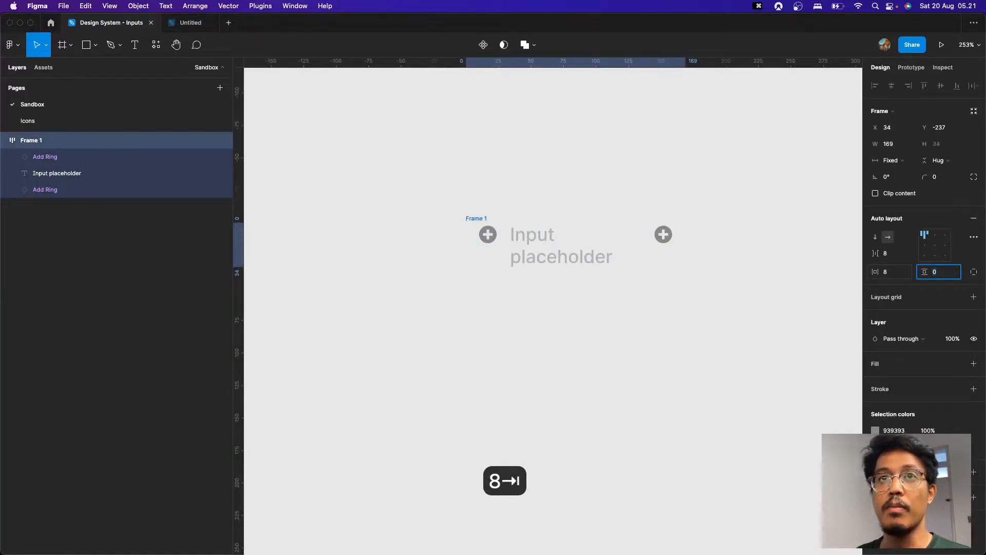
{"action": "type", "text": "4"}
{"action": "key", "text": "Return"}
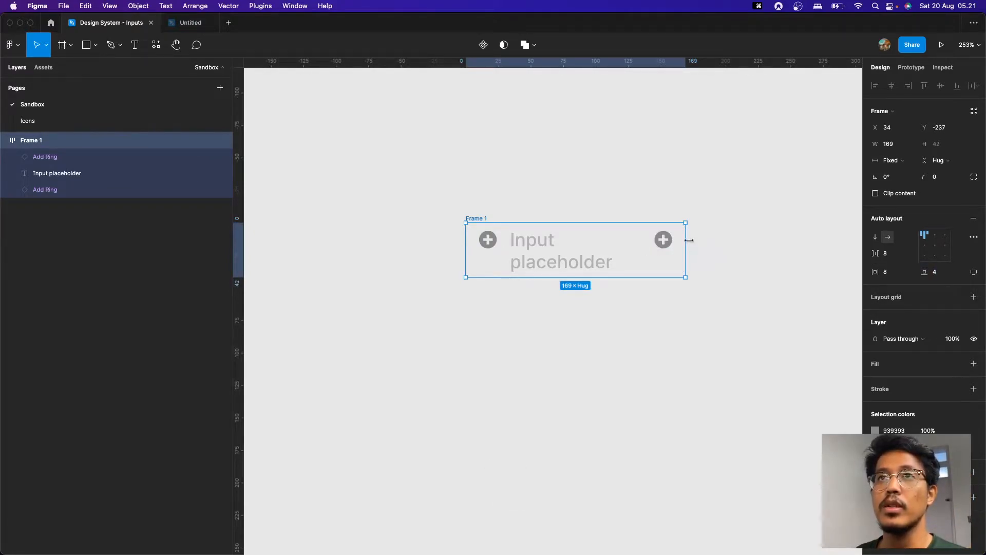
Step: Widen the auto layout frame to about 223 and set its vertical padding to 6
{"action": "left_click_drag", "start_coordinate": [689, 239], "coordinate": [756, 240]}
{"action": "left_click", "coordinate": [789, 248]}
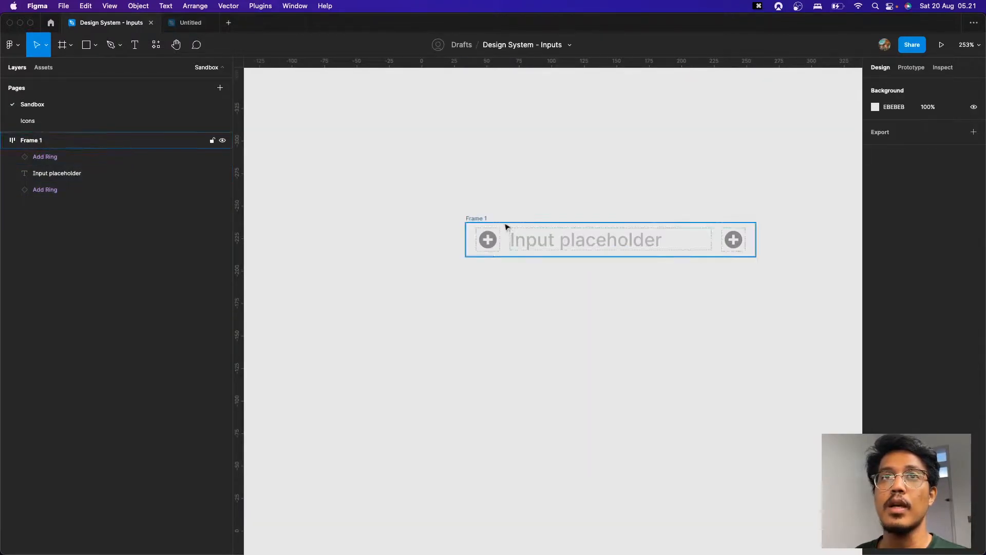
{"action": "left_click", "coordinate": [499, 221]}
{"action": "left_click", "coordinate": [943, 274]}
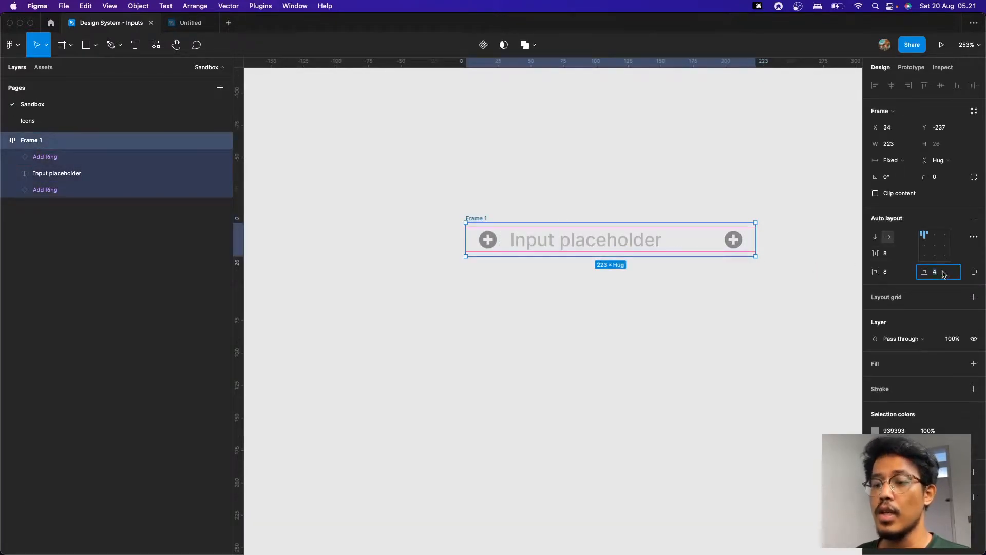
{"action": "type", "text": "6"}
{"action": "key", "text": "Return"}
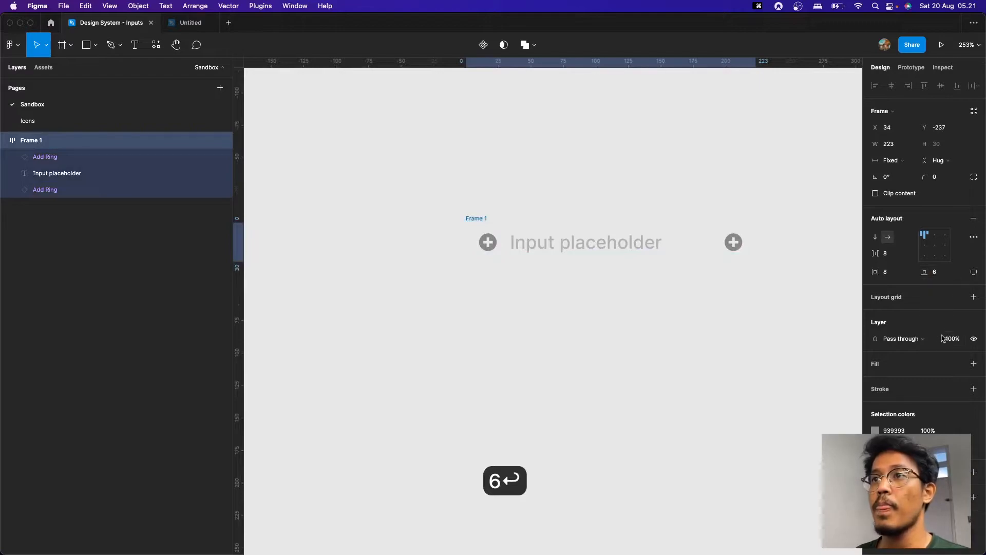
Step: Give the auto layout frame a white FFFFFF fill and a corner radius of 8
{"action": "left_click", "coordinate": [922, 367]}
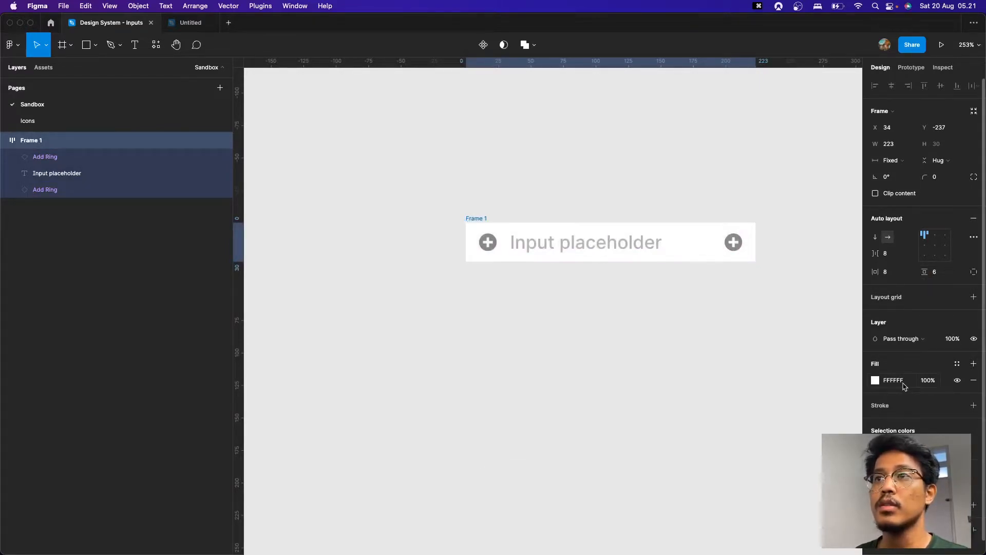
{"action": "left_click", "coordinate": [903, 383]}
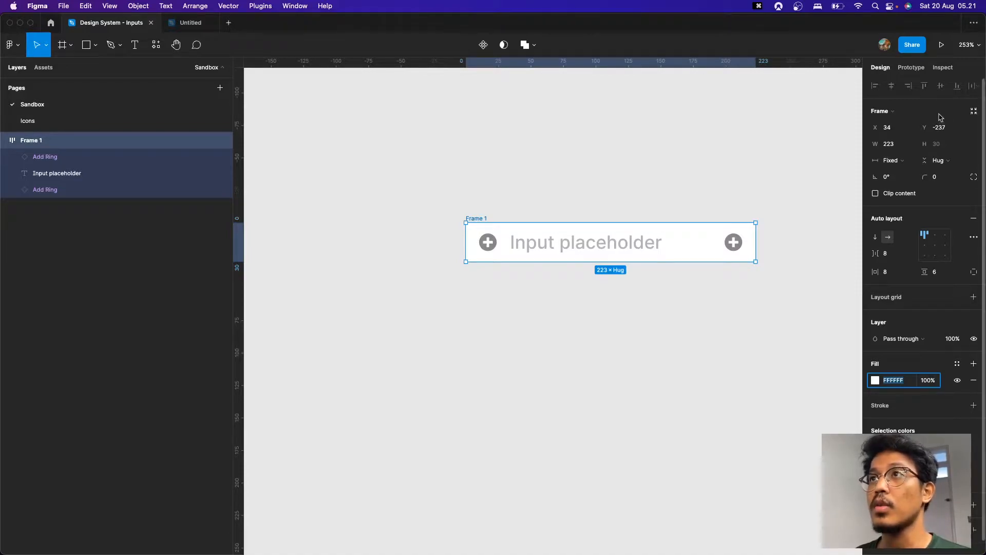
{"action": "left_click", "coordinate": [945, 181]}
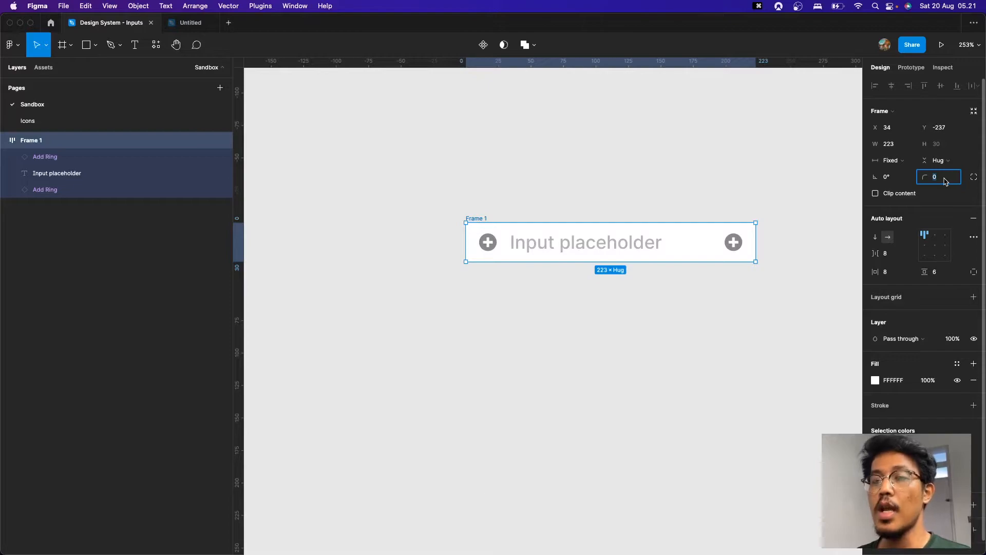
{"action": "type", "text": "8"}
{"action": "key", "text": "Return"}
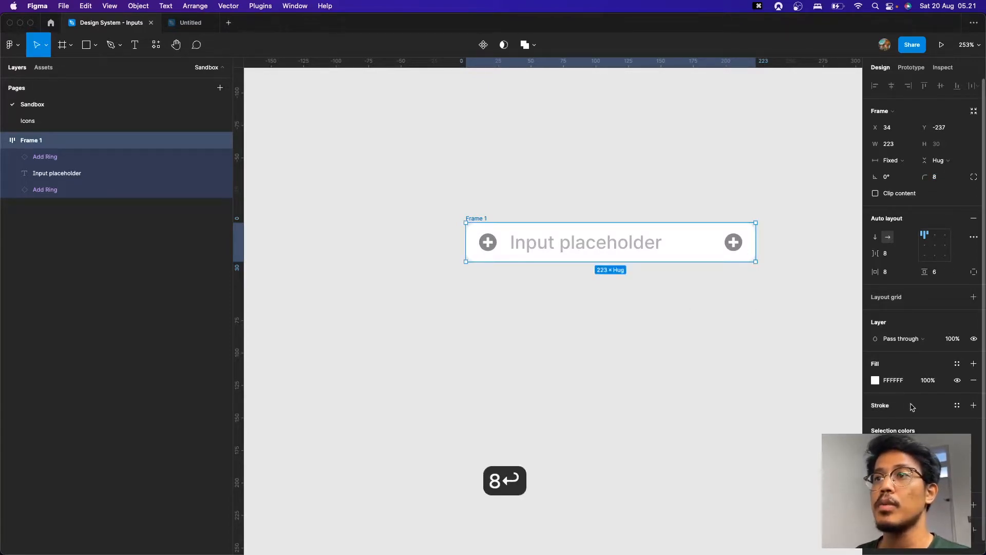
Step: Add a light grey E0E0E0 stroke to the auto layout frame and deselect it
{"action": "left_click", "coordinate": [973, 405]}
{"action": "left_click", "coordinate": [875, 422]}
{"action": "left_click_drag", "start_coordinate": [763, 367], "coordinate": [694, 317]}
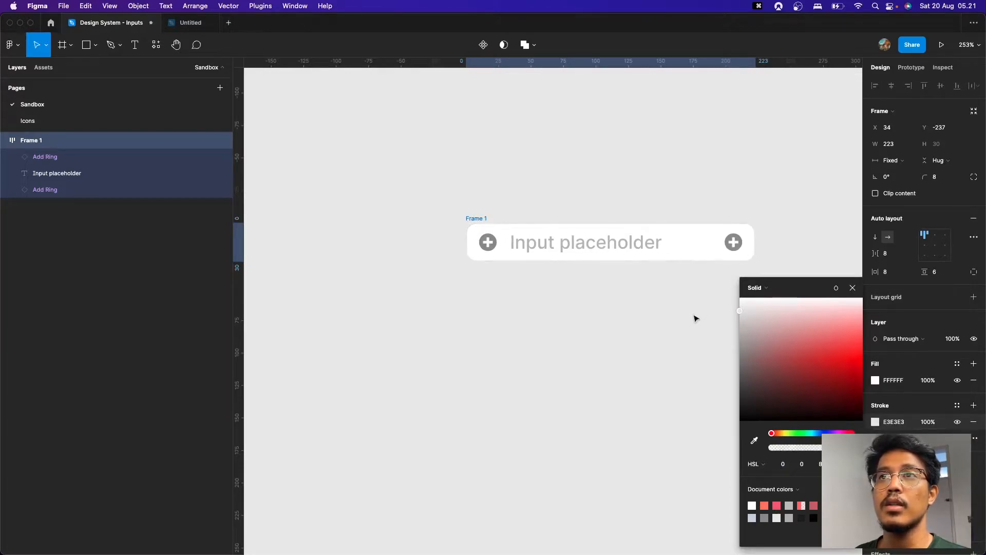
{"action": "left_click", "coordinate": [852, 287]}
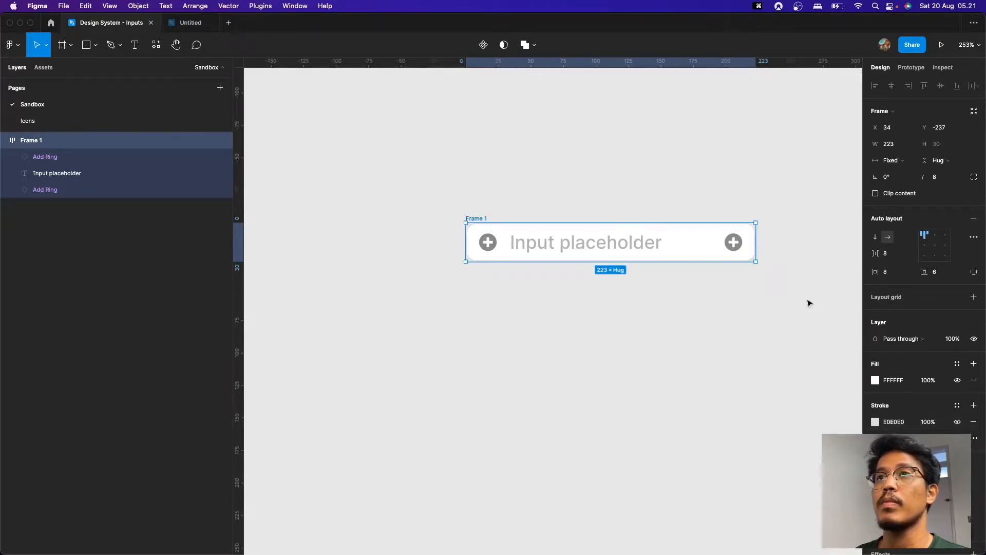
{"action": "left_click", "coordinate": [803, 304]}
Step: Draw a new frame of about 441 × 229 around the input field
{"action": "scroll", "coordinate": [787, 317], "scroll_direction": "down", "scroll_amount": 3}
{"action": "key", "text": "f"}
{"action": "mouse_move", "coordinate": [478, 170]}
{"action": "left_mouse_down"}
{"action": "mouse_move", "coordinate": [858, 374]}
{"action": "mouse_move", "coordinate": [767, 355]}
{"action": "mouse_move", "coordinate": [757, 364]}
{"action": "left_mouse_up"}
Step: Rename the new outer frame as "inputs / master"
{"action": "key", "text": "super+r"}
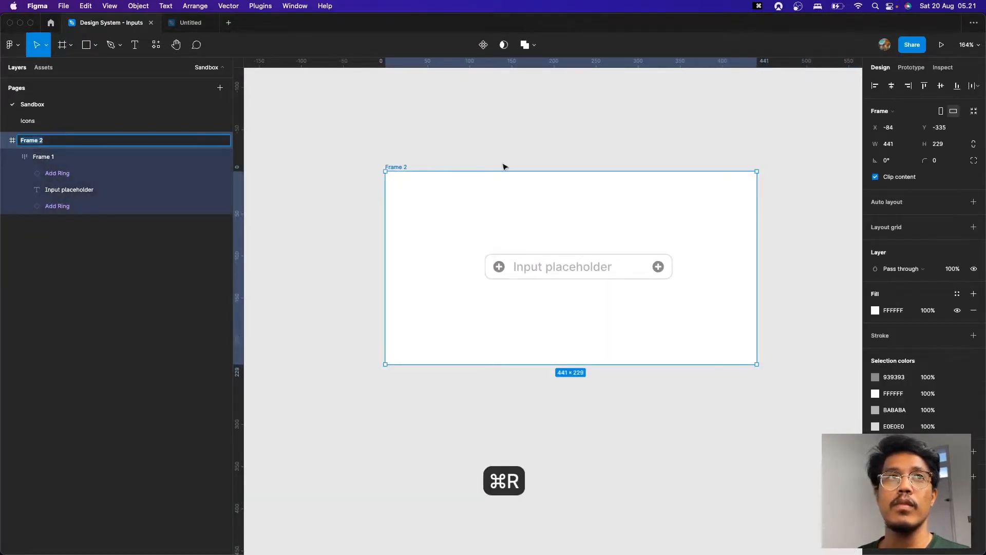
{"action": "type", "text": "in"}
{"action": "key", "text": "super+a"}
{"action": "type", "text": "input"}
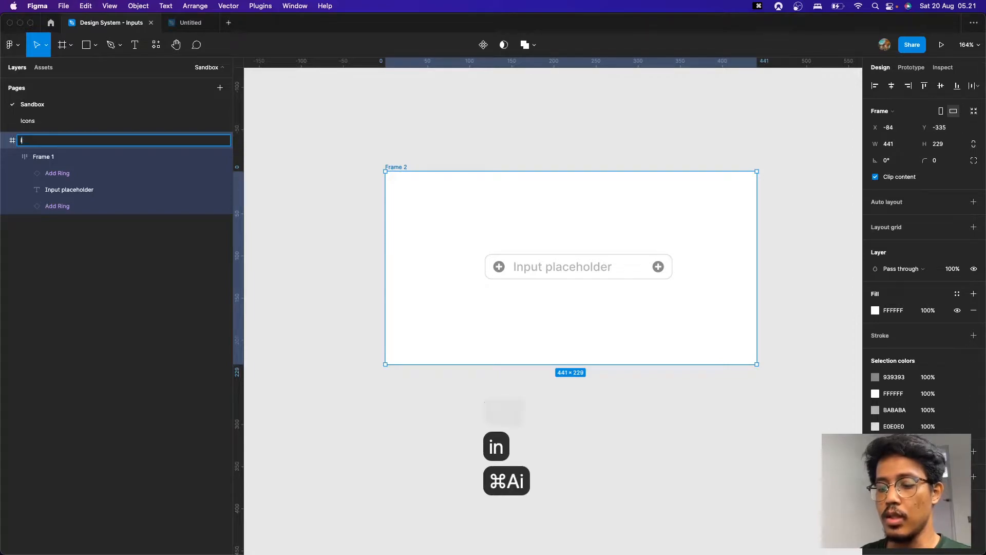
{"action": "type", "text": "s /"}
{"action": "key", "text": "BackSpace"}
{"action": "key", "text": "BackSpace"}
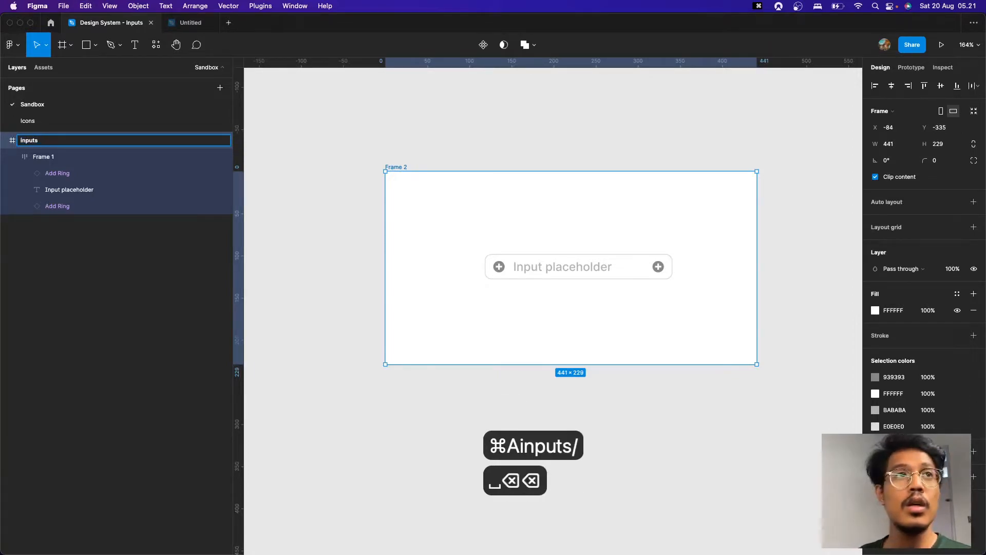
{"action": "type", "text": "/ master"}
{"action": "key", "text": "Return"}
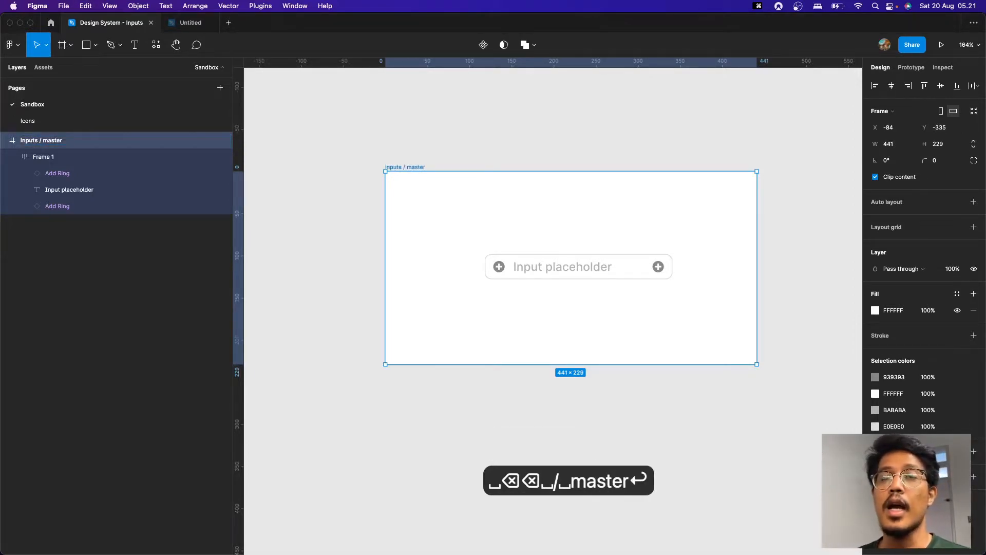
Step: Rename the inner auto layout frame as "input-field" and leave it selected
{"action": "left_click", "coordinate": [637, 271]}
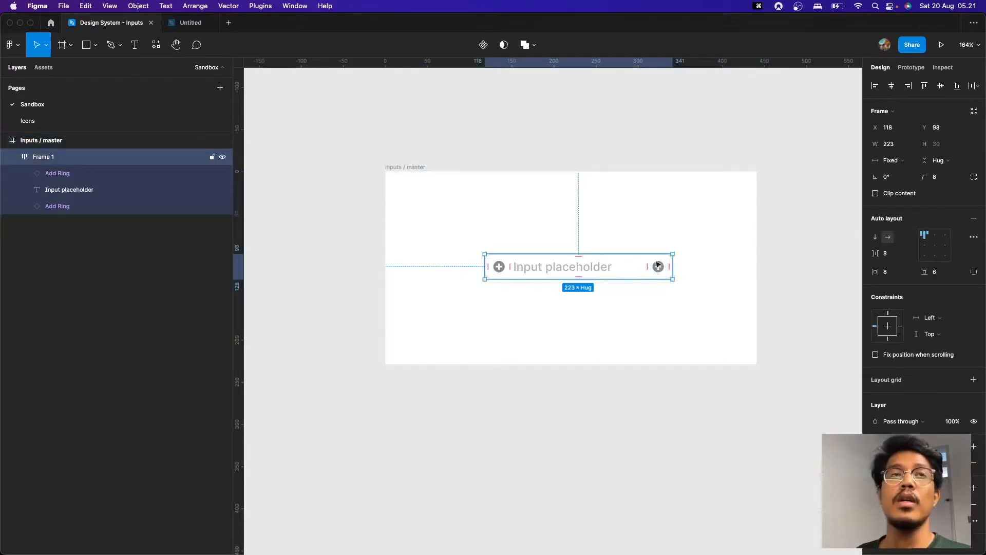
{"action": "left_click", "coordinate": [640, 316]}
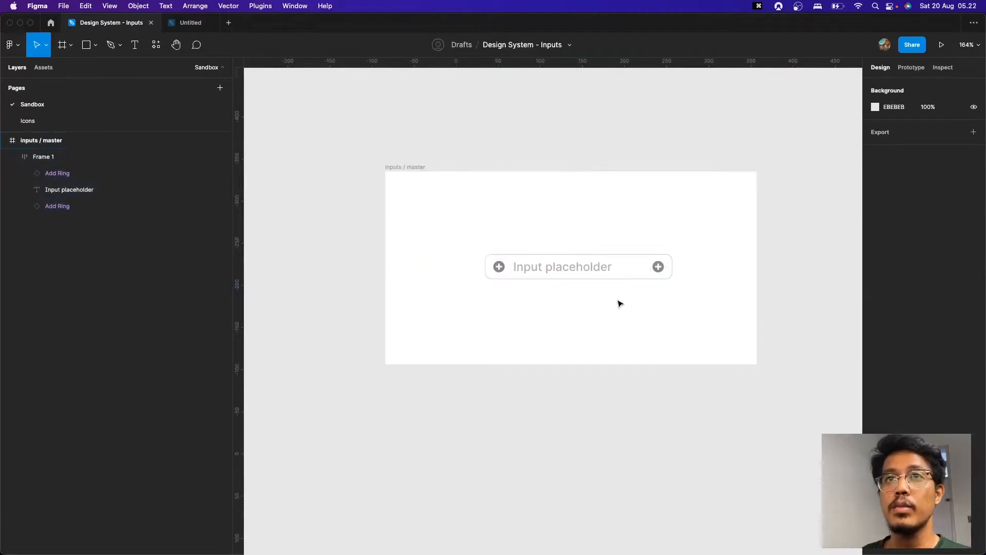
{"action": "scroll", "coordinate": [623, 304], "scroll_direction": "up", "scroll_amount": 2}
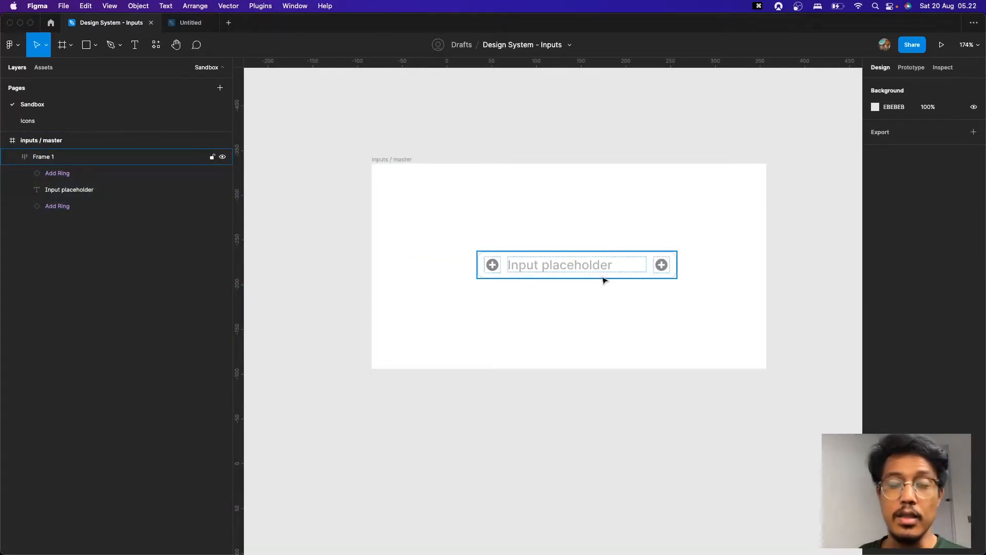
{"action": "left_click", "coordinate": [604, 280]}
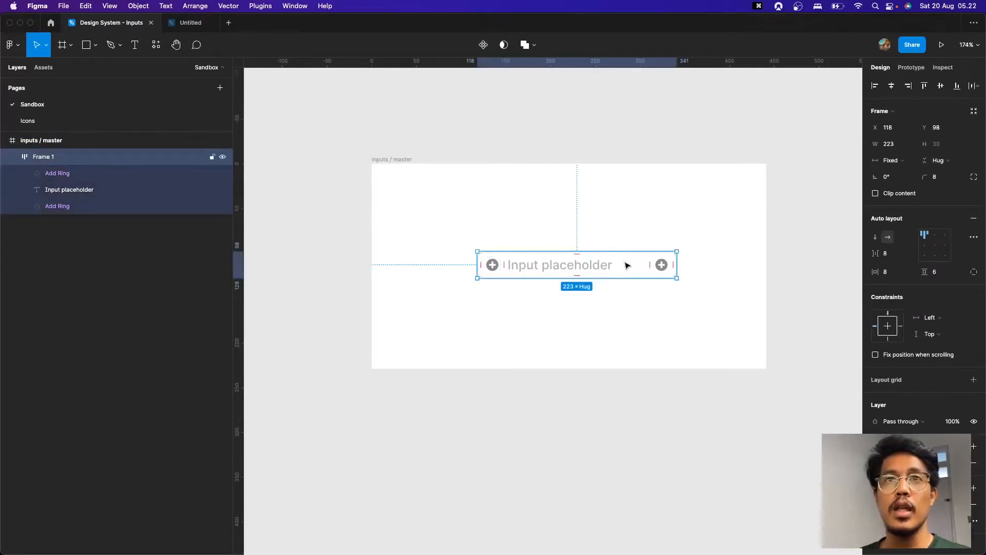
{"action": "key", "text": "super+r"}
{"action": "type", "text": "input"}
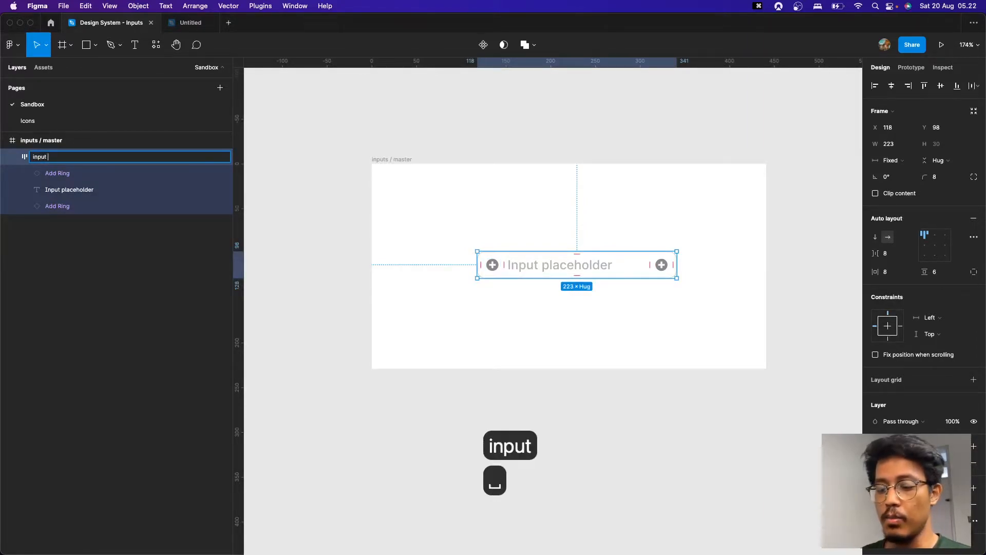
{"action": "key", "text": "BackSpace"}
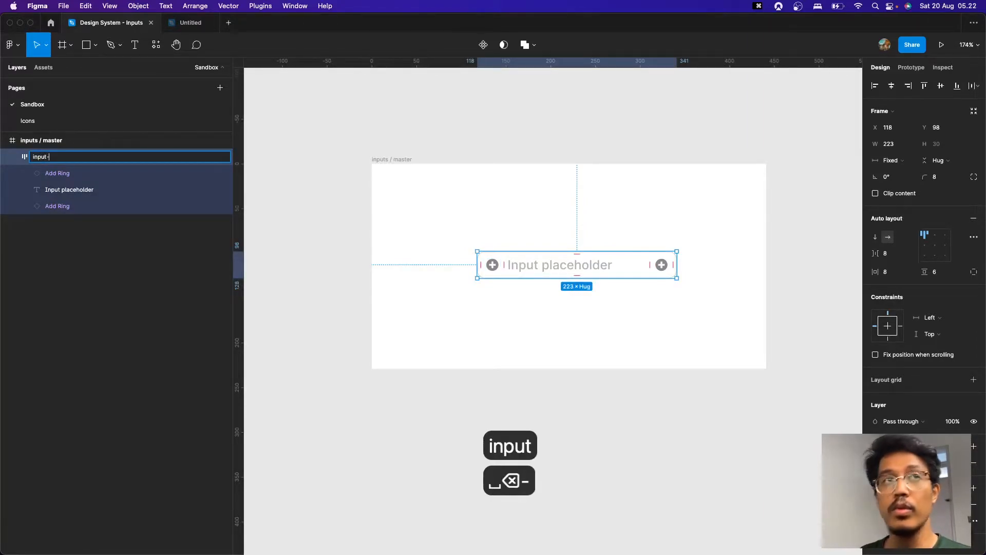
{"action": "type", "text": "-field"}
{"action": "key", "text": "Return"}
{"action": "left_click", "coordinate": [650, 336]}
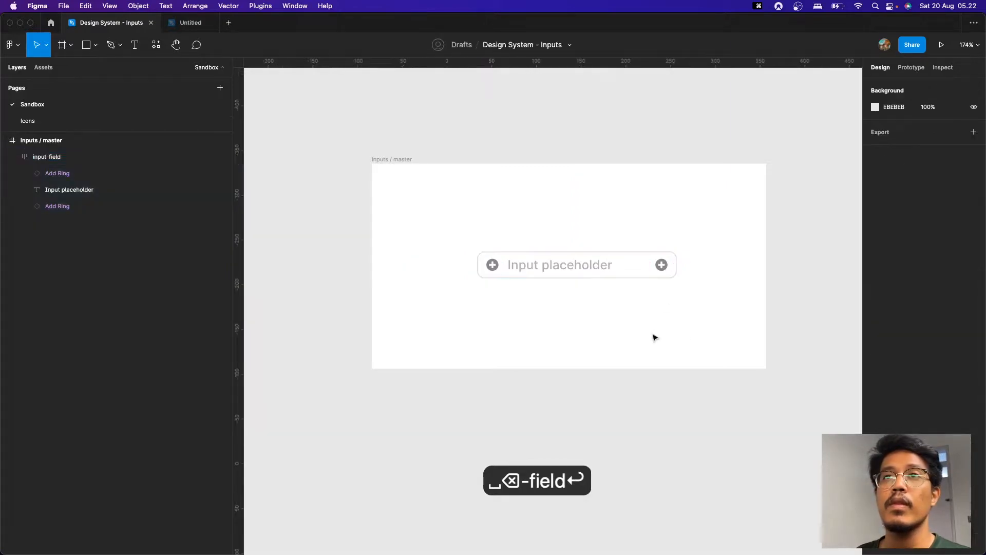
{"action": "left_click", "coordinate": [590, 275]}
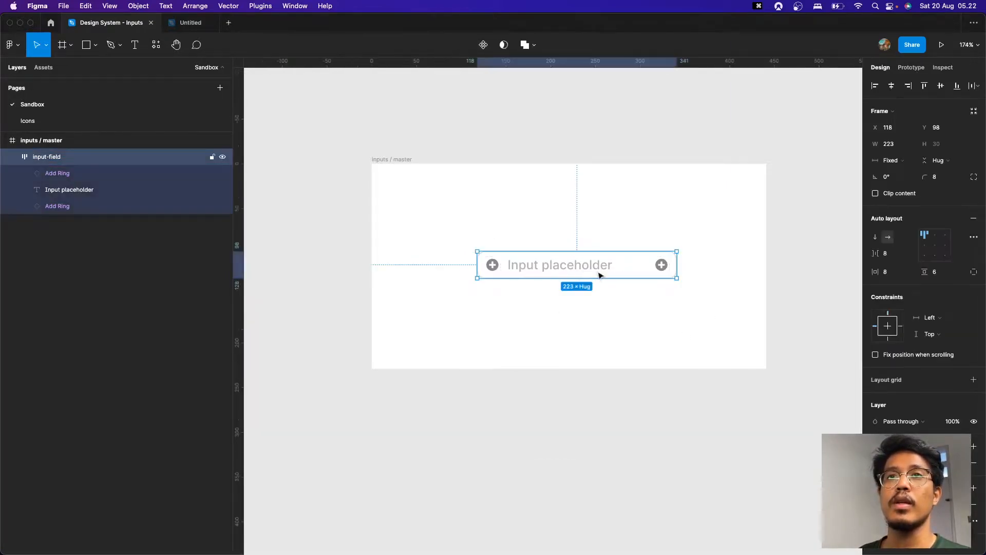
Step: Add a "Helper text" text layer just below the input field inside the "inputs / master" frame
{"action": "left_click", "coordinate": [726, 257]}
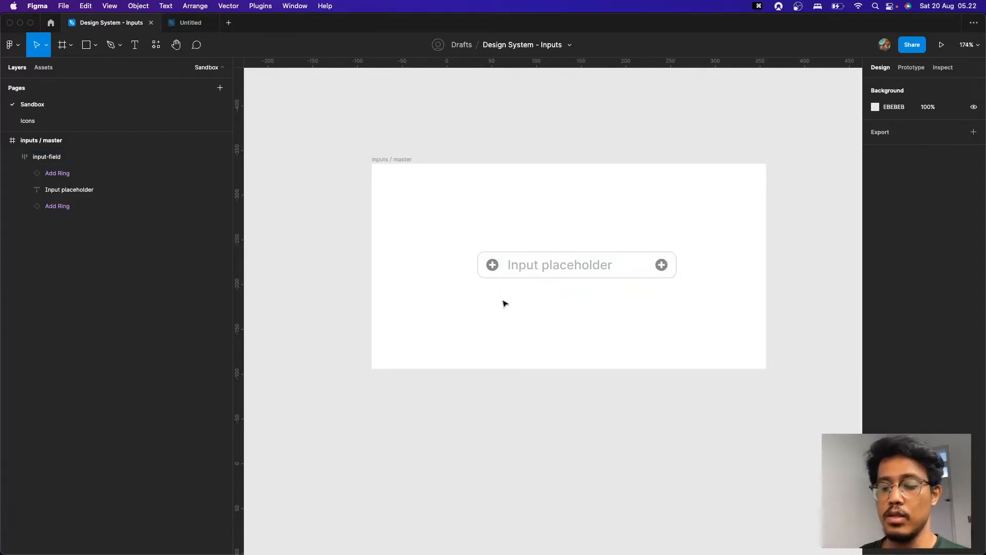
{"action": "key", "text": "t"}
{"action": "left_click", "coordinate": [480, 285]}
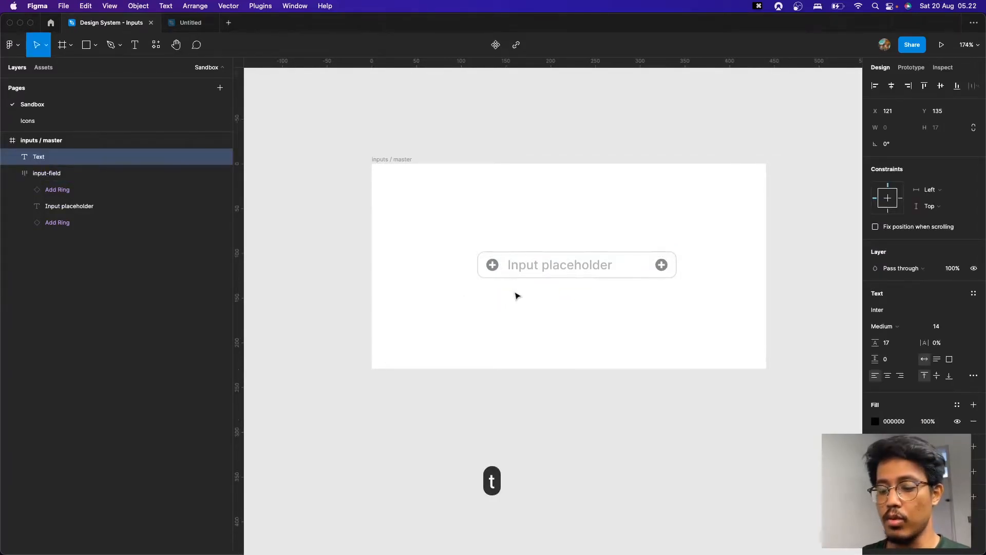
{"action": "type", "text": "Helper text"}
{"action": "key", "text": "Escape"}
Step: Set the helper text's font size to 12
{"action": "left_click", "coordinate": [953, 329]}
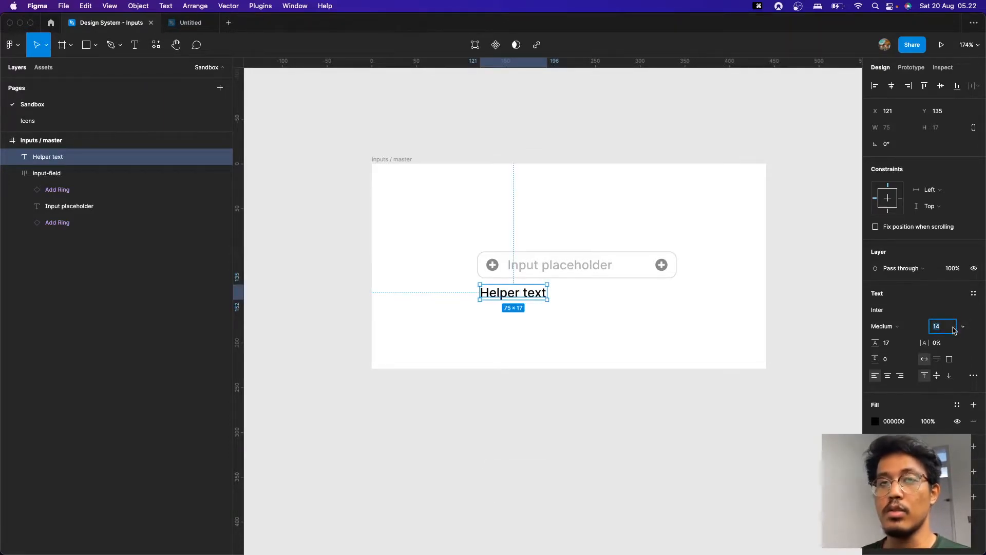
{"action": "type", "text": "12"}
{"action": "key", "text": "BackSpace"}
{"action": "type", "text": "0"}
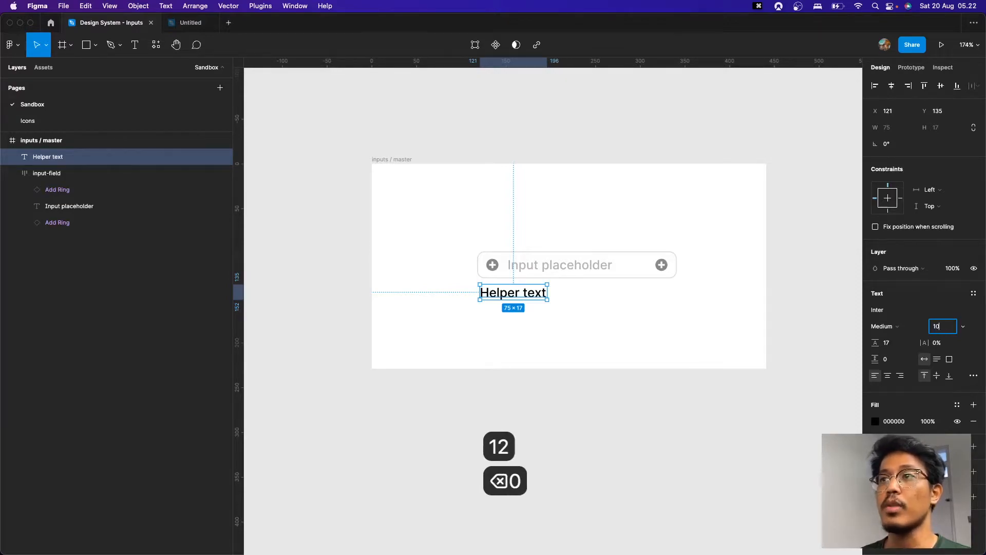
{"action": "key", "text": "Return"}
{"action": "left_click", "coordinate": [953, 330]}
{"action": "type", "text": "12"}
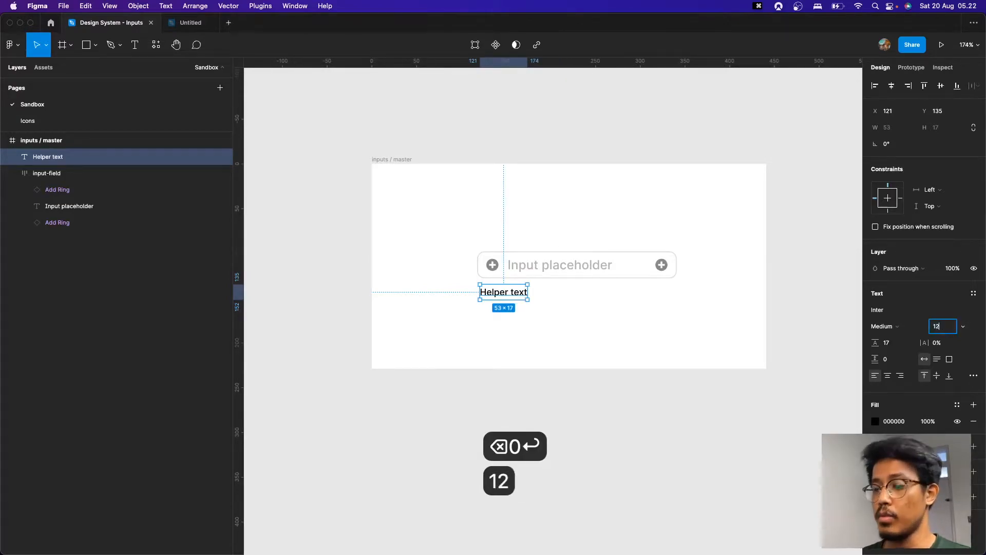
{"action": "key", "text": "Return"}
Step: Set the helper text's line height to 14
{"action": "left_click", "coordinate": [904, 345]}
{"action": "type", "text": "12*1.5"}
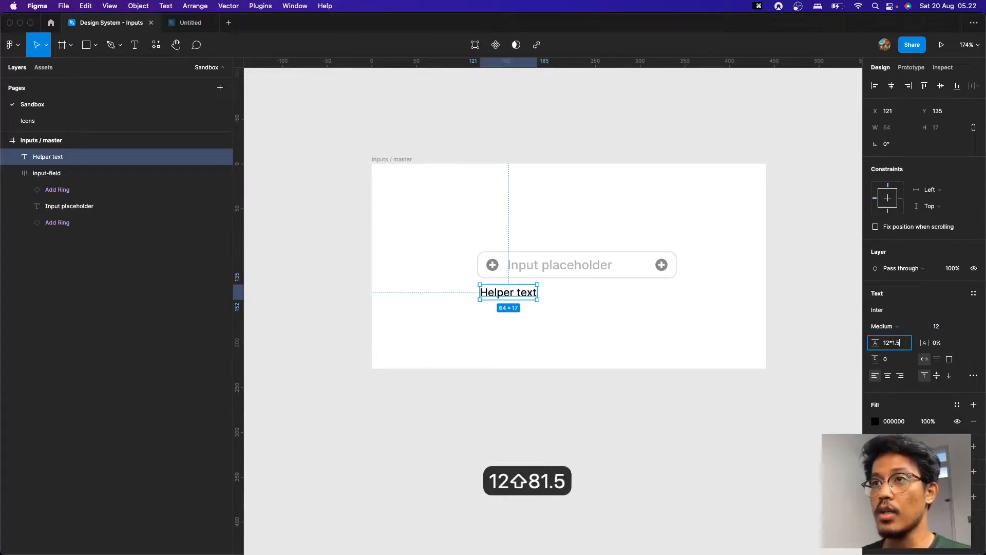
{"action": "key", "text": "Return"}
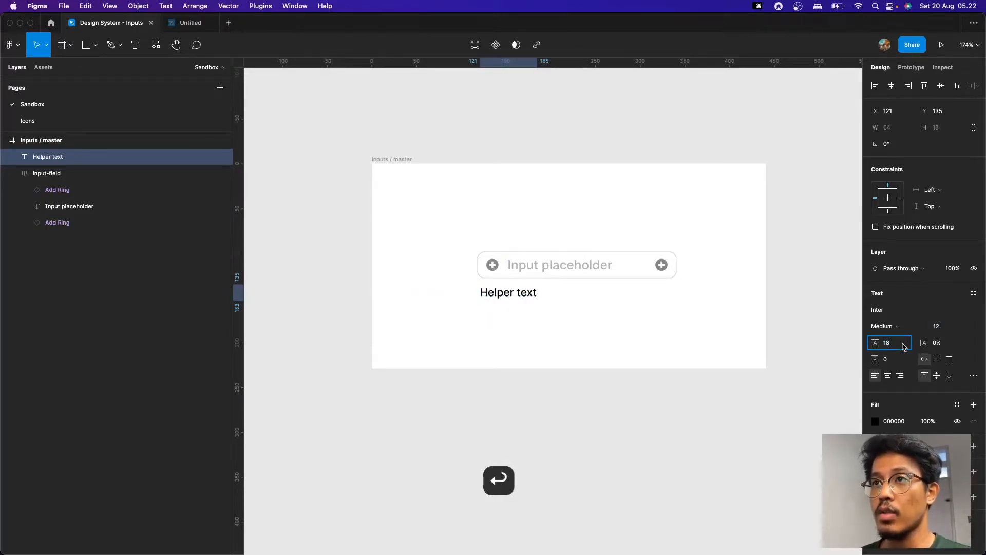
{"action": "type", "text": "-4"}
{"action": "key", "text": "Return"}
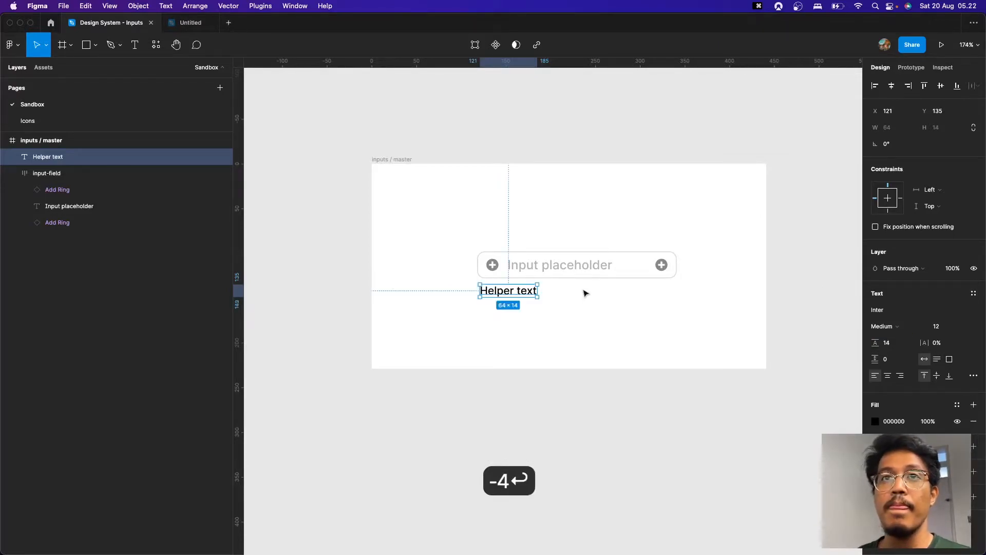
Step: Duplicate the helper text, place the copy above the input field at about Y 77, and set its font size to 14
{"action": "key", "text": "super+d"}
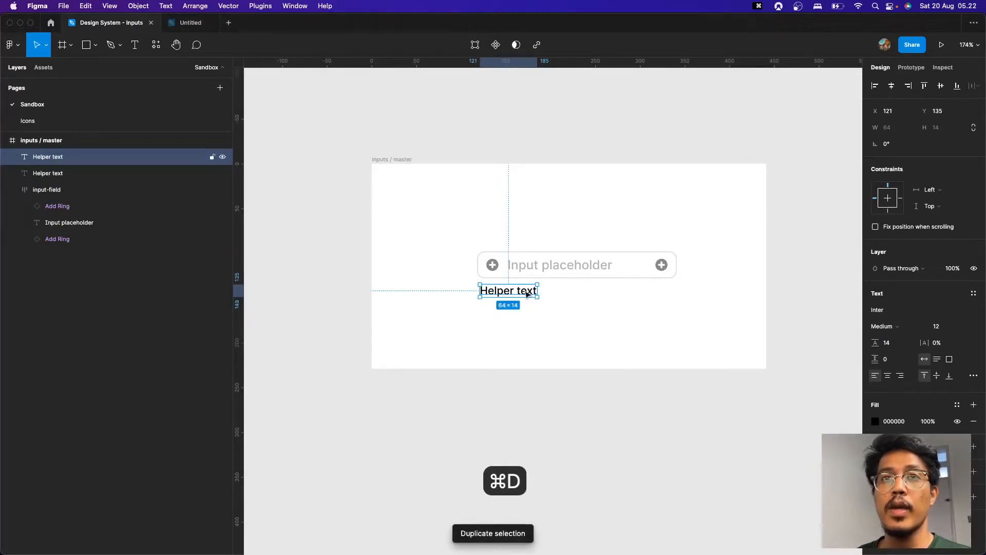
{"action": "left_click_drag", "start_coordinate": [527, 293], "coordinate": [537, 241]}
{"action": "left_click", "coordinate": [937, 328]}
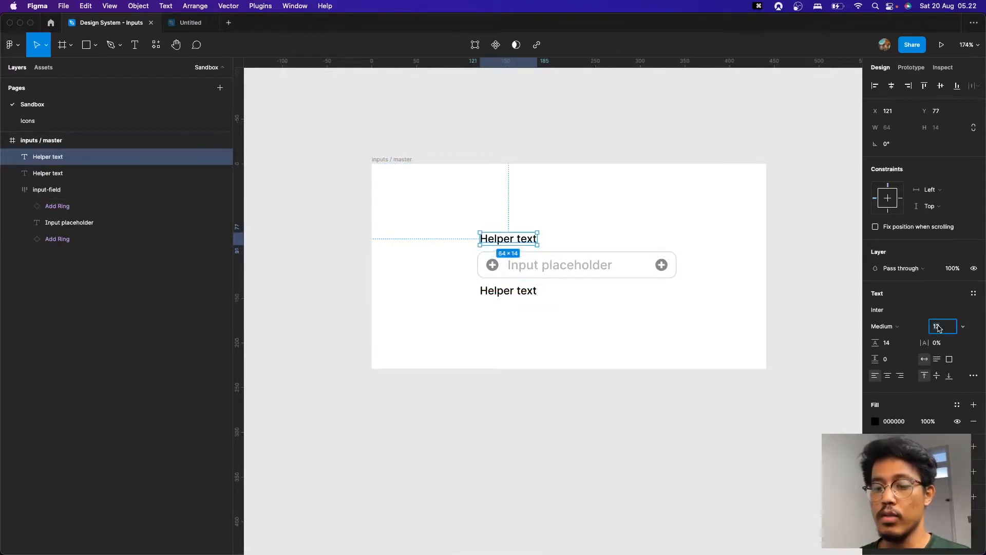
{"action": "type", "text": "14"}
{"action": "key", "text": "Return"}
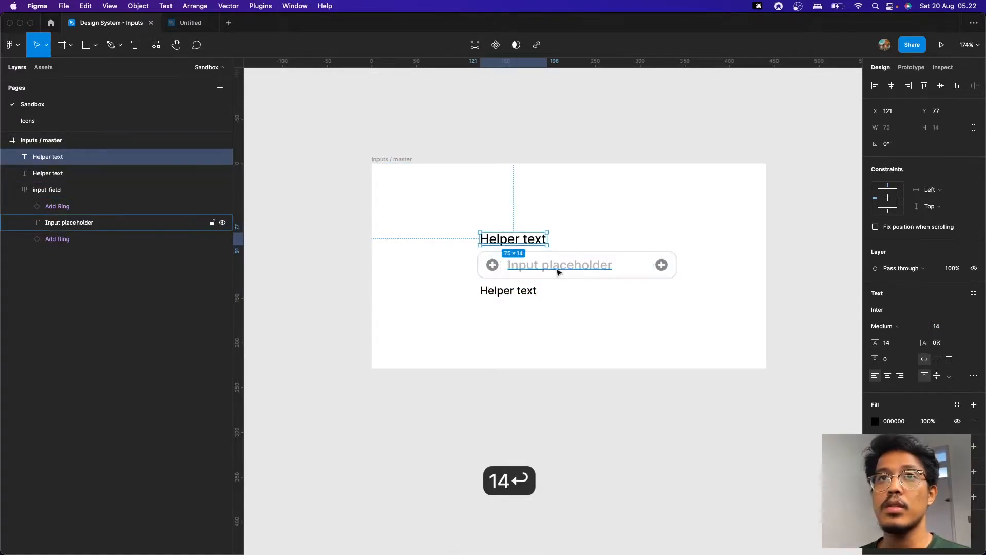
Step: Set the line height of the text above the input field to 17
{"action": "left_click", "coordinate": [557, 271], "text": "super"}
{"action": "left_click", "coordinate": [539, 240]}
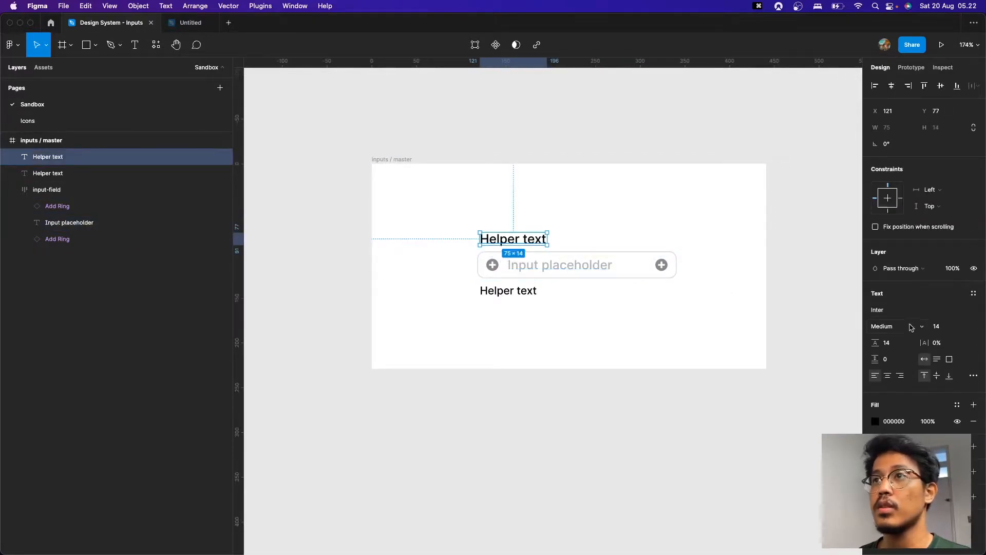
{"action": "left_click", "coordinate": [902, 348]}
{"action": "type", "text": "17"}
{"action": "key", "text": "Return"}
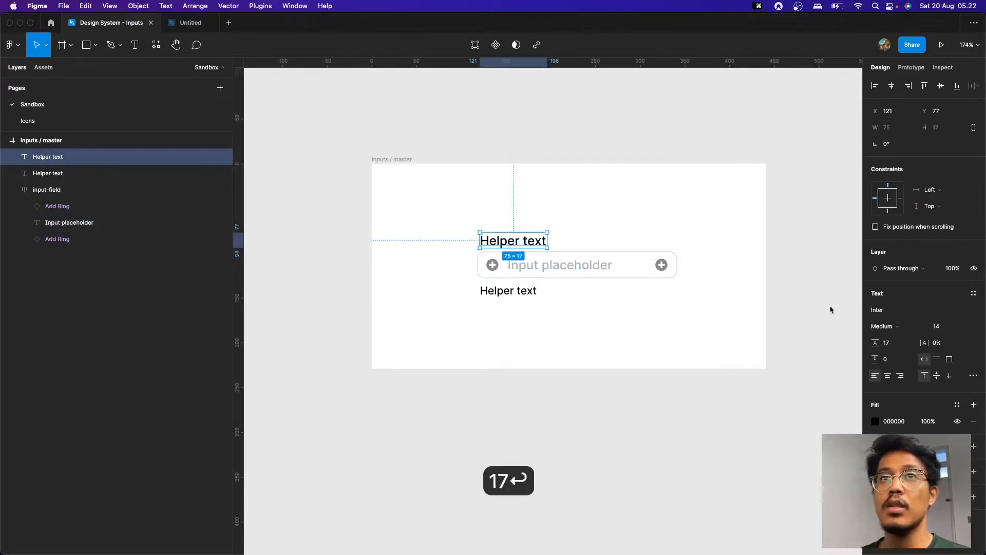
Step: Change the text above the input field to "Label input" and move it slightly up to about Y 71
{"action": "key", "text": "Return"}
{"action": "type", "text": "Inp"}
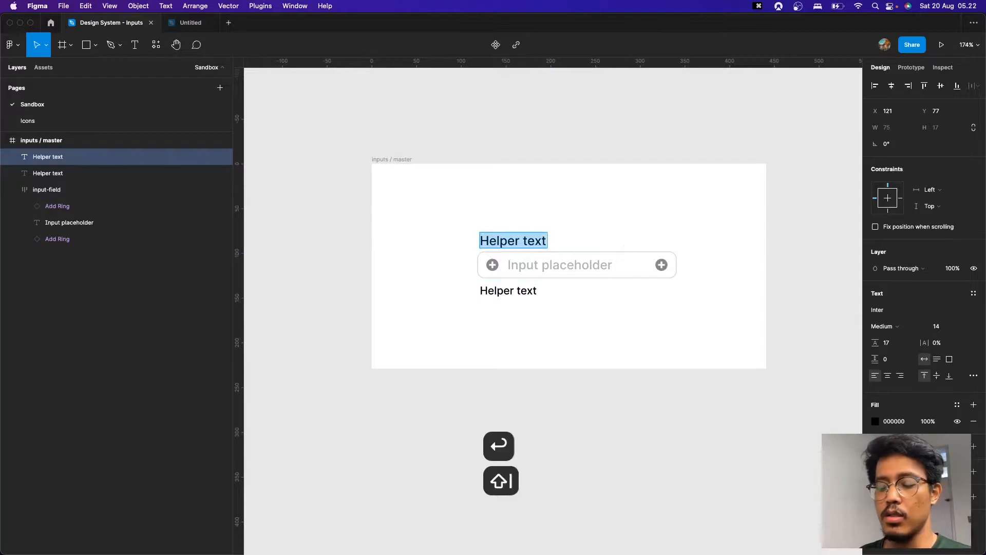
{"action": "type", "text": "ut Labe"}
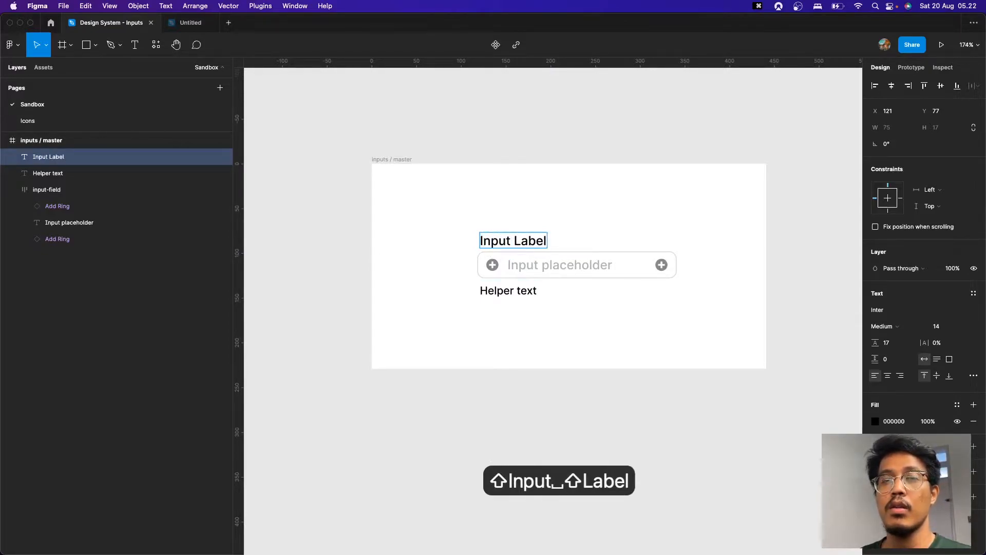
{"action": "type", "text": "l"}
{"action": "key", "text": "super+a"}
{"action": "type", "text": "Label input"}
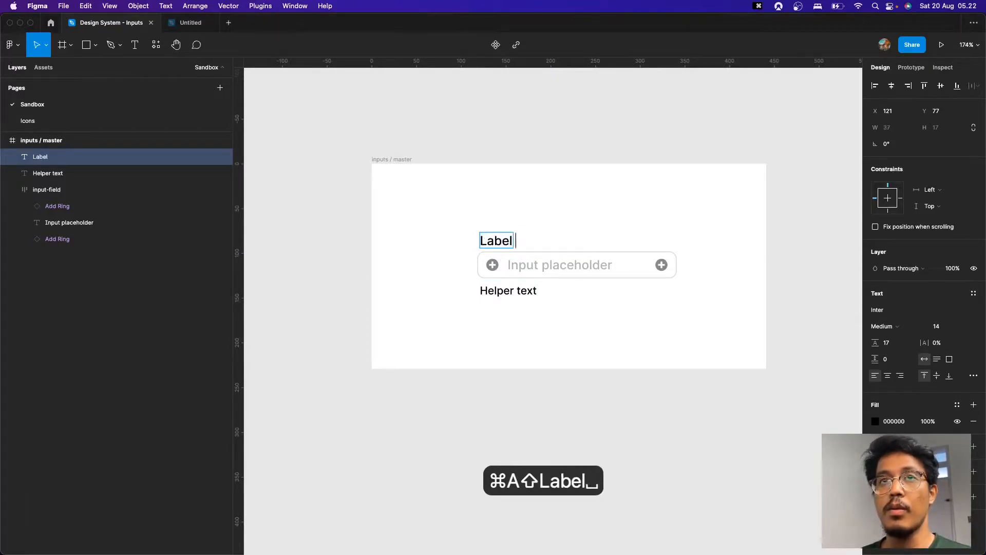
{"action": "key", "text": "Escape"}
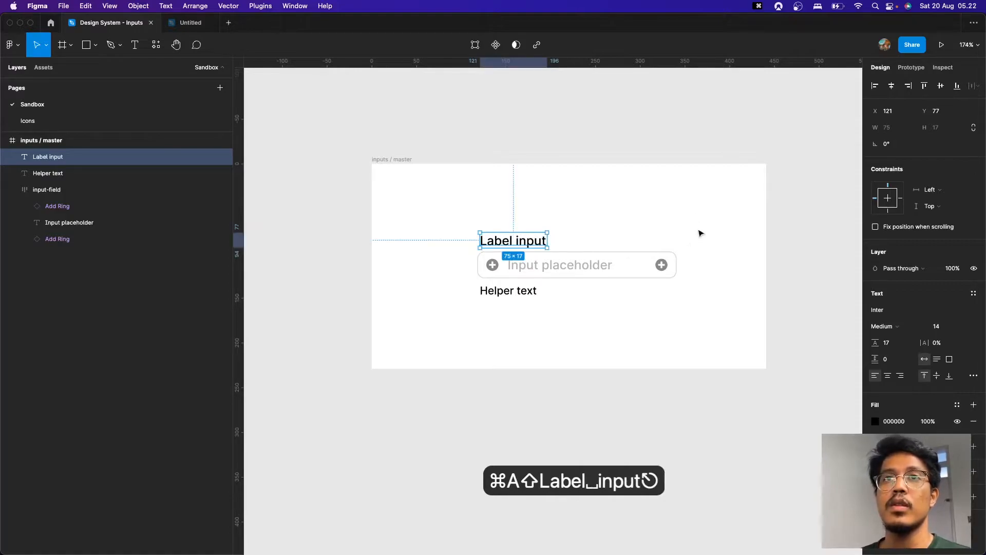
{"action": "left_click", "coordinate": [649, 311]}
{"action": "left_click_drag", "start_coordinate": [522, 241], "coordinate": [523, 236]}
Step: Change the helper text's fill colour to grey 616161
{"action": "left_click", "coordinate": [509, 290]}
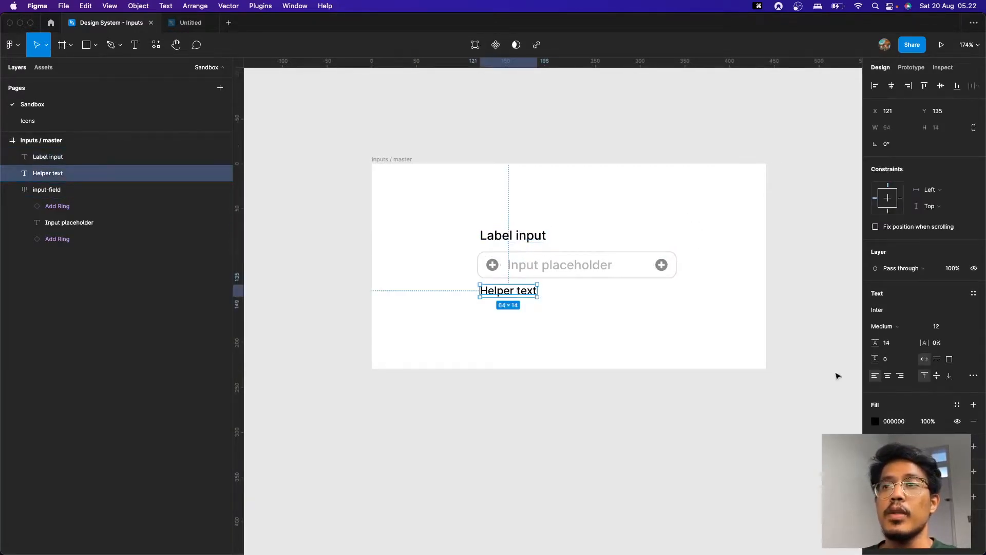
{"action": "left_click", "coordinate": [878, 421]}
{"action": "left_click_drag", "start_coordinate": [740, 399], "coordinate": [709, 381]}
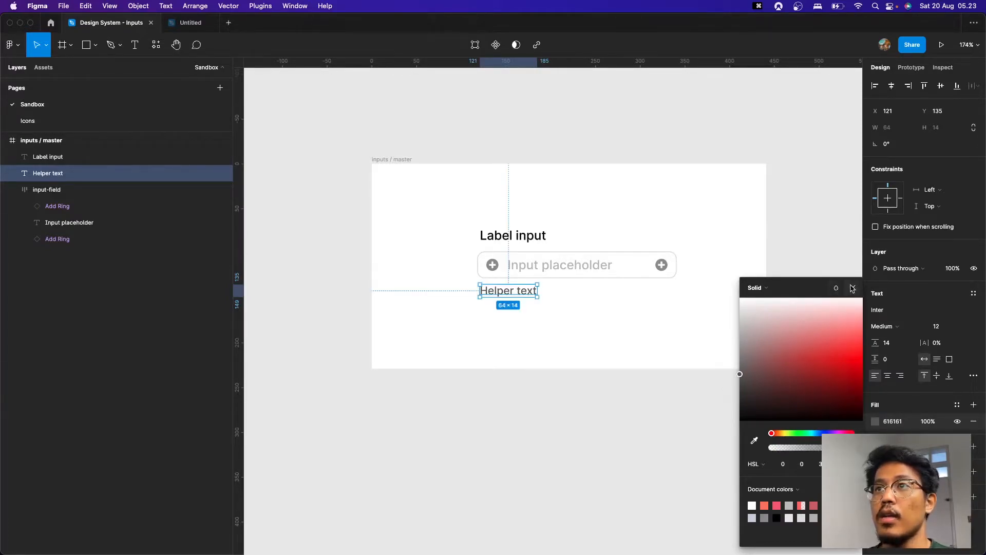
{"action": "left_click", "coordinate": [852, 288]}
Step: Style the "Label input" text with the Semi Bold weight and a dark grey 505050 fill
{"action": "key", "text": "Tab"}
{"action": "key", "text": "Tab"}
{"action": "left_click", "coordinate": [892, 330]}
{"action": "left_click", "coordinate": [897, 340]}
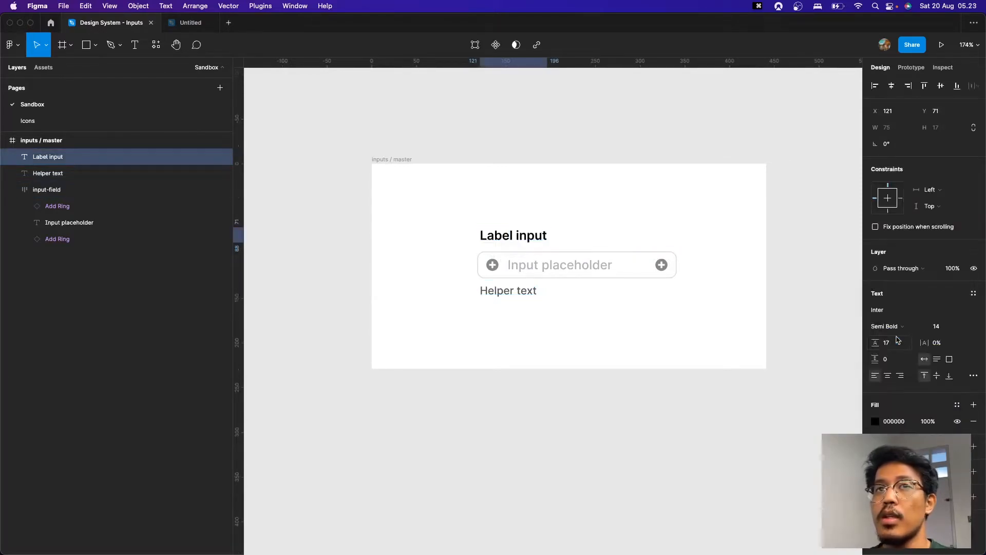
{"action": "left_click", "coordinate": [875, 421]}
{"action": "left_click_drag", "start_coordinate": [773, 420], "coordinate": [734, 390]}
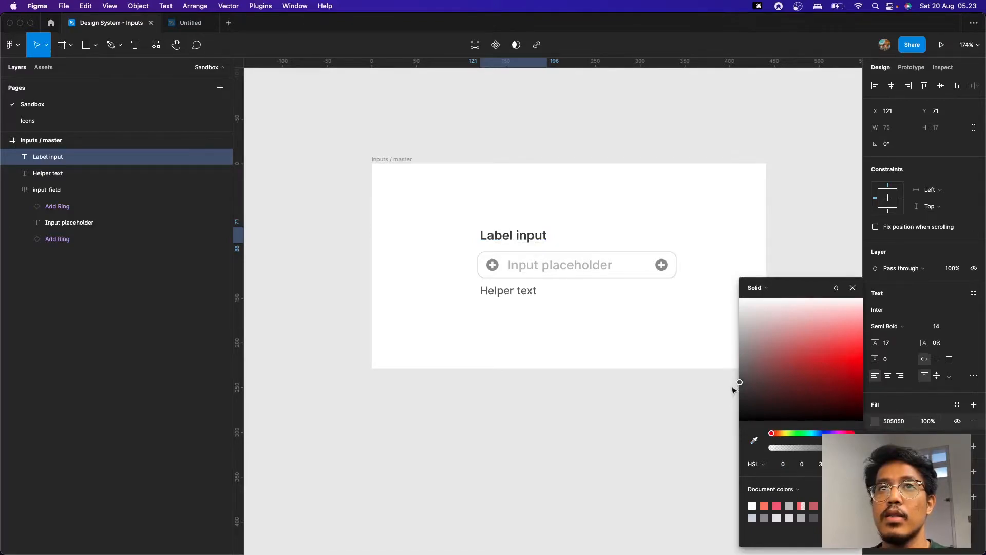
{"action": "left_click", "coordinate": [853, 288]}
{"action": "left_click", "coordinate": [663, 322]}
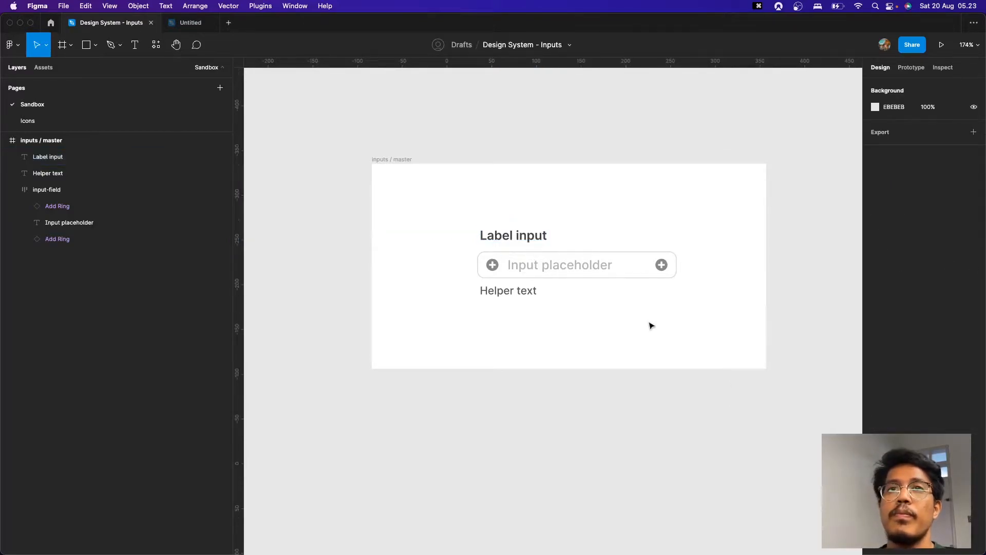
Step: Wrap the label, input field and helper text in a vertical auto layout frame with an item spacing of 4
{"action": "left_click_drag", "start_coordinate": [443, 195], "coordinate": [713, 337]}
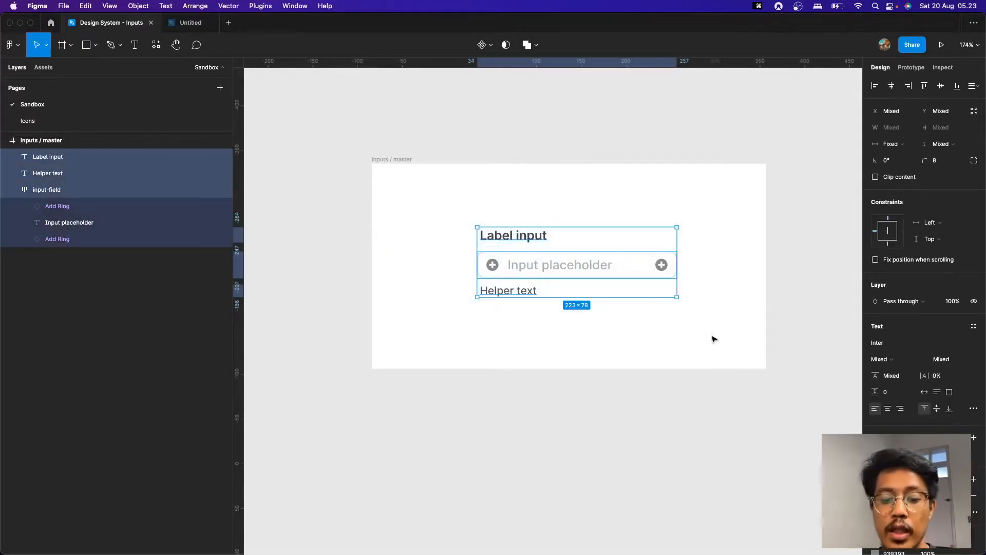
{"action": "key", "text": "shift+a"}
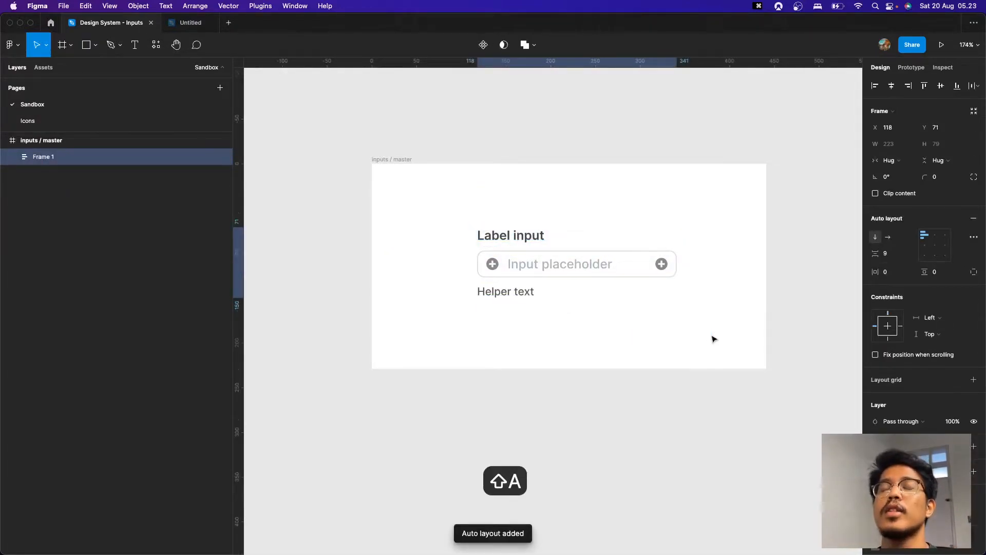
{"action": "left_click", "coordinate": [888, 252]}
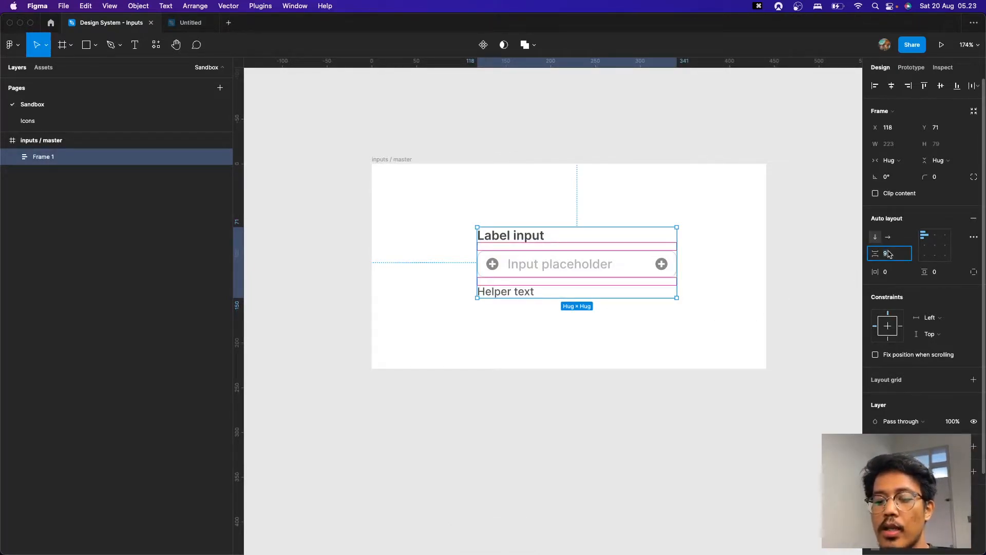
{"action": "type", "text": "4"}
{"action": "key", "text": "Return"}
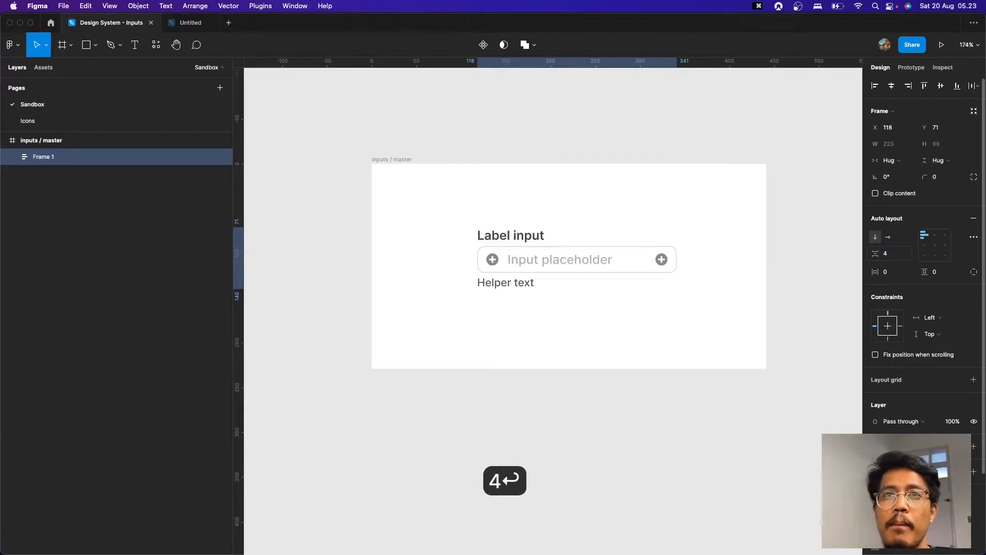
Step: Try an item spacing of 6 in the vertical auto layout frame and set it back to 4
{"action": "left_click", "coordinate": [893, 257]}
{"action": "type", "text": "6"}
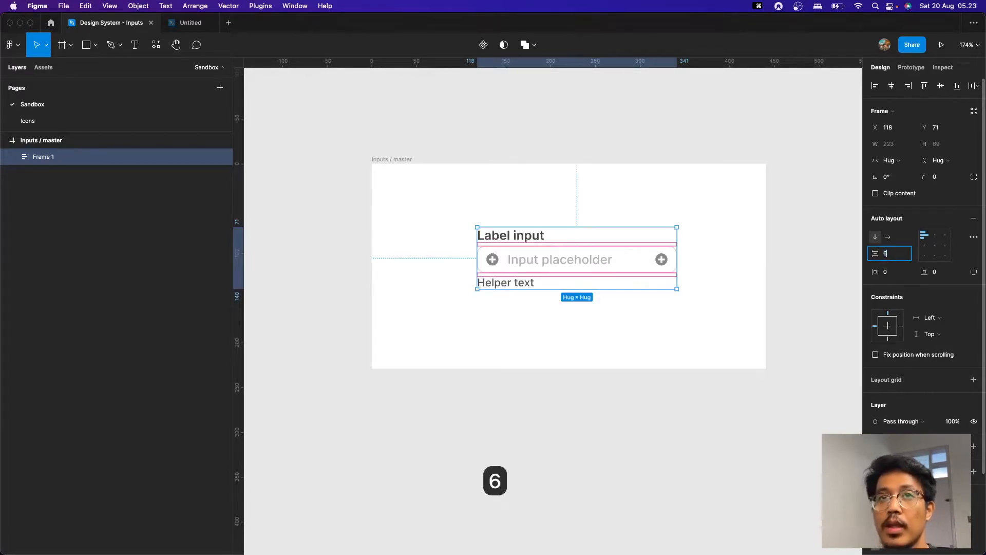
{"action": "key", "text": "Return"}
{"action": "left_click", "coordinate": [891, 253]}
{"action": "type", "text": "4"}
{"action": "key", "text": "Return"}
{"action": "left_click", "coordinate": [738, 256]}
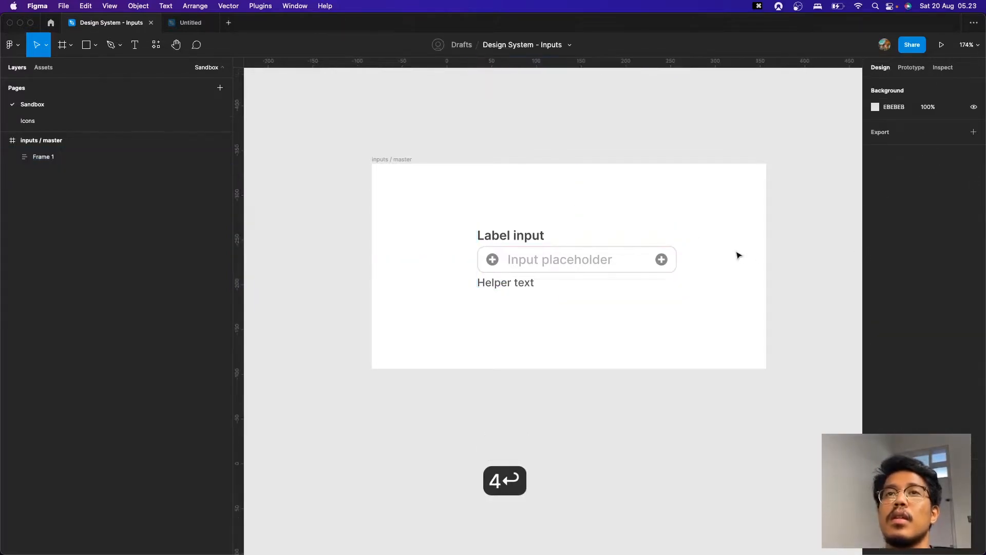
Step: Rename the vertical auto layout frame as "input"
{"action": "left_click", "coordinate": [507, 238]}
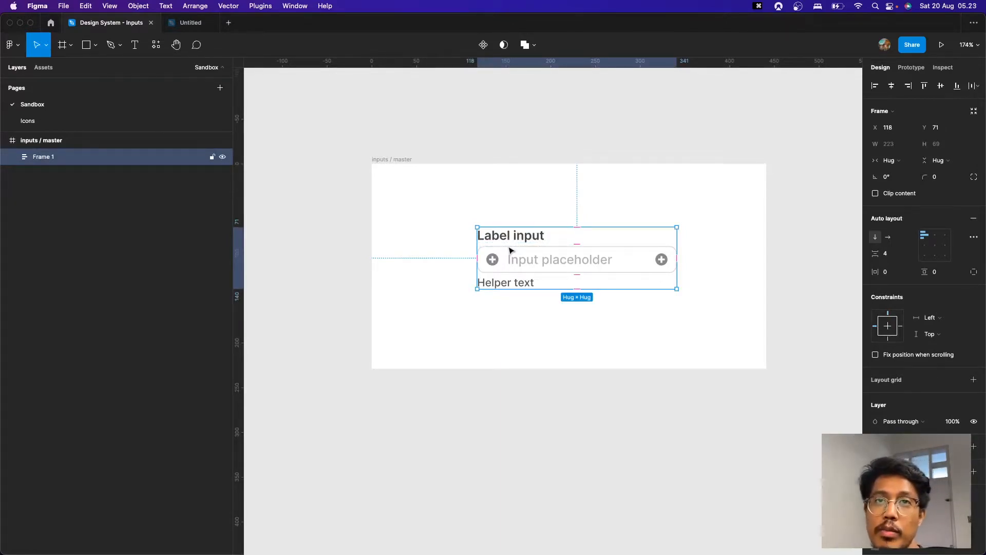
{"action": "key", "text": "super+r"}
{"action": "type", "text": "input"}
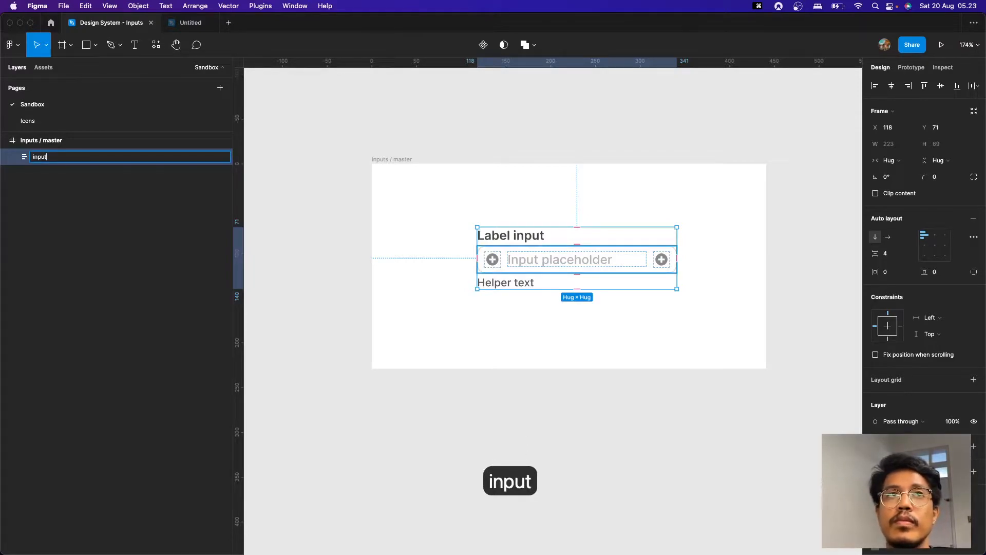
{"action": "key", "text": "Return"}
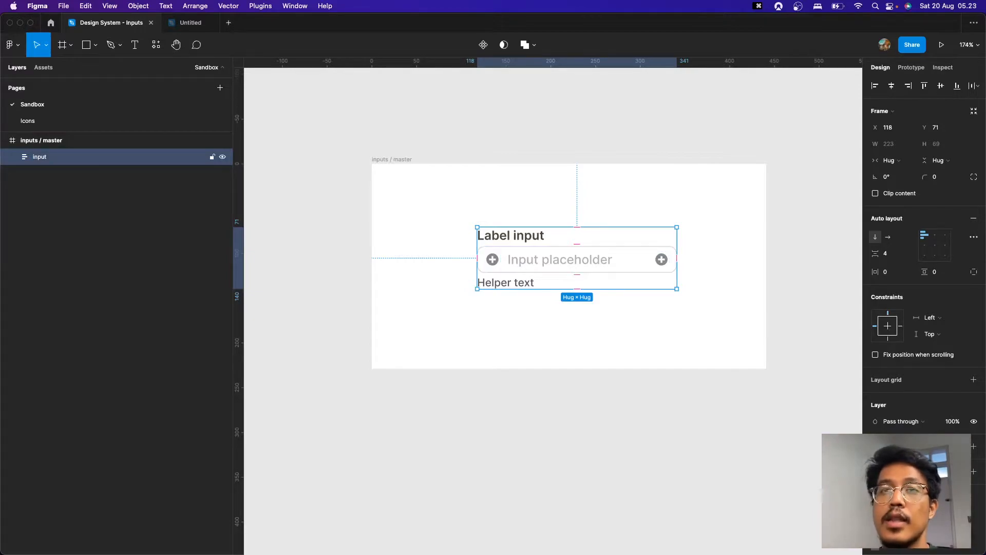
Step: Set the width of the label, input field and helper text inside the "input" frame to Fill container
{"action": "key", "text": "Return"}
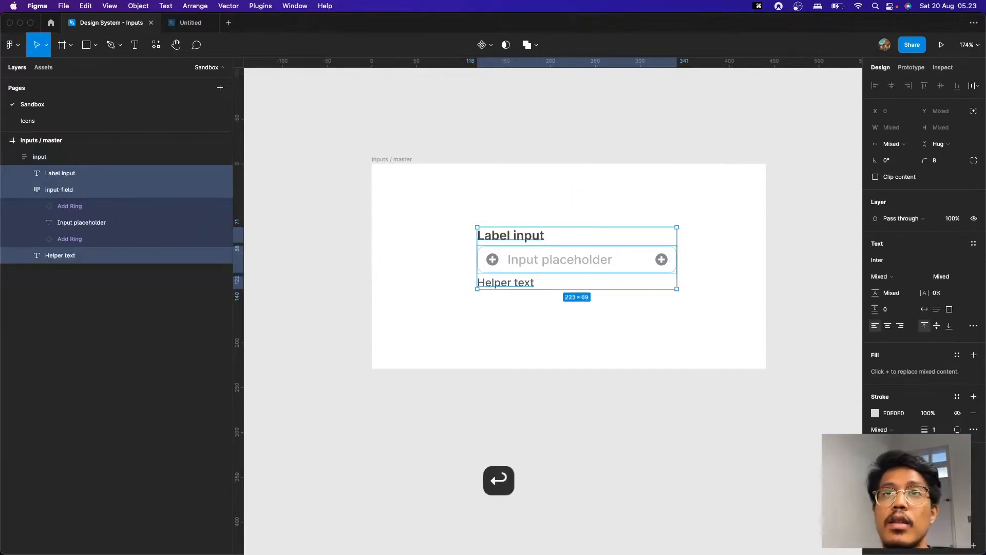
{"action": "left_click", "coordinate": [899, 144]}
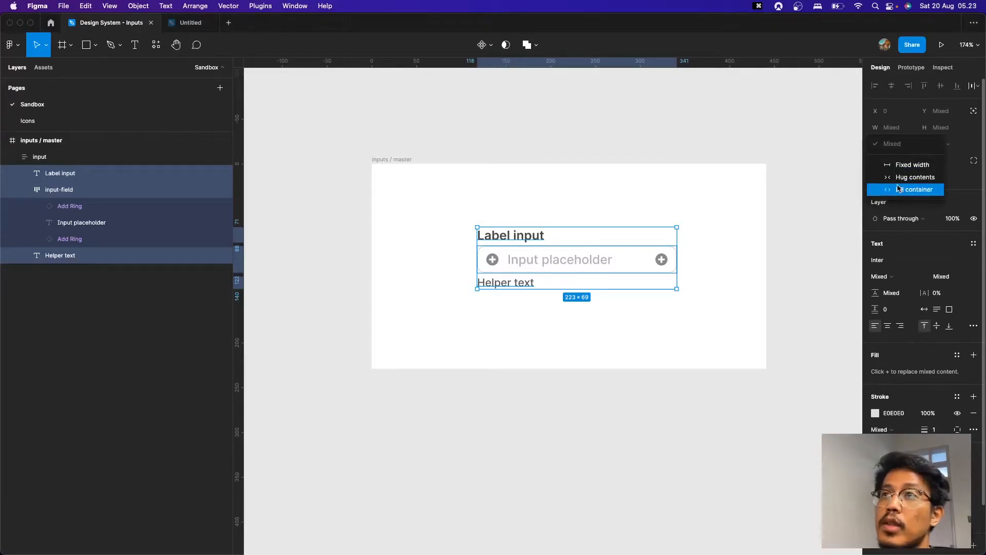
{"action": "left_click", "coordinate": [900, 189]}
{"action": "left_click", "coordinate": [690, 324]}
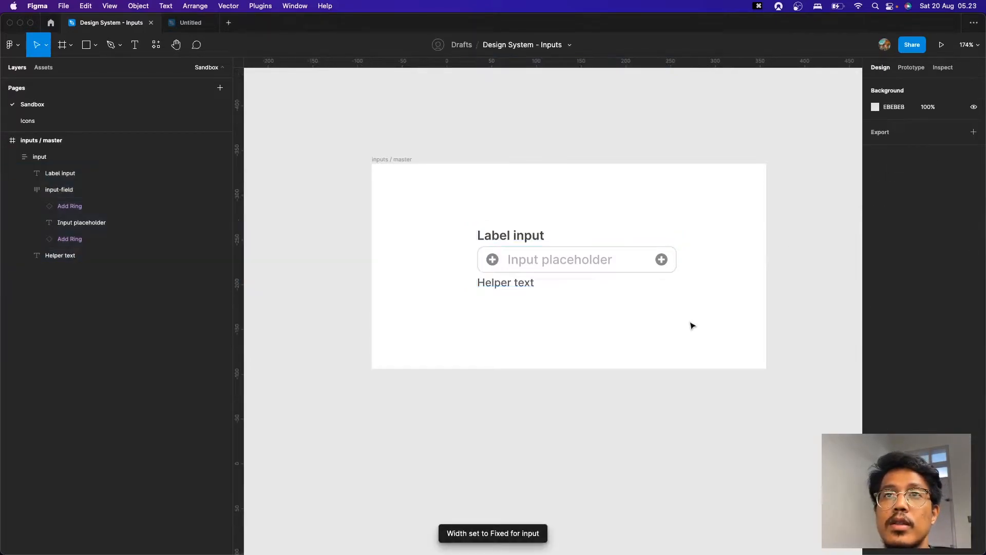
Step: Try narrowing the "input" frame from its right edge and undo the resize
{"action": "left_click", "coordinate": [670, 265]}
{"action": "left_click_drag", "start_coordinate": [676, 234], "coordinate": [653, 237]}
{"action": "key", "text": "super+z"}
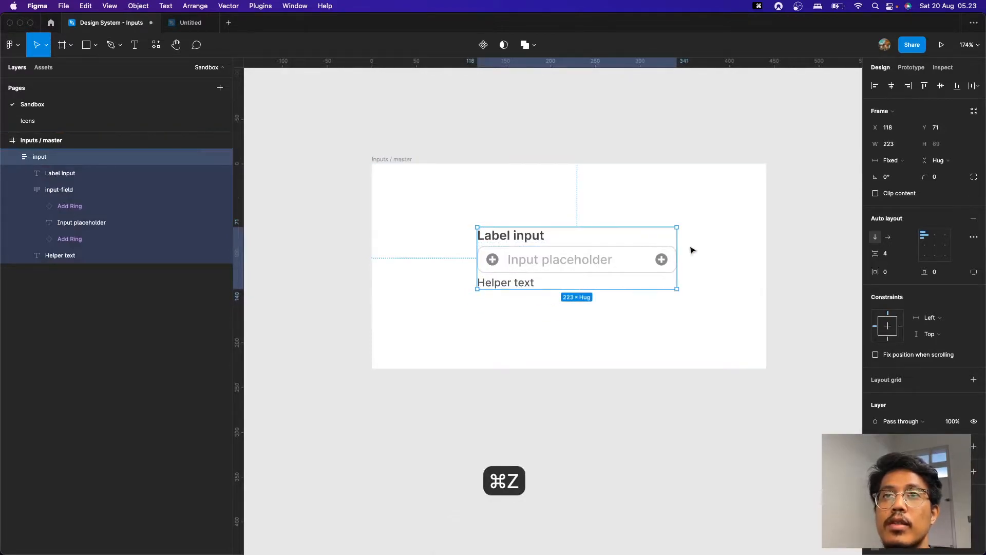
Step: Convert the "input" auto layout frame into a component
{"action": "left_click", "coordinate": [653, 317]}
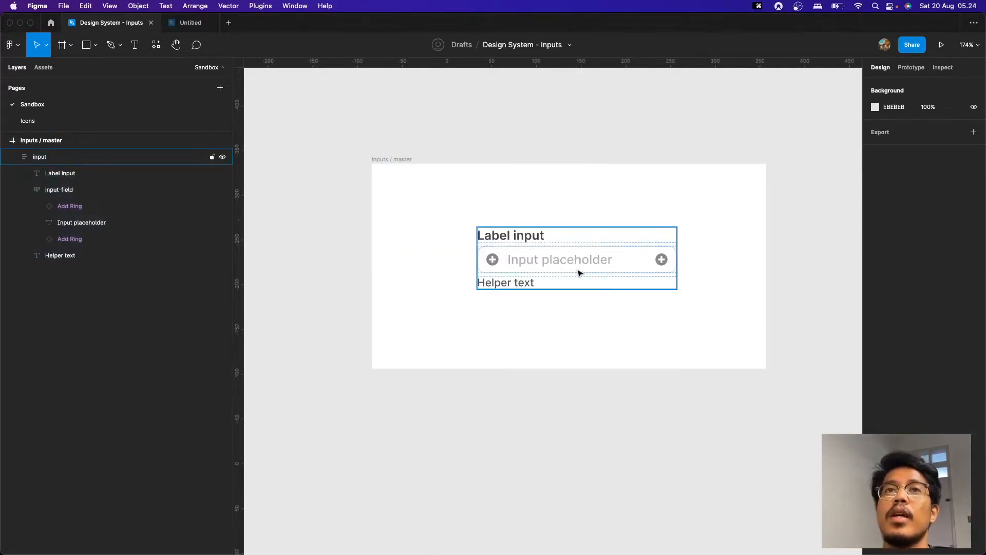
{"action": "left_click", "coordinate": [578, 273]}
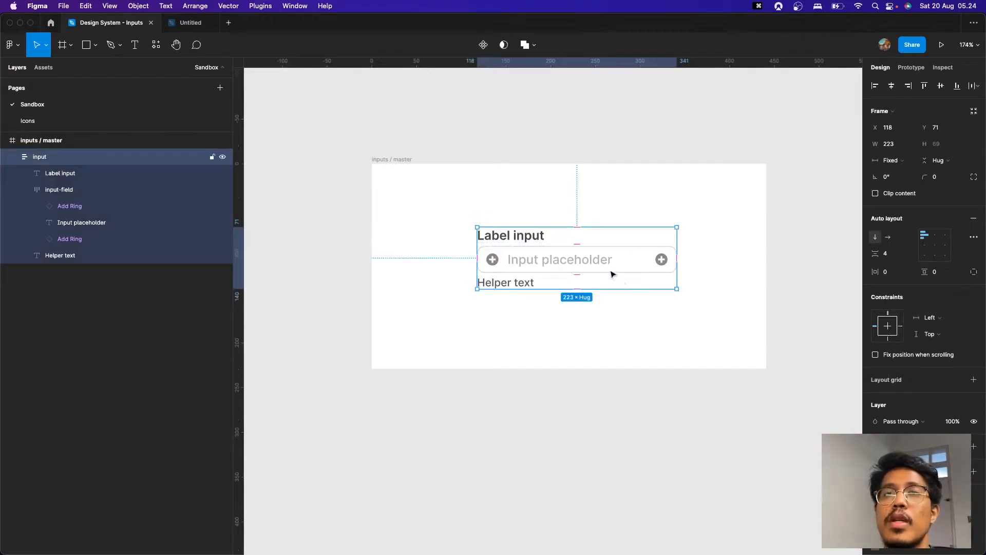
{"action": "left_click", "coordinate": [617, 324]}
{"action": "left_click", "coordinate": [577, 281]}
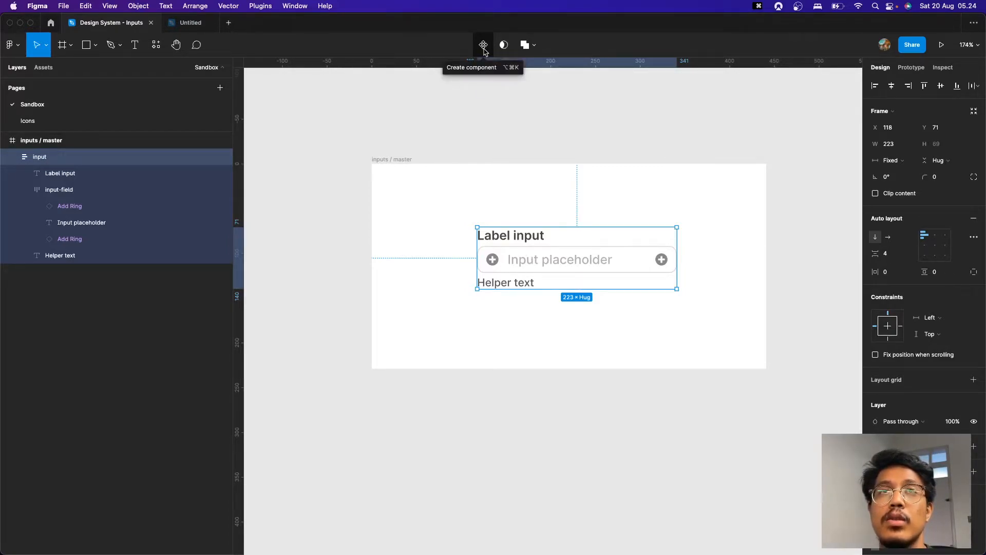
{"action": "right_click", "coordinate": [533, 262]}
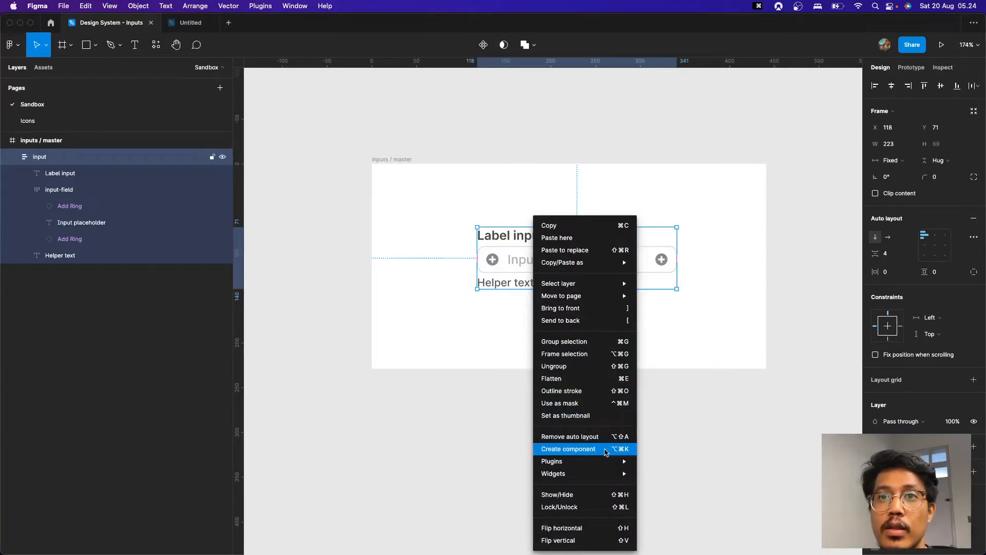
{"action": "left_click", "coordinate": [502, 210]}
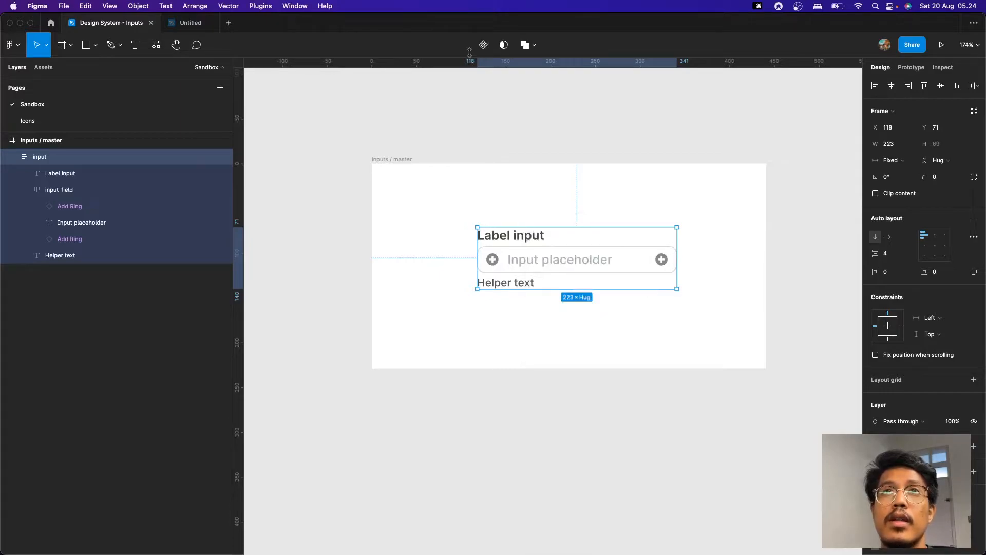
{"action": "key", "text": "alt+super+k"}
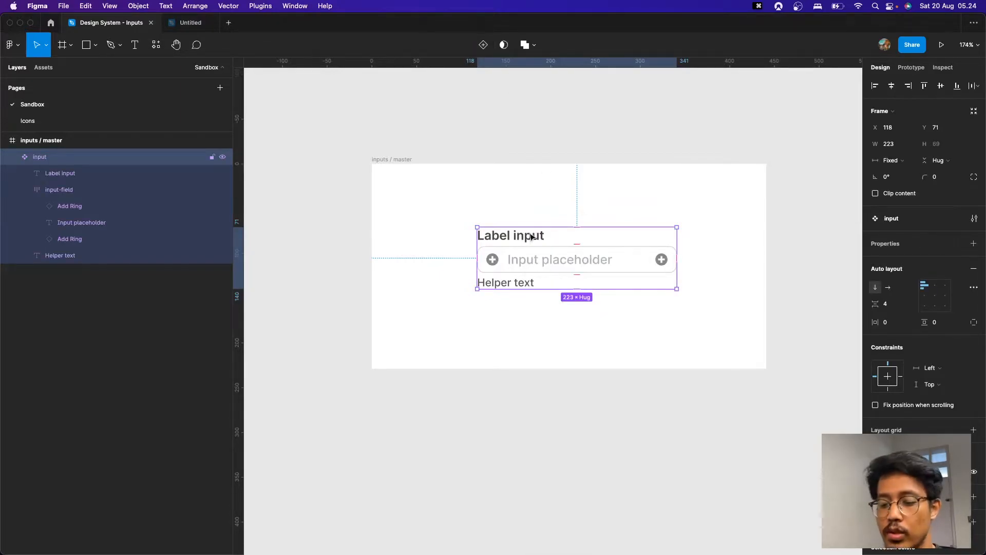
Step: Rename the component as ".input / master" and move it slightly lower within the "inputs / master" frame
{"action": "key", "text": "super+r"}
{"action": "key", "text": "Left"}
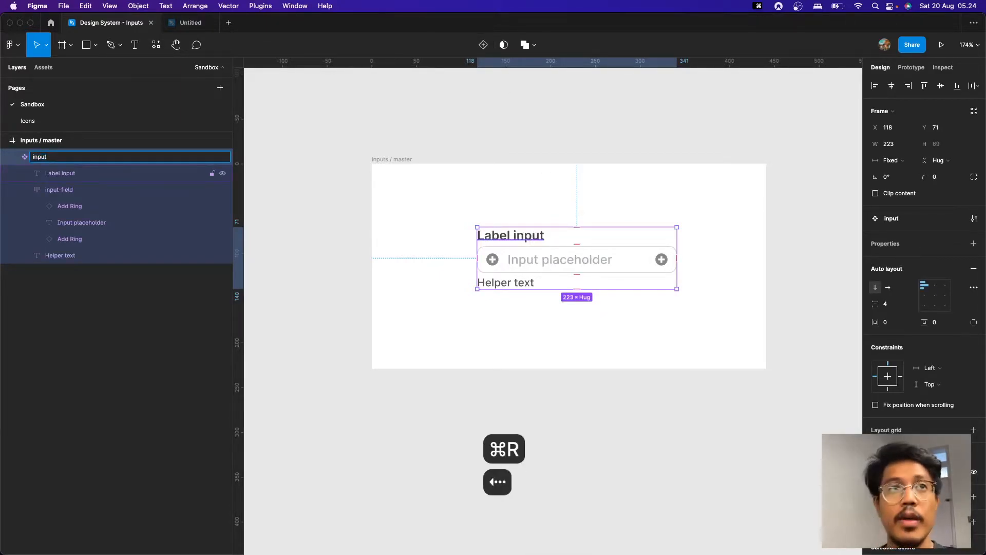
{"action": "type", "text": "."}
{"action": "key", "text": "super+Right"}
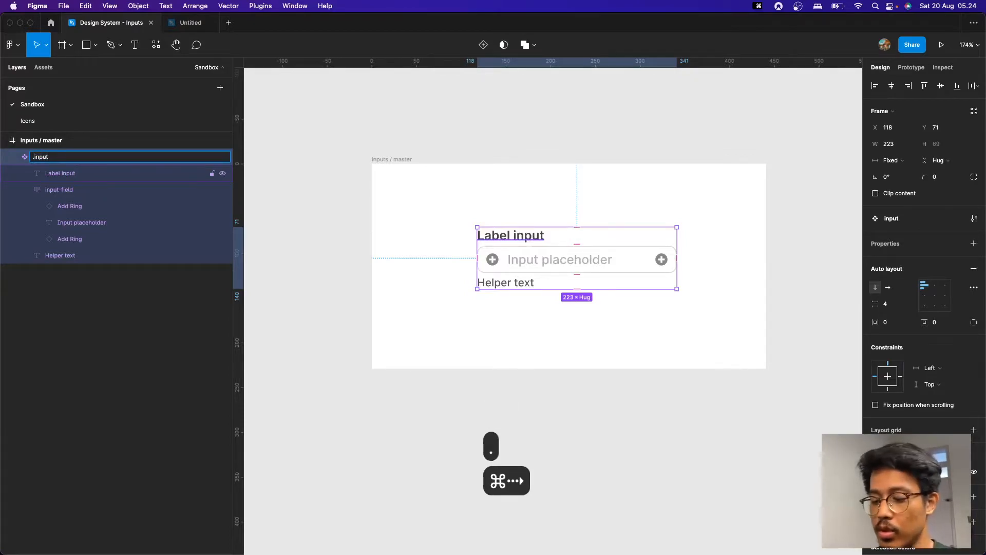
{"action": "type", "text": "/ "}
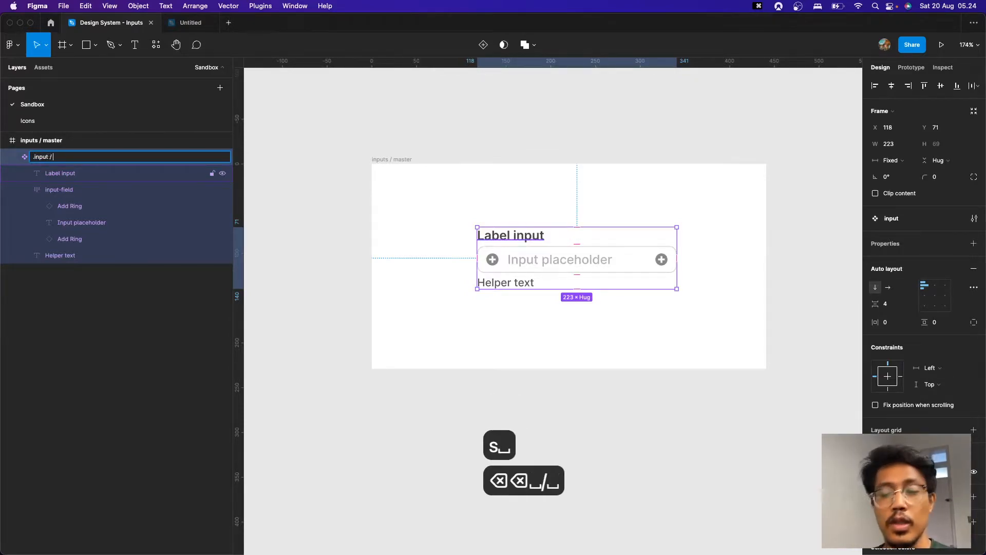
{"action": "type", "text": "master"}
{"action": "key", "text": "Return"}
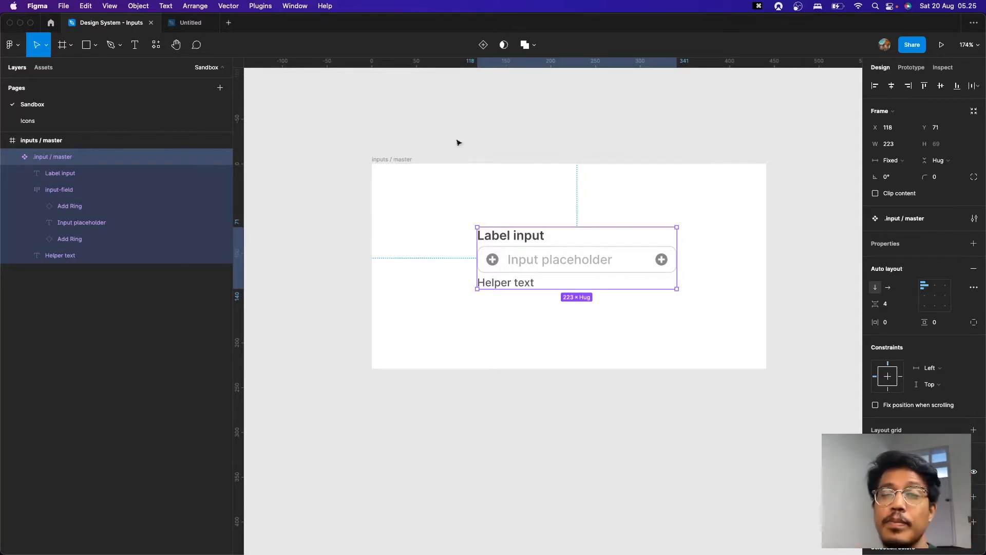
{"action": "left_click_drag", "start_coordinate": [521, 259], "coordinate": [519, 271]}
{"action": "left_click", "coordinate": [452, 205]}
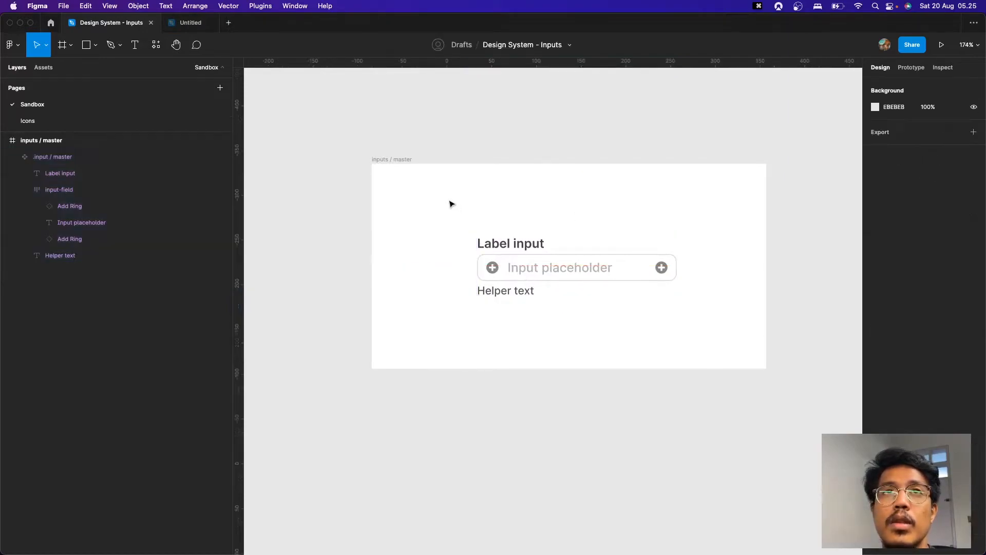
Step: Draw a new frame of about 441 × 489 directly below the "inputs / master" frame, matching its width
{"action": "key", "text": "space"}
{"action": "left_click_drag", "start_coordinate": [452, 427], "coordinate": [469, 363]}
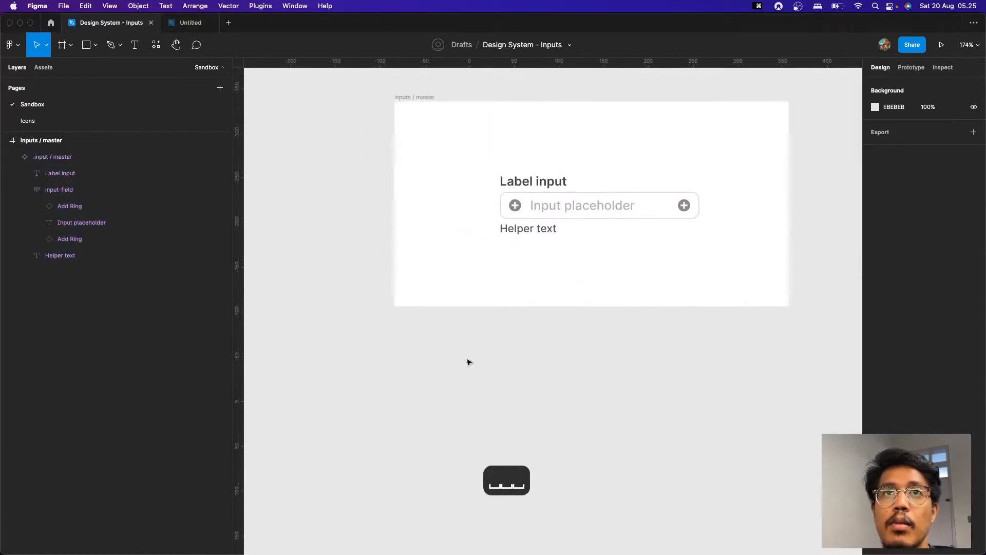
{"action": "key", "text": "f"}
{"action": "left_click_drag", "start_coordinate": [394, 318], "coordinate": [790, 464]}
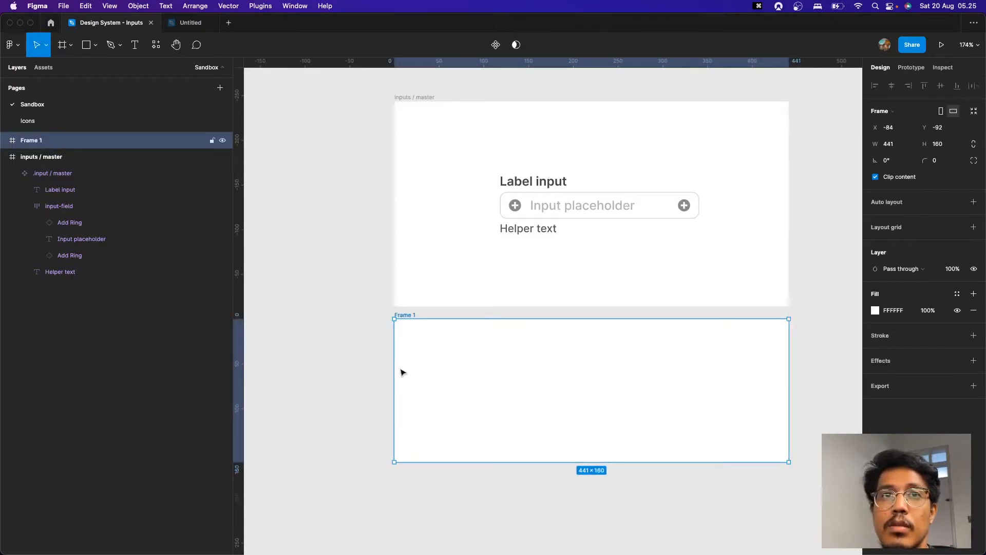
{"action": "mouse_move", "coordinate": [608, 463]}
{"action": "left_mouse_down"}
{"action": "mouse_move", "coordinate": [611, 544]}
{"action": "mouse_move", "coordinate": [619, 456]}
{"action": "left_mouse_up"}
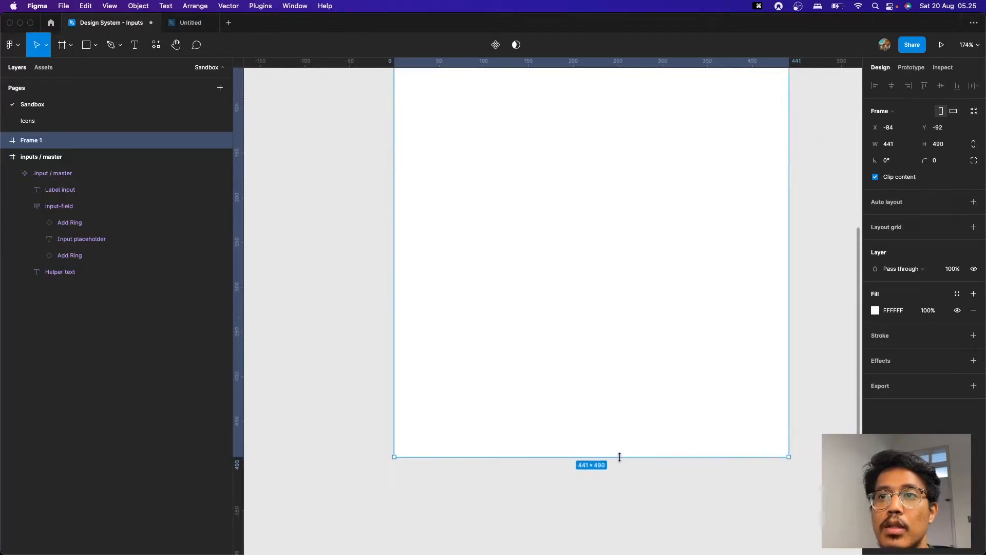
Step: Rename the new frame as "inputs / variants"
{"action": "left_click", "coordinate": [810, 220]}
{"action": "key", "text": "space"}
{"action": "left_click_drag", "start_coordinate": [689, 69], "coordinate": [731, 220]}
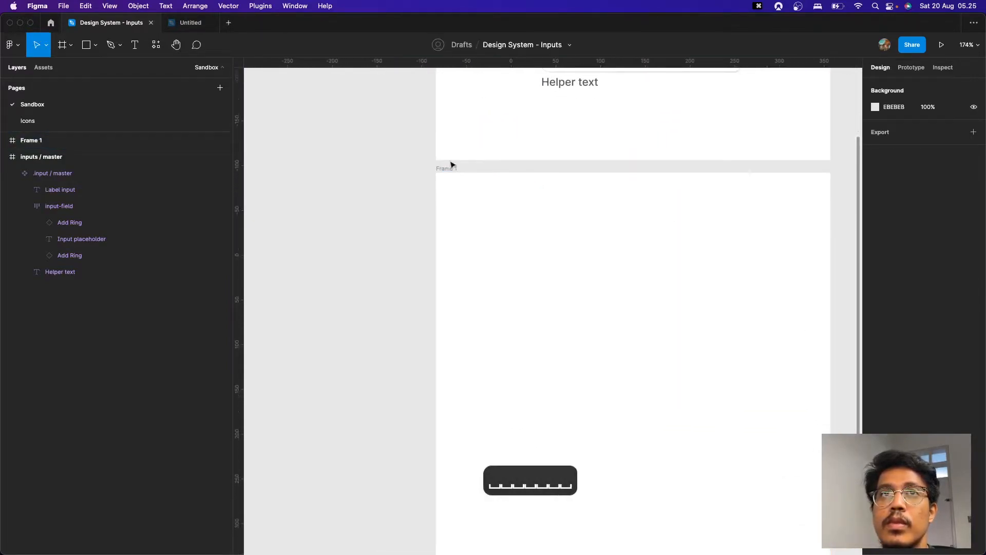
{"action": "left_click", "coordinate": [446, 168]}
{"action": "key", "text": "super+r"}
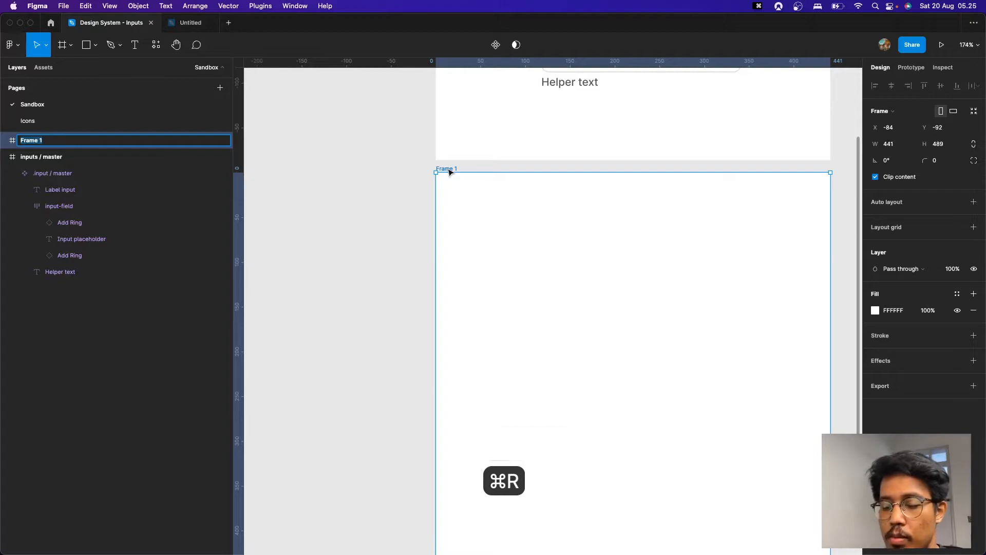
{"action": "type", "text": "input"}
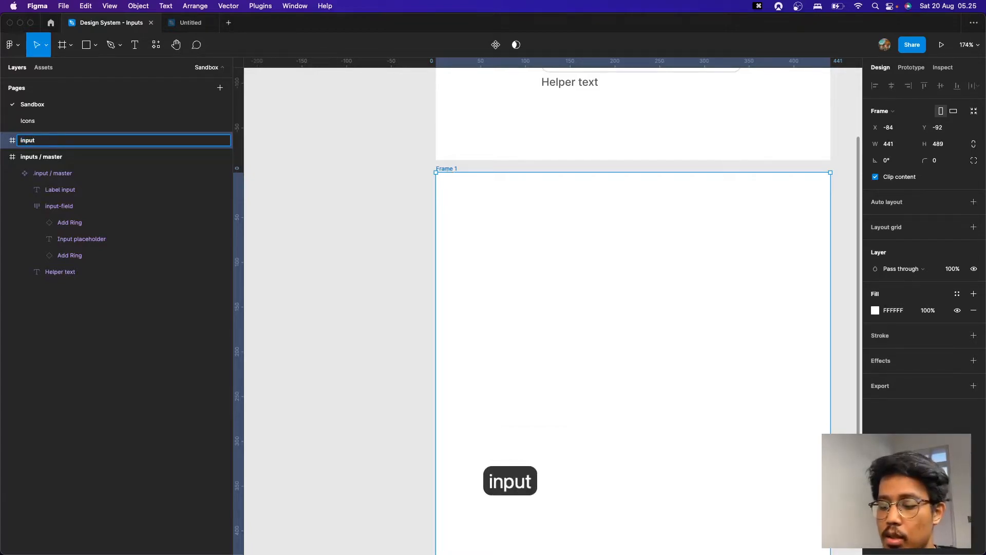
{"action": "type", "text": "s / varia"}
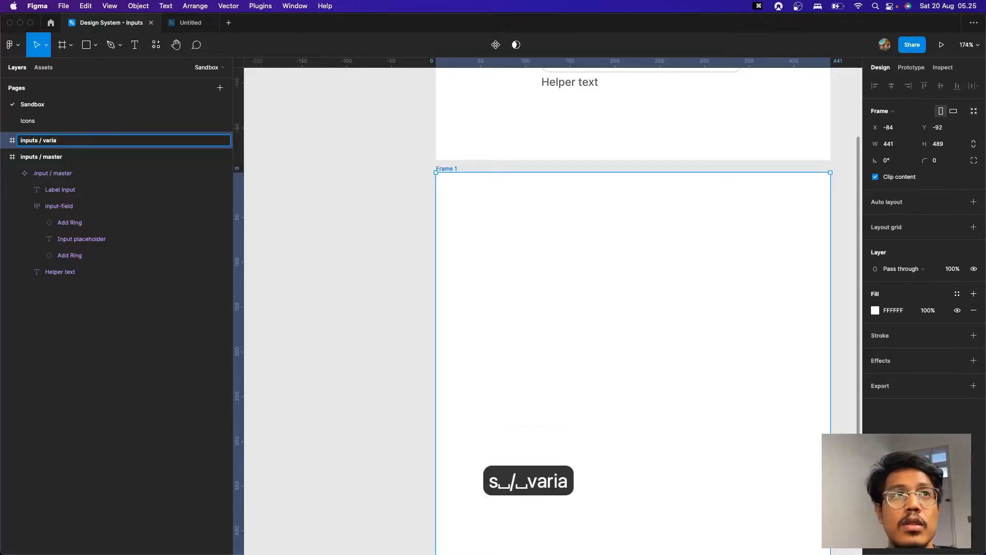
{"action": "type", "text": "nts"}
{"action": "key", "text": "Return"}
Step: Insert an instance of the local component ".input / master" into the "inputs / variants" frame and move it up to about Y 39
{"action": "left_click", "coordinate": [394, 197]}
{"action": "key", "text": "space"}
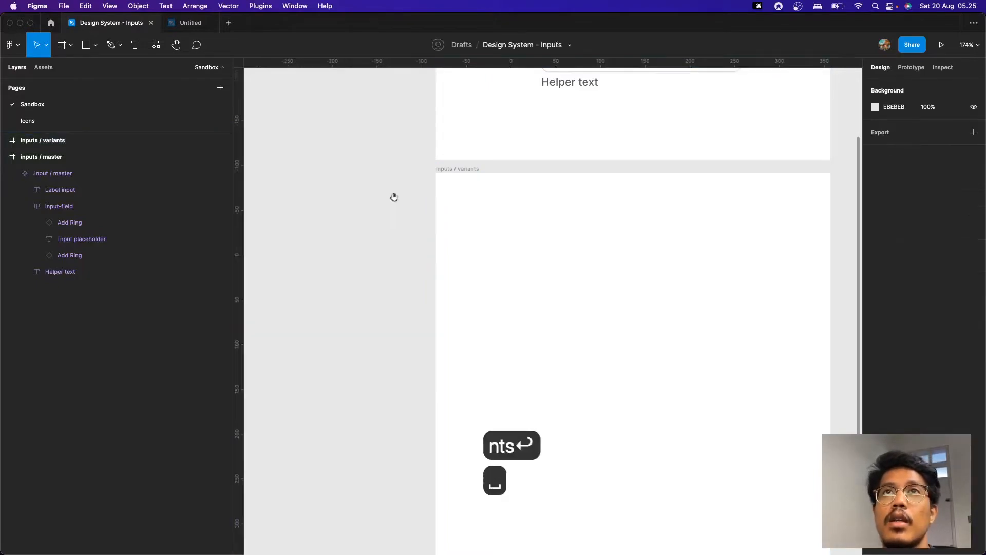
{"action": "left_click_drag", "start_coordinate": [394, 197], "coordinate": [441, 238]}
{"action": "left_click", "coordinate": [568, 150]}
{"action": "left_click", "coordinate": [588, 295]}
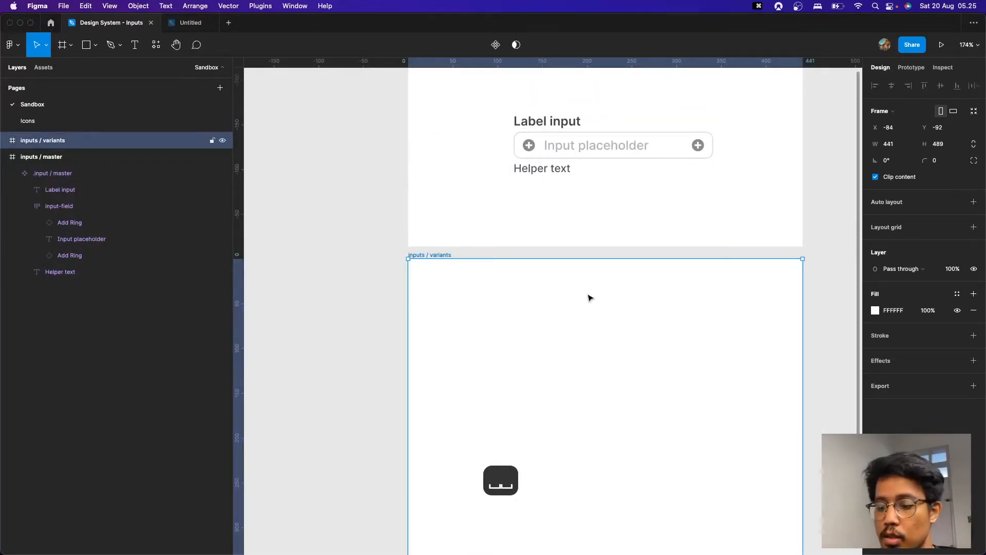
{"action": "key", "text": "shift+i"}
{"action": "left_click", "coordinate": [188, 121]}
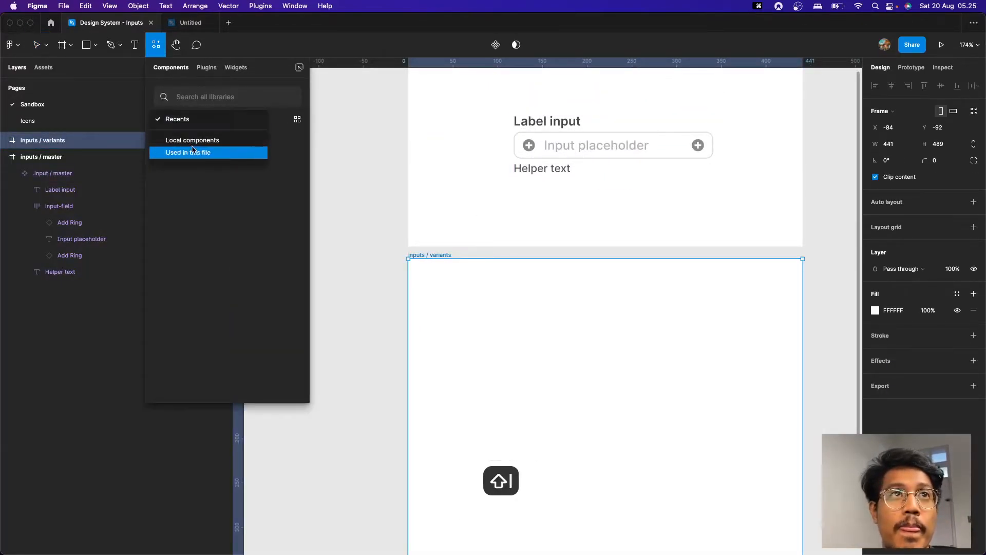
{"action": "left_click", "coordinate": [198, 140]}
{"action": "left_click", "coordinate": [195, 154]}
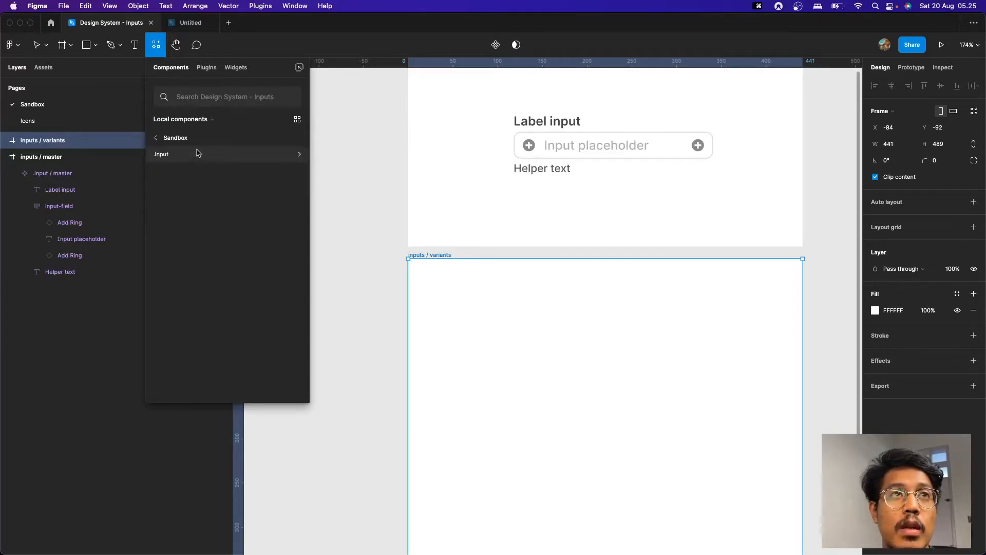
{"action": "left_click", "coordinate": [197, 153]}
{"action": "left_click", "coordinate": [170, 140]}
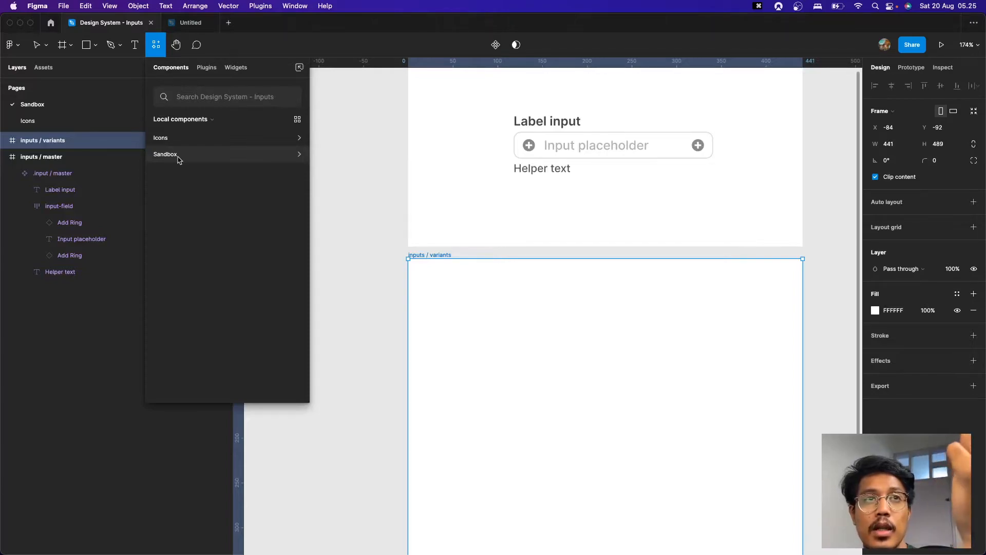
{"action": "left_click", "coordinate": [178, 159]}
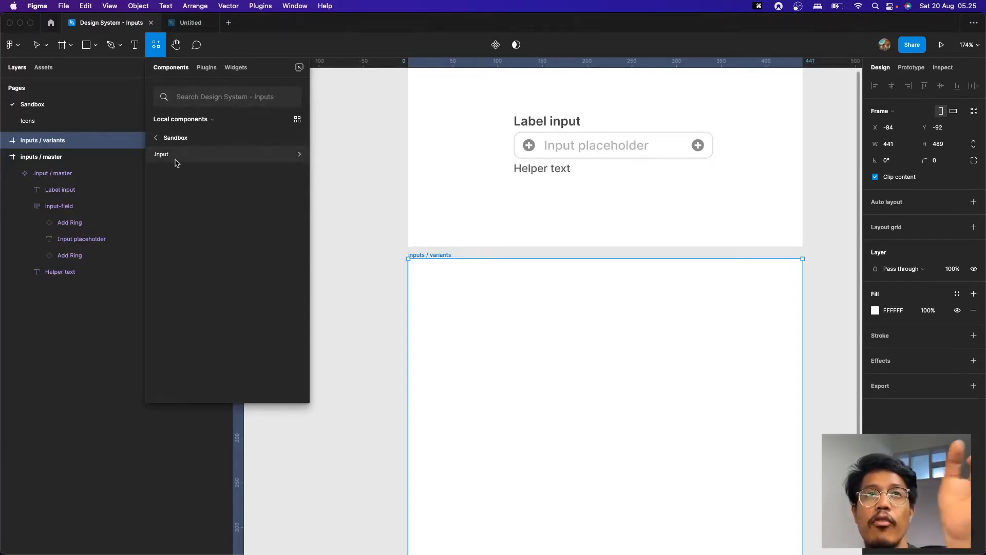
{"action": "left_click", "coordinate": [175, 159]}
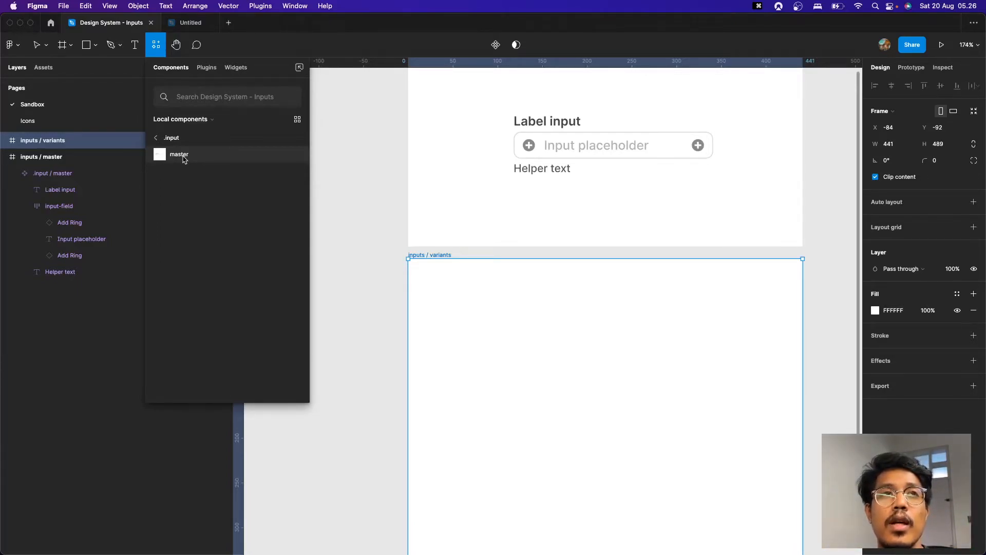
{"action": "left_click", "coordinate": [183, 155]}
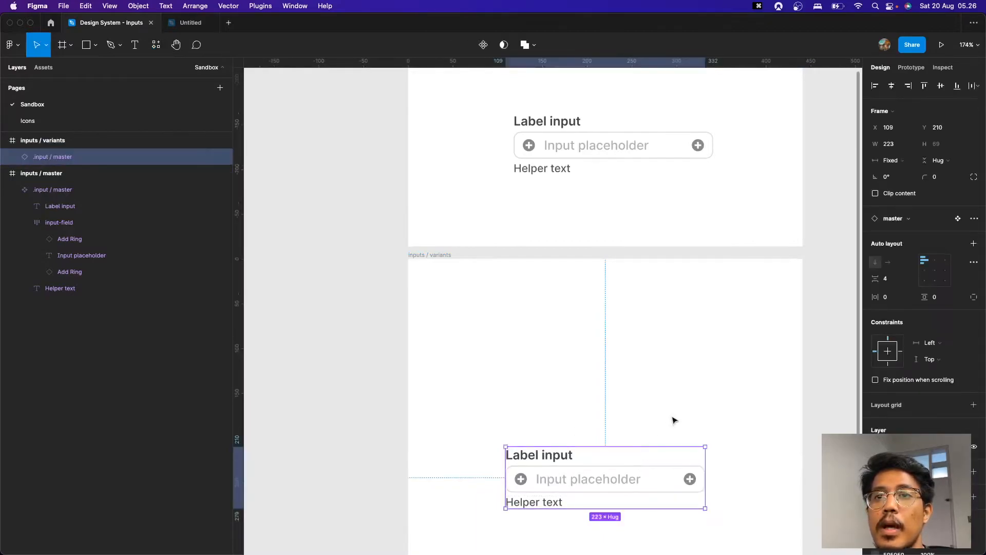
{"action": "left_click_drag", "start_coordinate": [652, 473], "coordinate": [671, 323]}
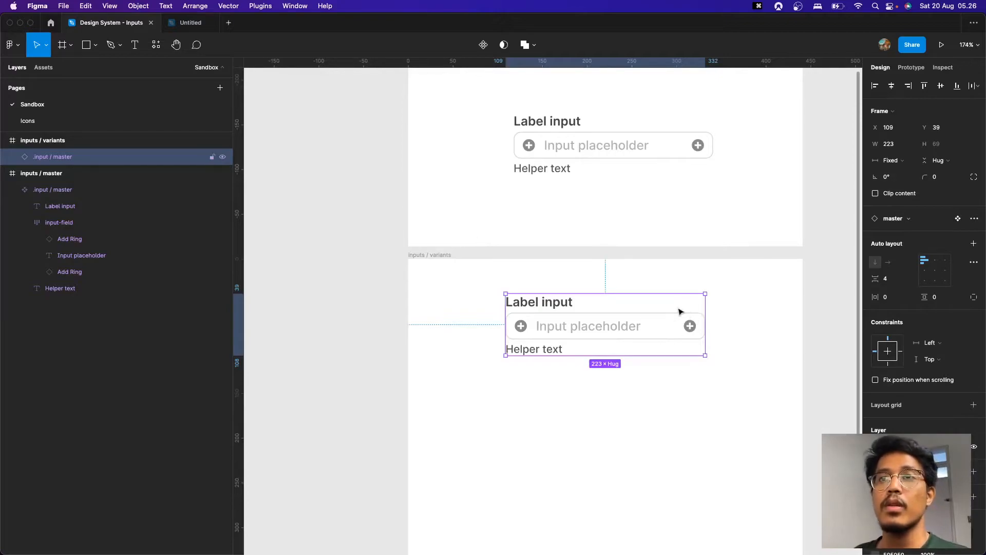
Step: Add the text "Default" on the canvas to the left of the "inputs / variants" frame
{"action": "left_click", "coordinate": [720, 337]}
{"action": "key", "text": "space"}
{"action": "left_click_drag", "start_coordinate": [735, 373], "coordinate": [743, 289]}
{"action": "scroll", "coordinate": [652, 344], "scroll_direction": "down", "scroll_amount": 2}
{"action": "key", "text": "space"}
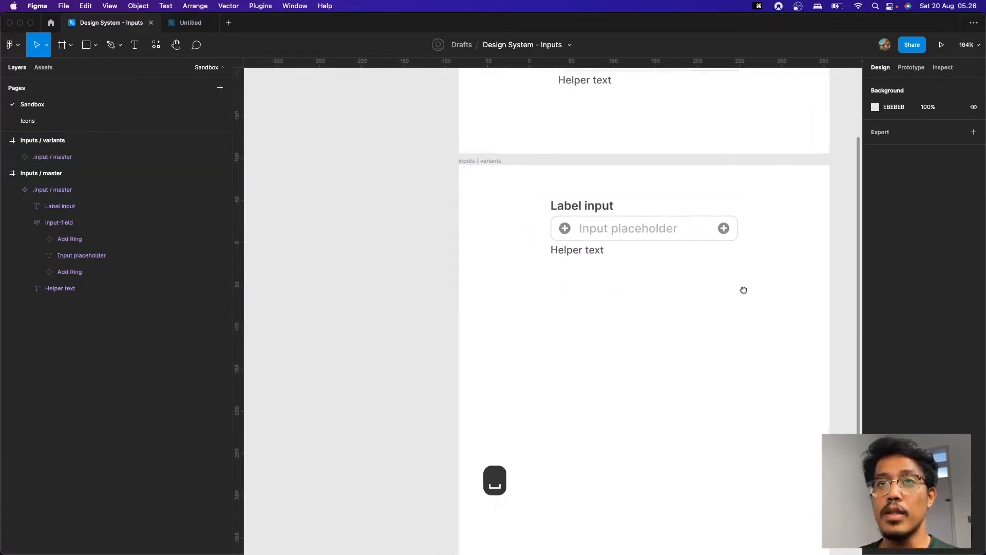
{"action": "key", "text": "t"}
{"action": "left_click", "coordinate": [359, 238]}
{"action": "type", "text": "D"}
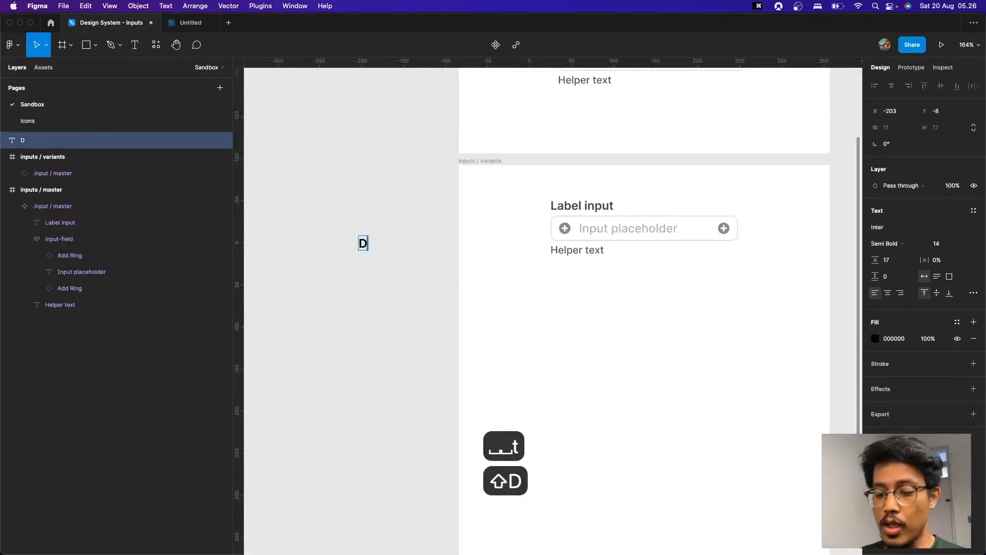
{"action": "type", "text": "efault"}
{"action": "key", "text": "Escape"}
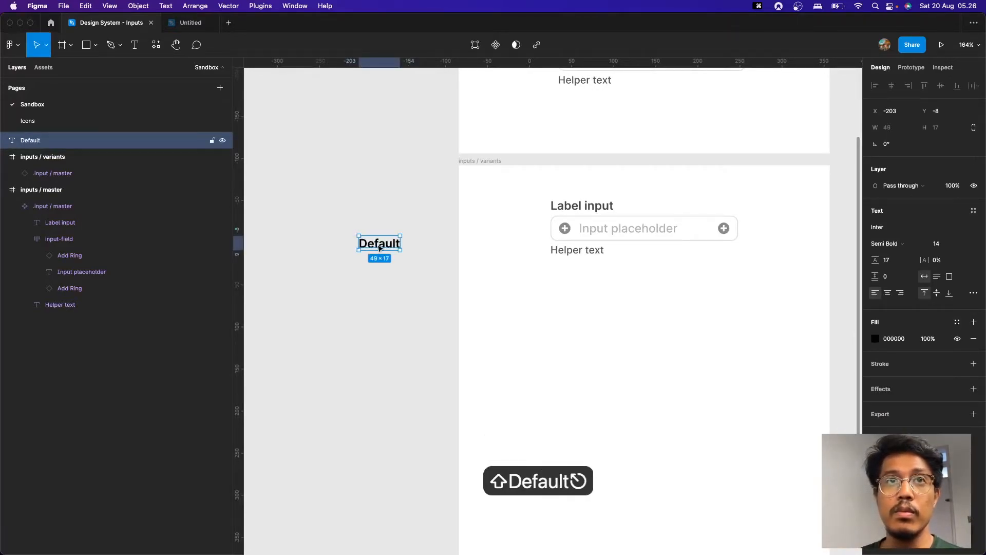
Step: Duplicate the "Default" text, place the copy below it at about Y 84 and change its wording to "Focused"
{"action": "key", "text": "super+d"}
{"action": "left_click_drag", "start_coordinate": [380, 248], "coordinate": [381, 324]}
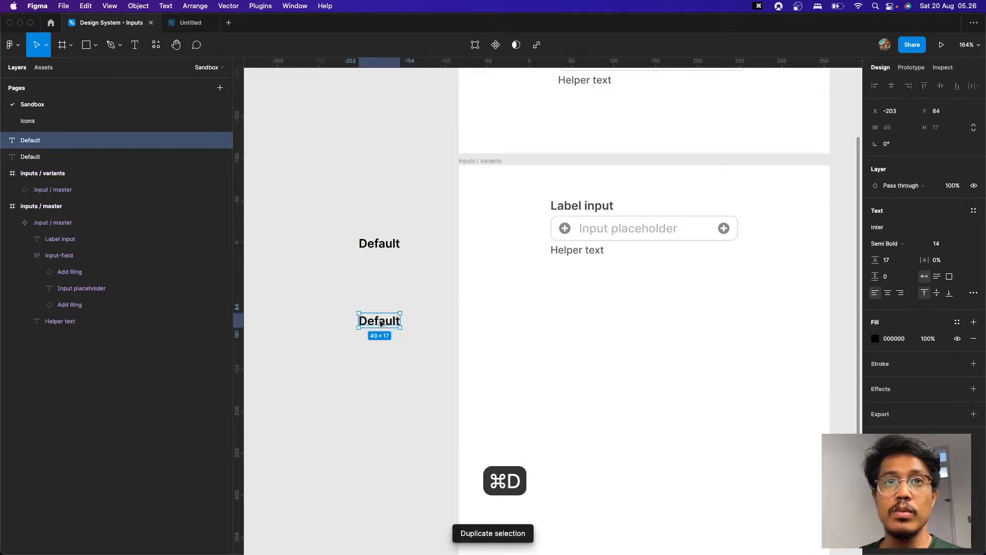
{"action": "double_click", "coordinate": [380, 321]}
{"action": "type", "text": "Focsu"}
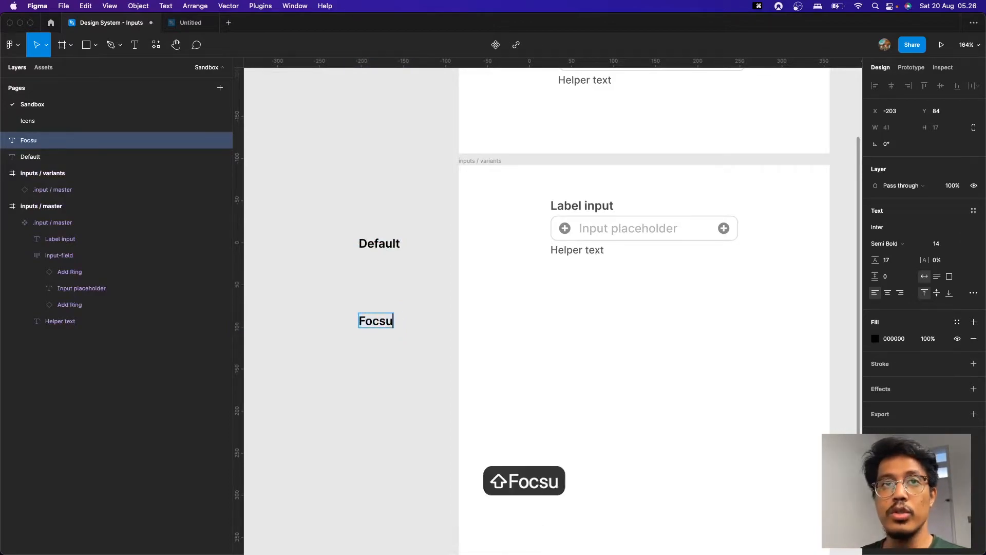
{"action": "key", "text": "BackSpace"}
{"action": "key", "text": "BackSpace"}
{"action": "type", "text": "used"}
{"action": "key", "text": "Escape"}
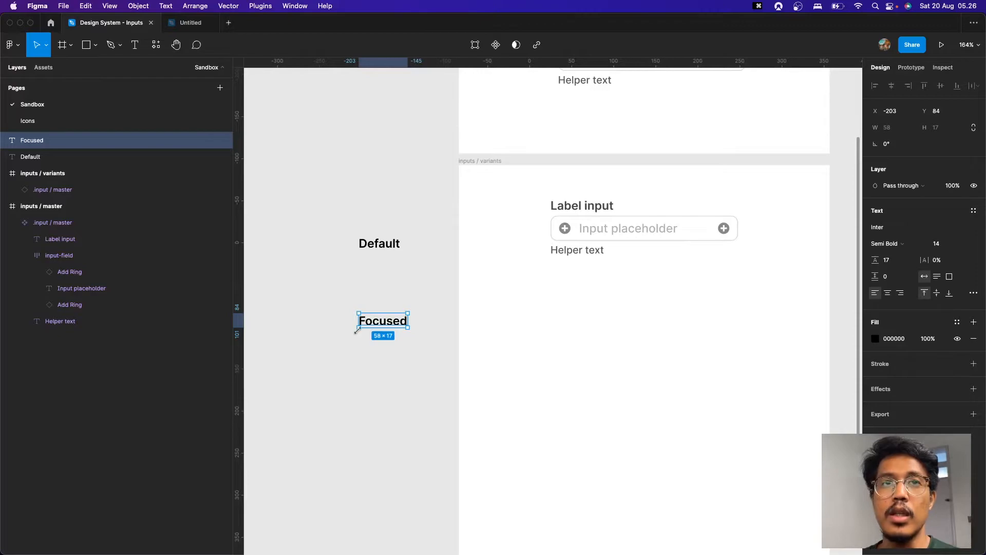
Step: Duplicate the "Focused" text, place the copy below it at about Y 163 and change its wording to "Filled"
{"action": "key", "text": "super+d"}
{"action": "left_click_drag", "start_coordinate": [381, 325], "coordinate": [384, 392]}
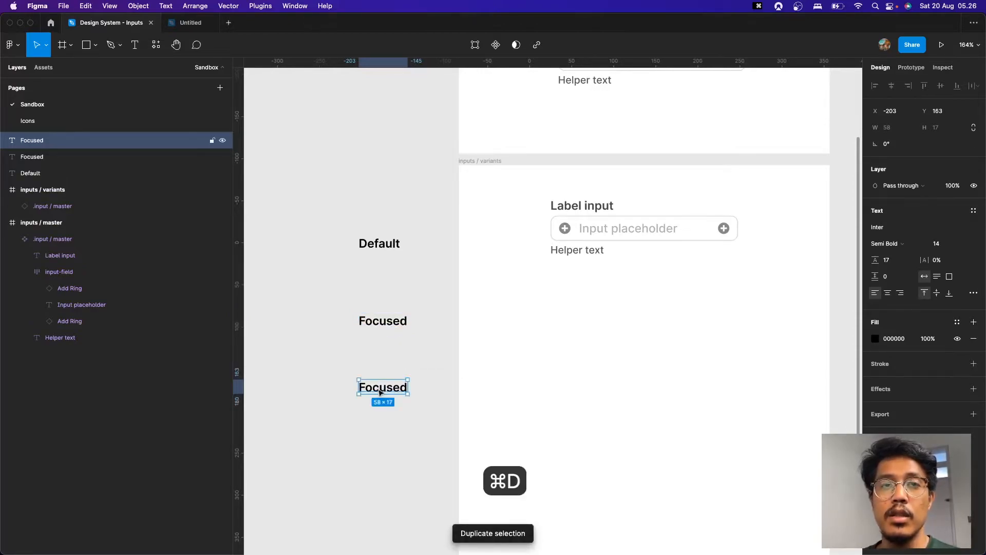
{"action": "type", "text": "Filled"}
{"action": "key", "text": "Escape"}
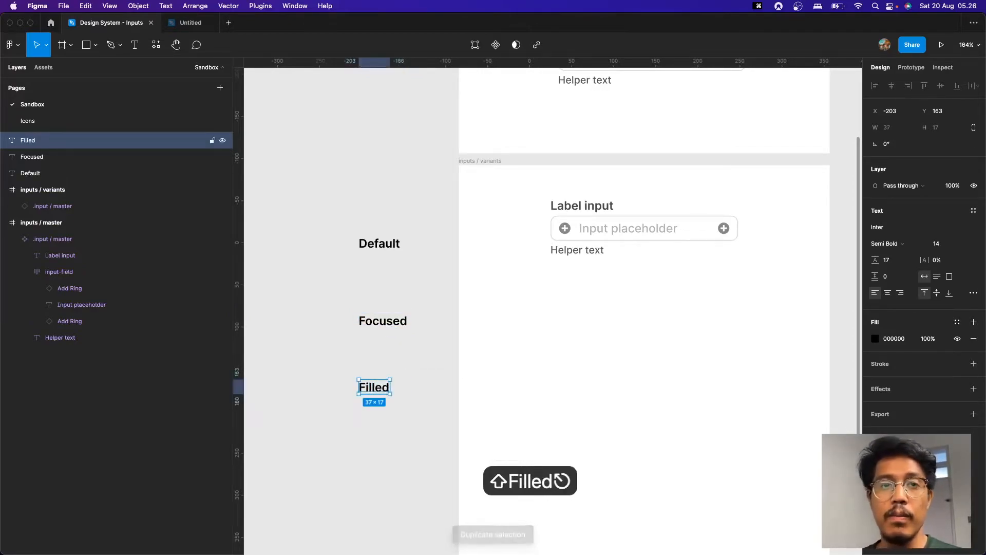
Step: Duplicate the "Filled" text, place the copy below it at about Y 237 and change its wording to "Disabled"
{"action": "left_click", "coordinate": [441, 405]}
{"action": "key", "text": "space"}
{"action": "left_click_drag", "start_coordinate": [430, 417], "coordinate": [434, 373]}
{"action": "left_click", "coordinate": [377, 347]}
{"action": "key", "text": "super+d"}
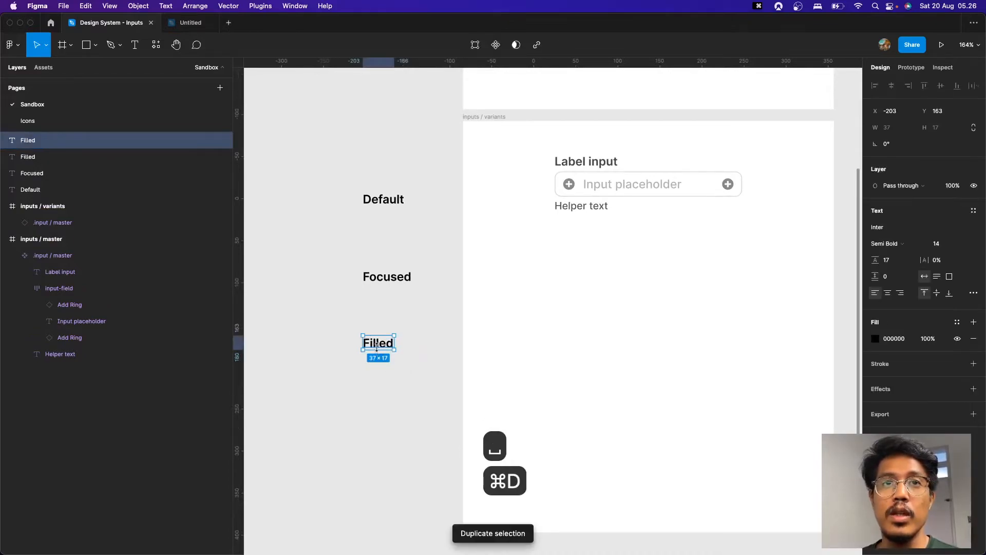
{"action": "left_click_drag", "start_coordinate": [379, 348], "coordinate": [377, 410]}
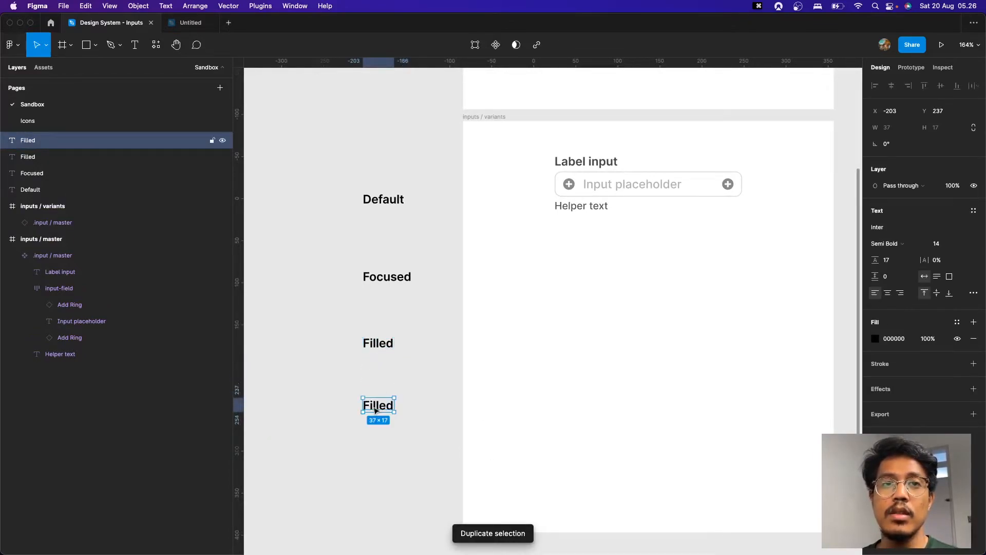
{"action": "double_click", "coordinate": [375, 409]}
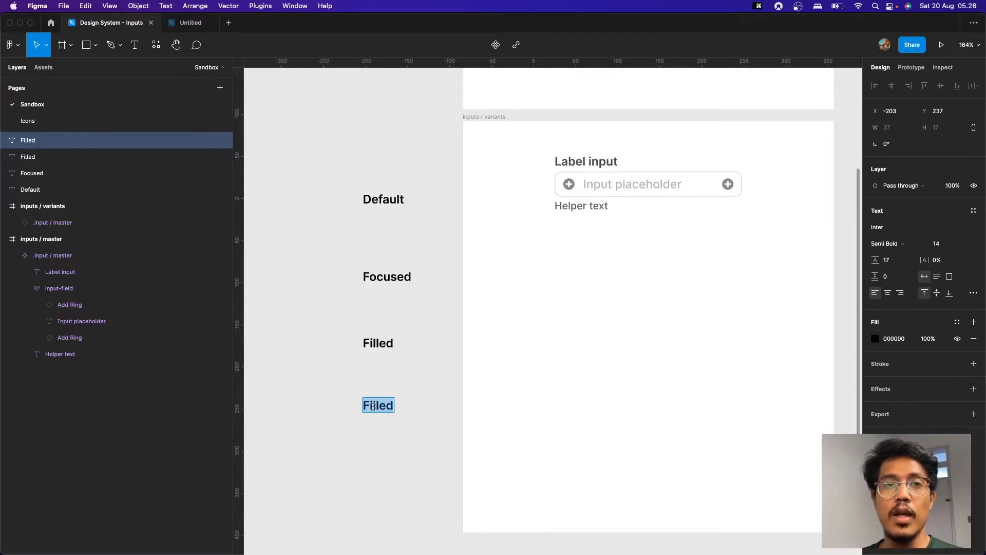
{"action": "type", "text": "Disabled"}
{"action": "key", "text": "Escape"}
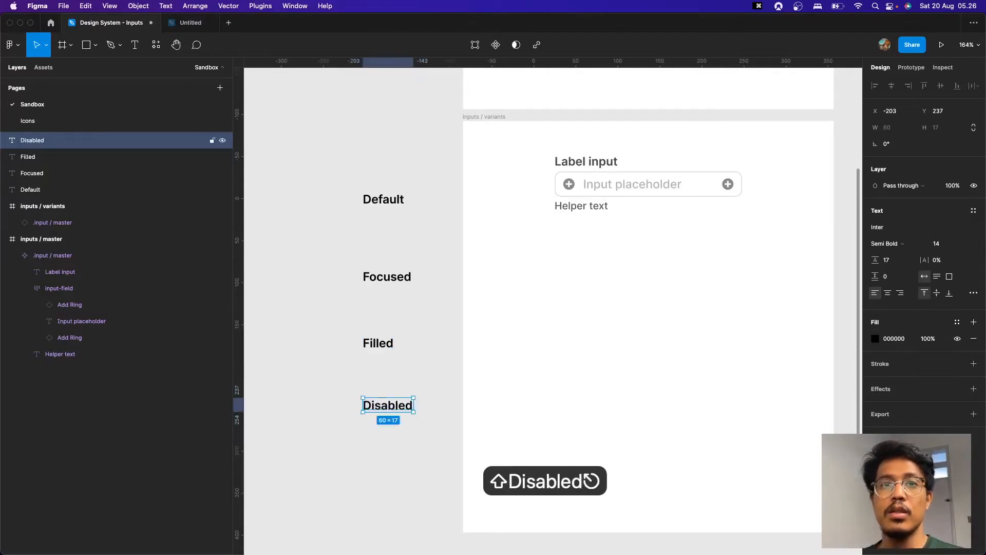
{"action": "left_click", "coordinate": [418, 385]}
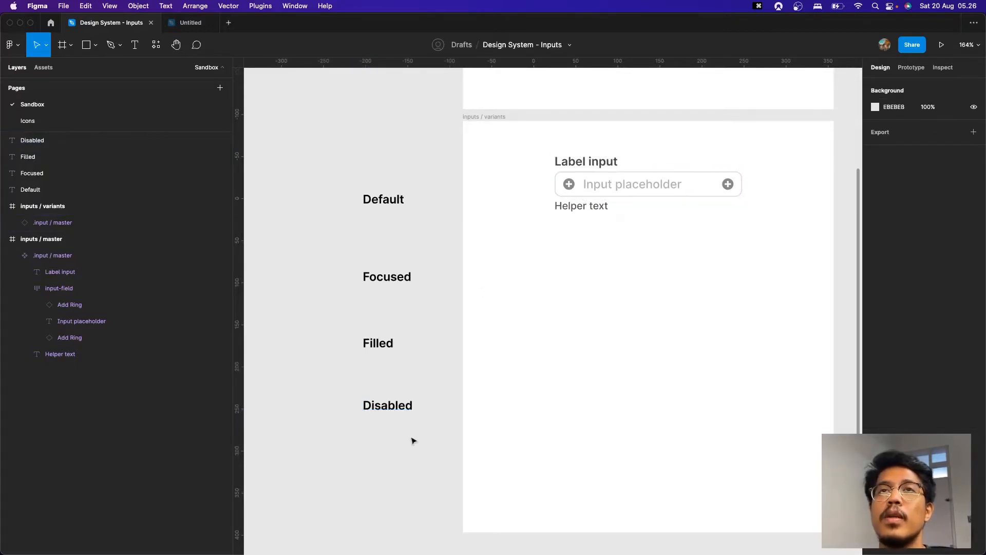
Step: Duplicate the "Disabled" text, place the copy below it and change the wording of the upper one to "Error"
{"action": "left_click", "coordinate": [389, 407]}
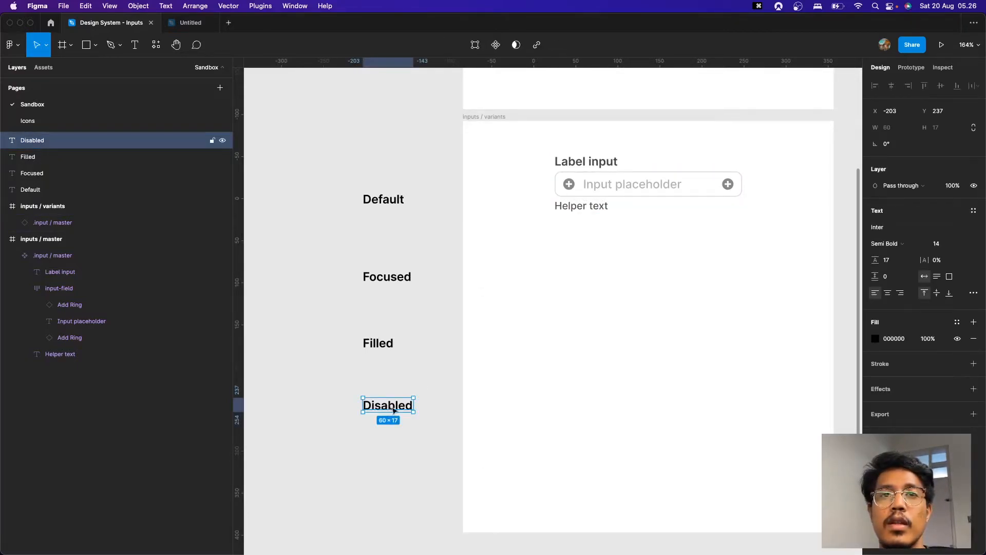
{"action": "key", "text": "super+d"}
{"action": "left_click_drag", "start_coordinate": [393, 410], "coordinate": [392, 471]}
{"action": "left_click", "coordinate": [402, 413]}
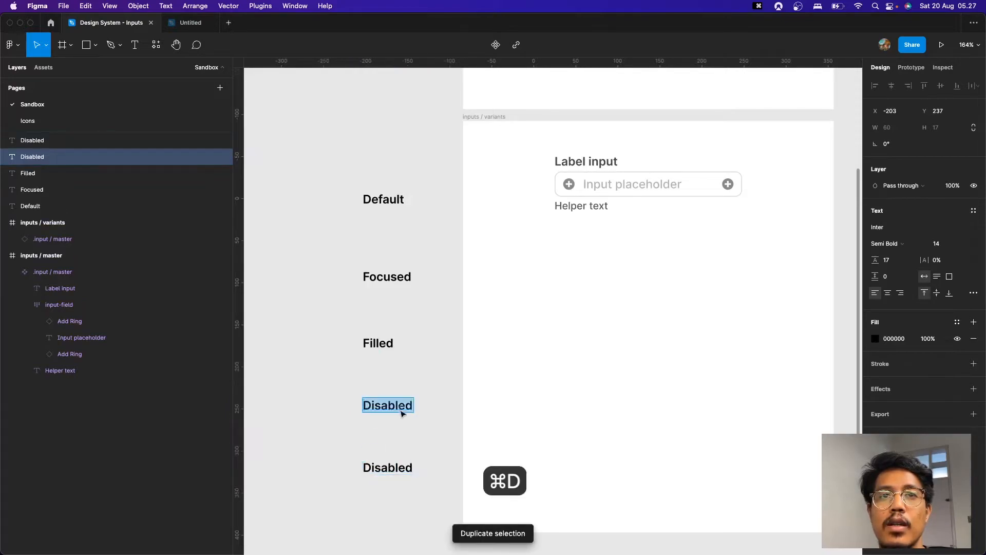
{"action": "type", "text": "Error"}
{"action": "key", "text": "Escape"}
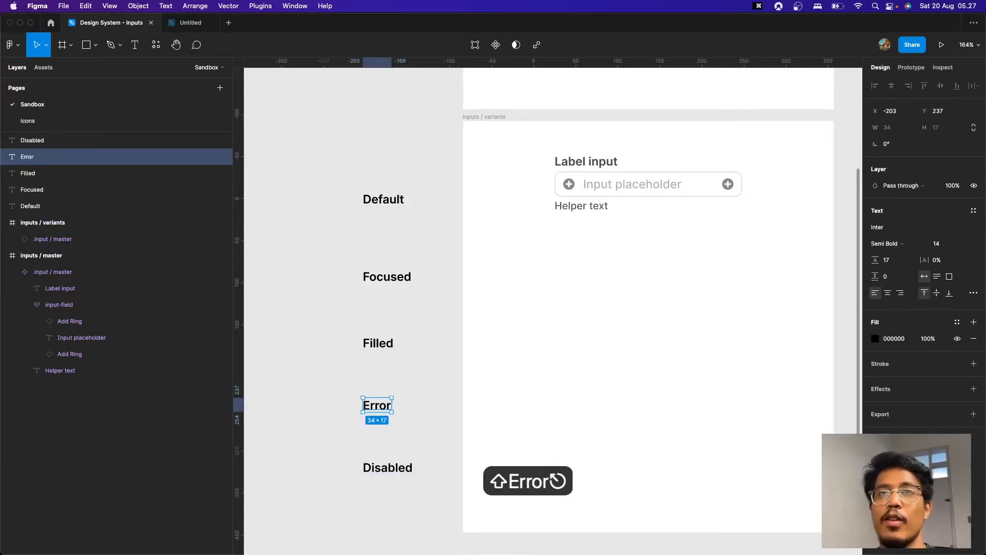
{"action": "left_click", "coordinate": [454, 265]}
Step: Duplicate the input instance in the "inputs / variants" frame four times, stacking the copies downward at 99 px intervals
{"action": "left_click", "coordinate": [621, 180]}
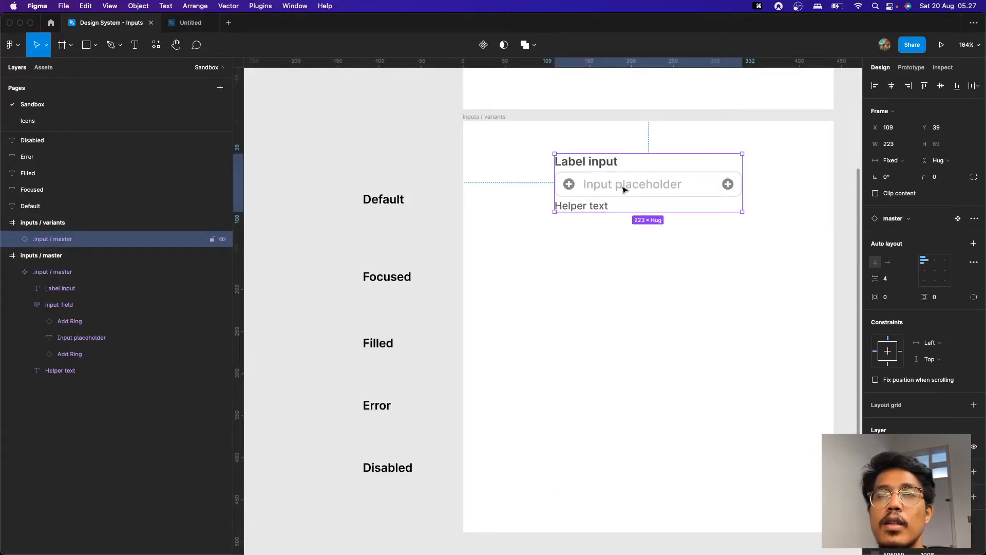
{"action": "key", "text": "super+d"}
{"action": "left_click_drag", "start_coordinate": [623, 189], "coordinate": [618, 272]}
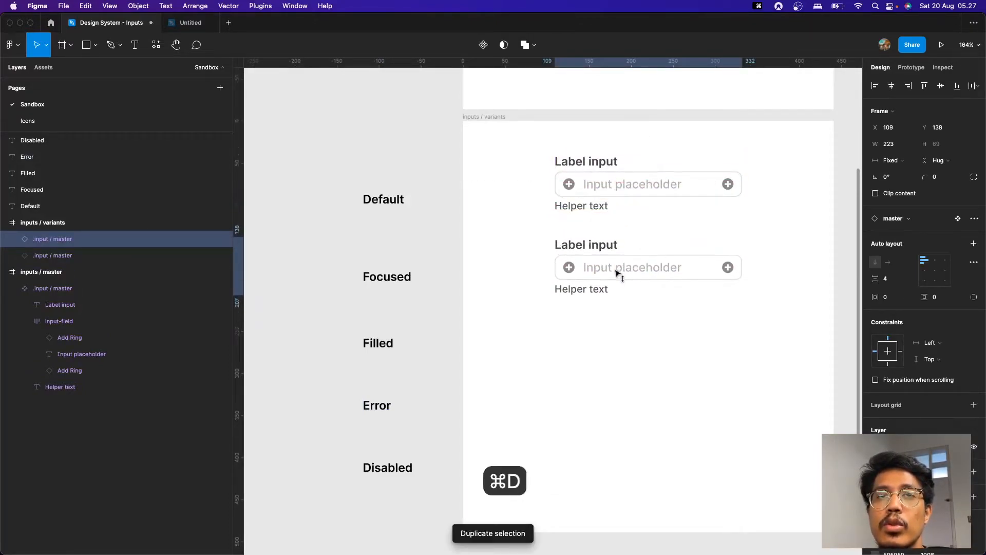
{"action": "key", "text": "super+d"}
{"action": "key", "text": "super+d"}
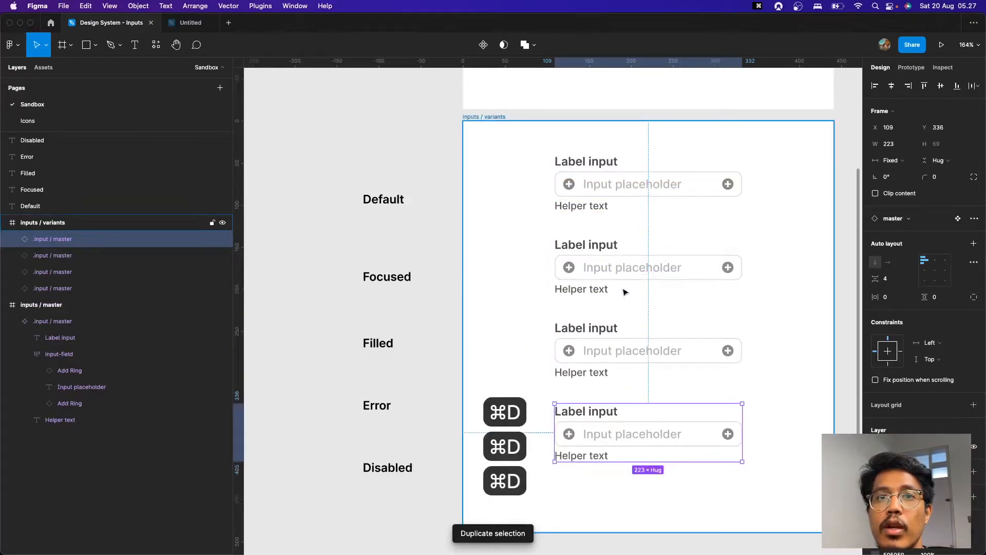
{"action": "key", "text": "super+d"}
{"action": "scroll", "coordinate": [624, 333], "scroll_direction": "down", "scroll_amount": 1}
Step: Move all five input instances up within the "inputs / variants" frame and line up the state labels beside their matching instances
{"action": "left_click", "coordinate": [780, 499]}
{"action": "left_click_drag", "start_coordinate": [759, 523], "coordinate": [522, 152]}
{"action": "left_click_drag", "start_coordinate": [634, 238], "coordinate": [632, 221]}
{"action": "left_click_drag", "start_coordinate": [394, 184], "coordinate": [399, 156]}
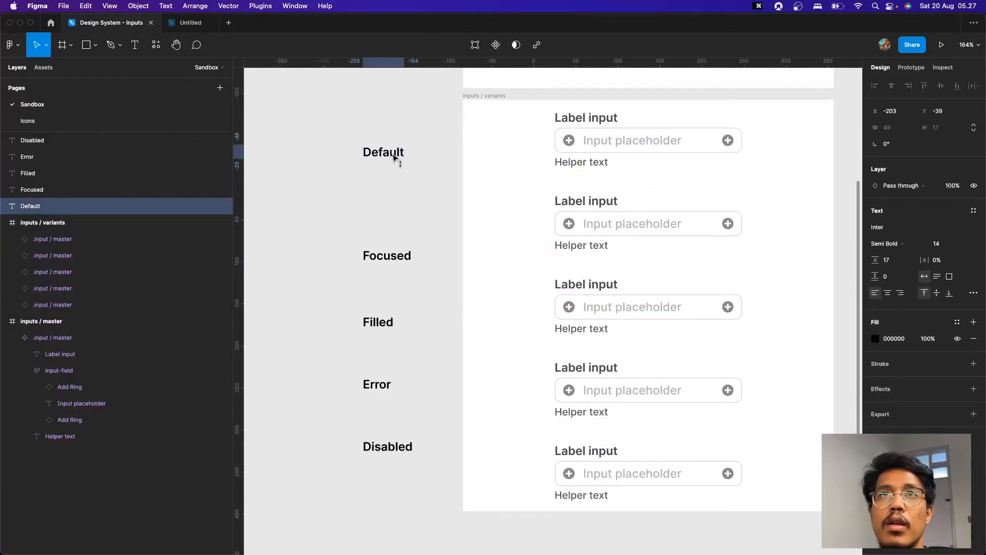
{"action": "left_click", "coordinate": [390, 308]}
{"action": "left_click_drag", "start_coordinate": [381, 446], "coordinate": [384, 475]}
{"action": "left_click", "coordinate": [420, 378]}
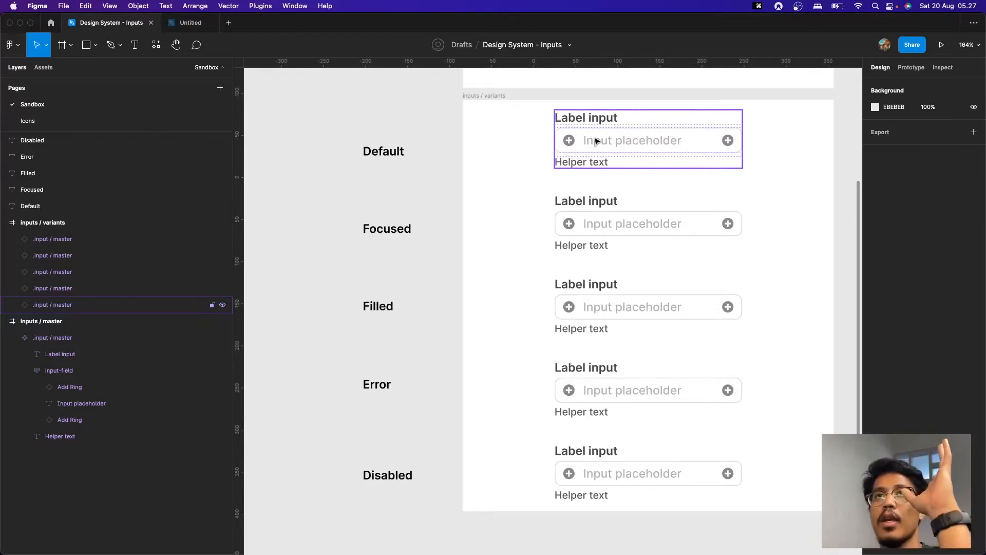
Step: Give the input-field of the Focused instance a light purple DAAAFF stroke with a weight of 2
{"action": "left_click", "coordinate": [587, 207]}
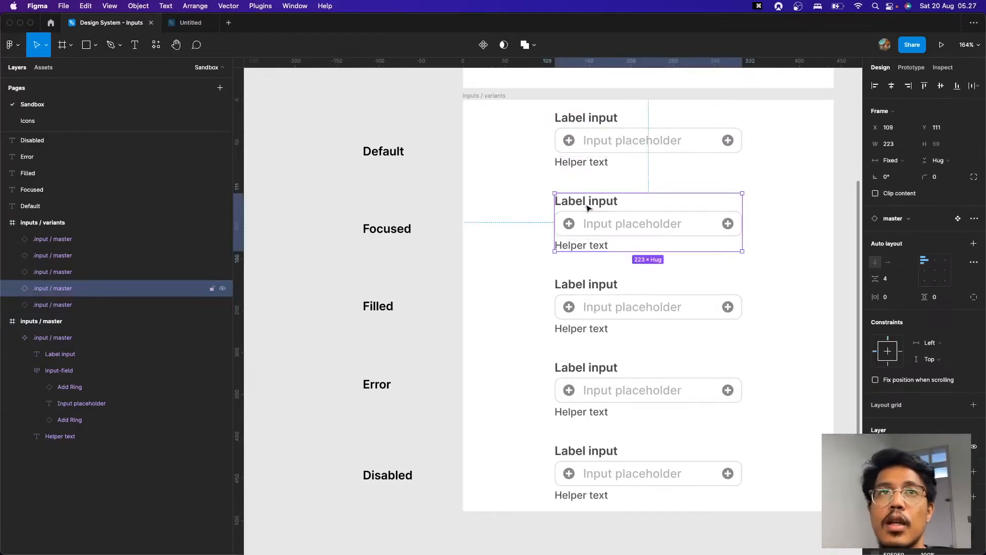
{"action": "double_click", "coordinate": [622, 223]}
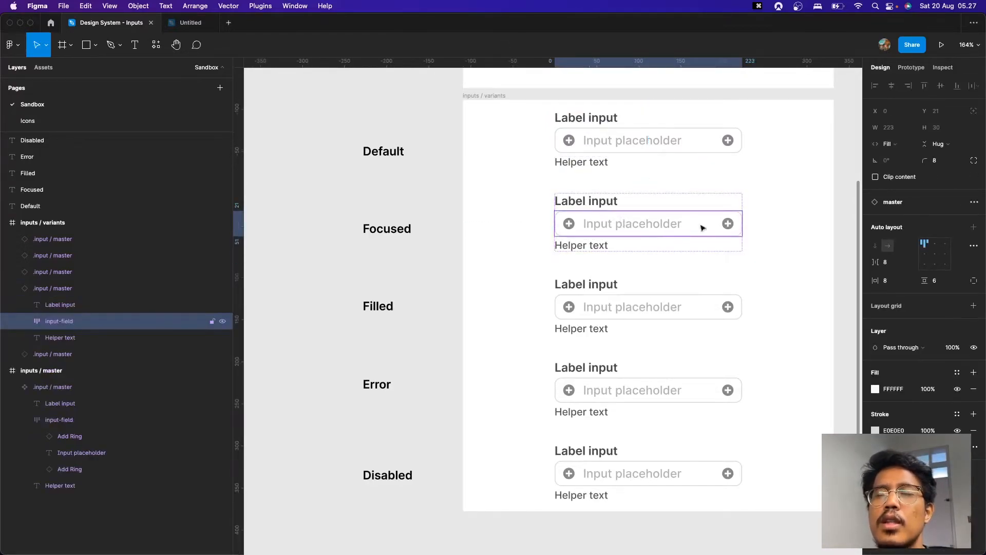
{"action": "left_click", "coordinate": [771, 218]}
{"action": "double_click", "coordinate": [670, 222]}
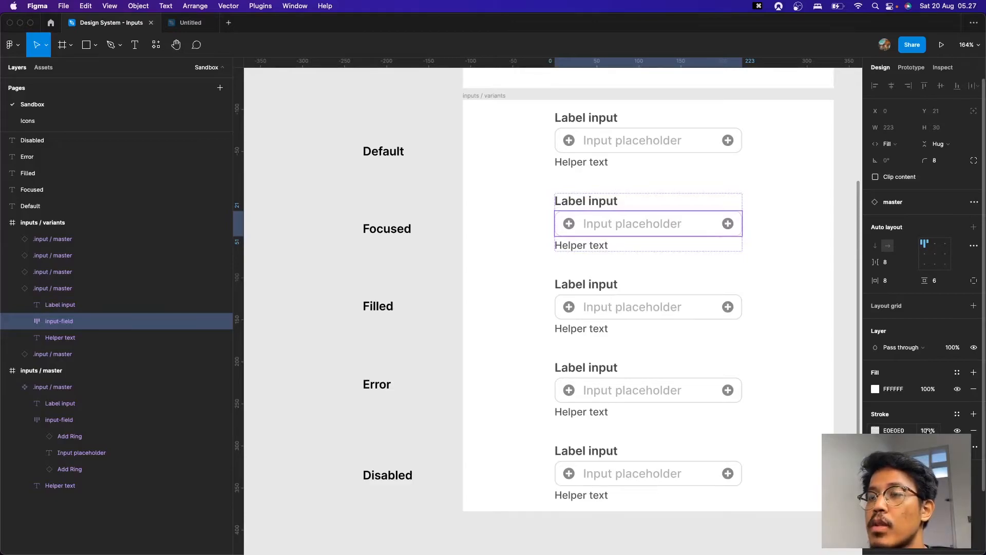
{"action": "left_click", "coordinate": [875, 430]}
{"action": "left_click", "coordinate": [834, 433]}
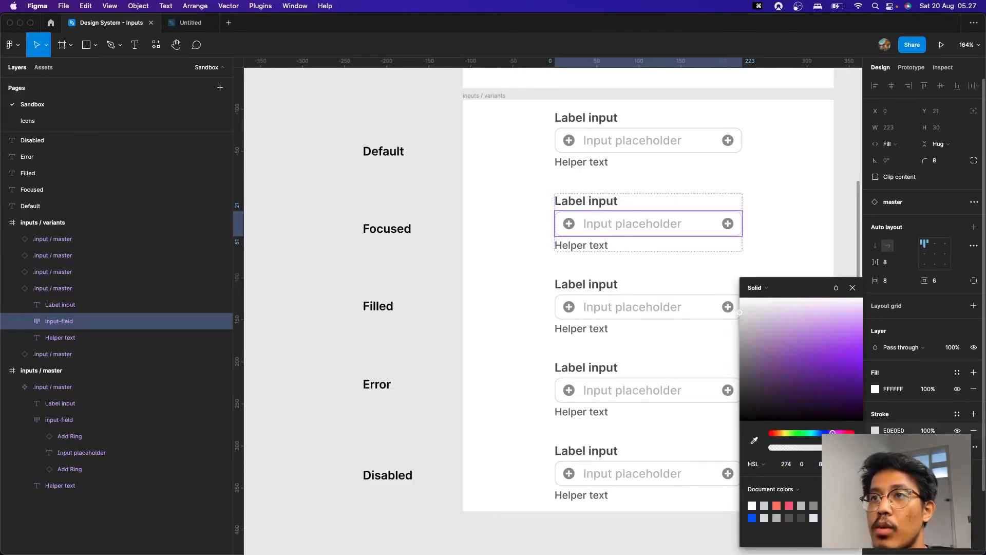
{"action": "mouse_move", "coordinate": [849, 375]}
{"action": "left_mouse_down"}
{"action": "mouse_move", "coordinate": [890, 318]}
{"action": "mouse_move", "coordinate": [897, 324]}
{"action": "left_mouse_up"}
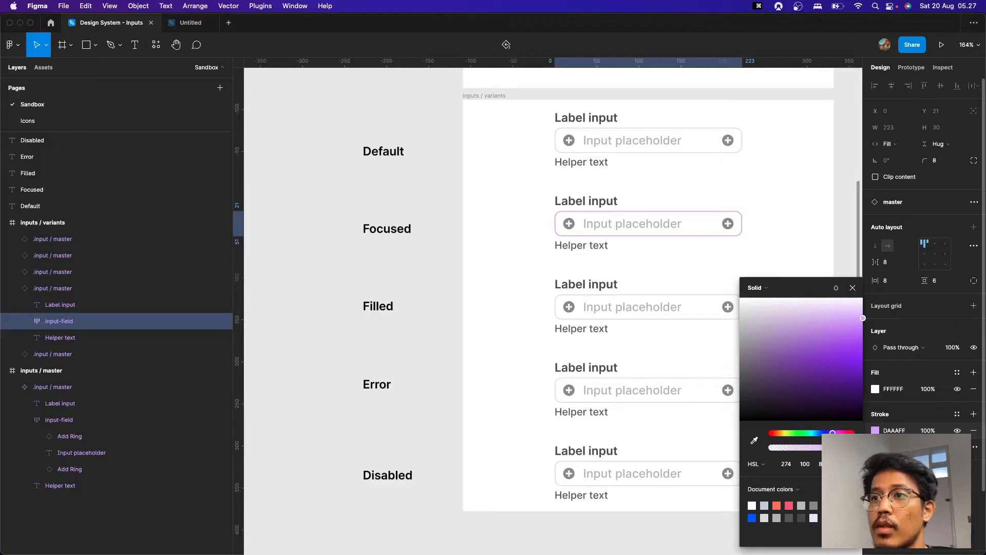
{"action": "type", "text": "2"}
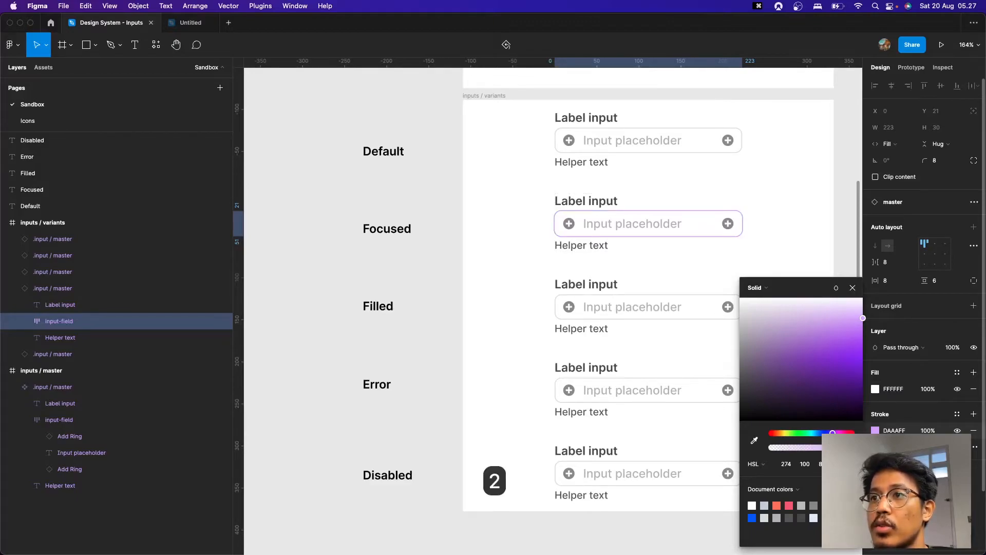
{"action": "key", "text": "Return"}
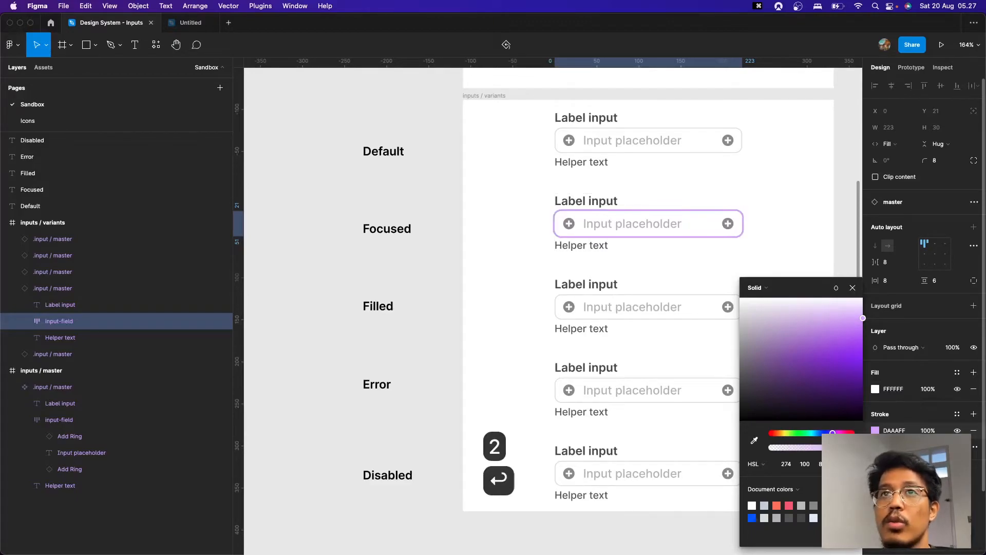
{"action": "left_click", "coordinate": [852, 288]}
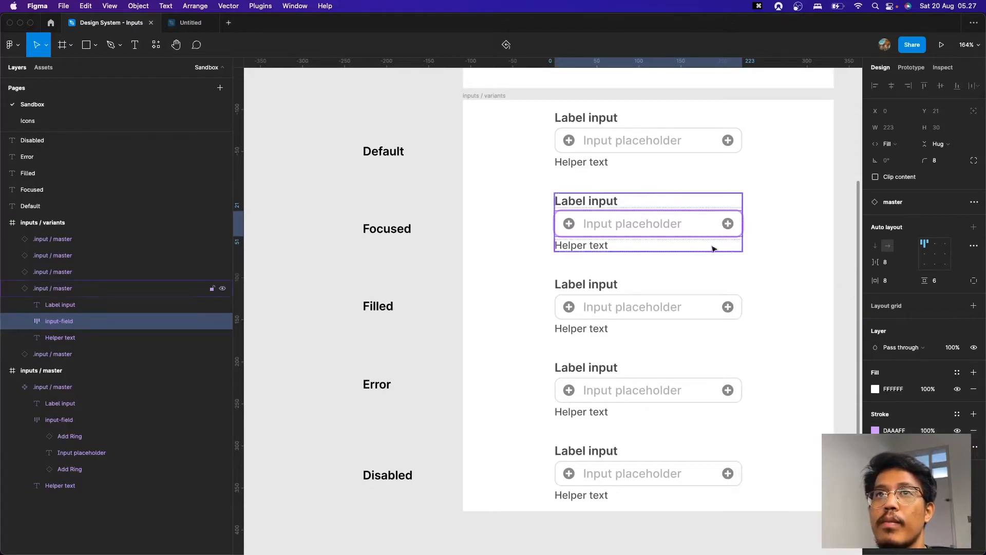
Step: Copy the Focused instance's label color 505050 and apply it as the fill of its placeholder text
{"action": "double_click", "coordinate": [653, 224]}
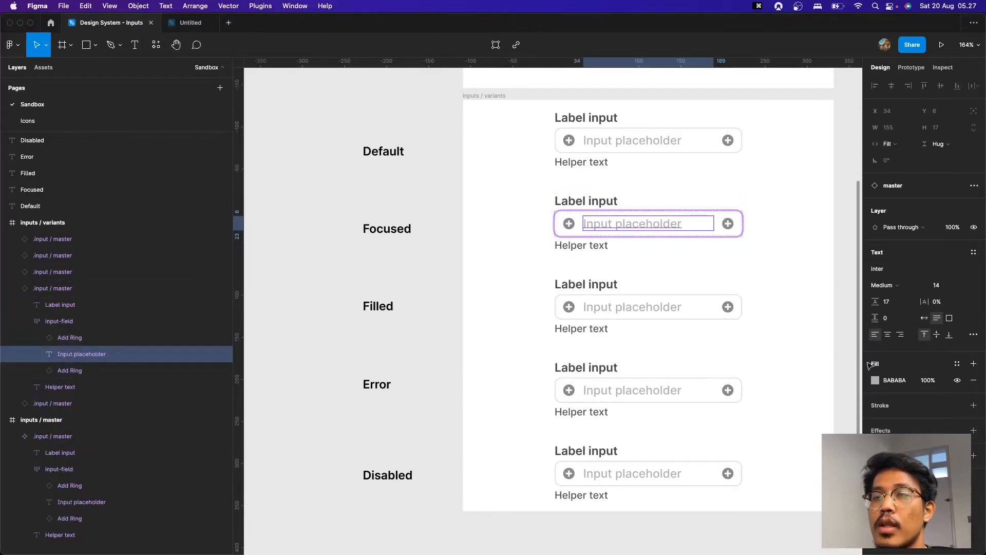
{"action": "left_click", "coordinate": [577, 199]}
{"action": "left_click", "coordinate": [894, 380]}
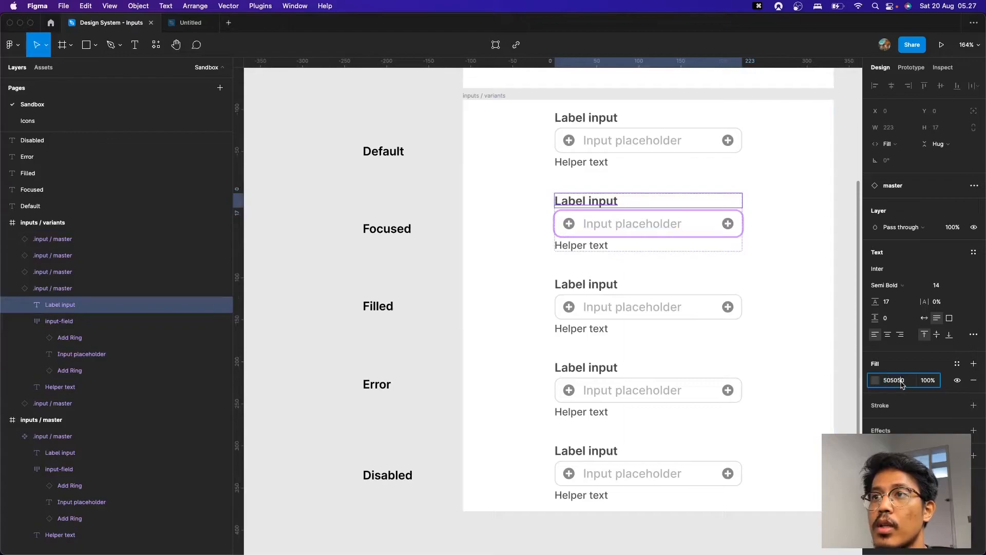
{"action": "key", "text": "super+c"}
{"action": "double_click", "coordinate": [655, 225]}
{"action": "left_click", "coordinate": [898, 381]}
{"action": "key", "text": "super+v"}
{"action": "key", "text": "super+a"}
{"action": "key", "text": "super+v"}
{"action": "key", "text": "Return"}
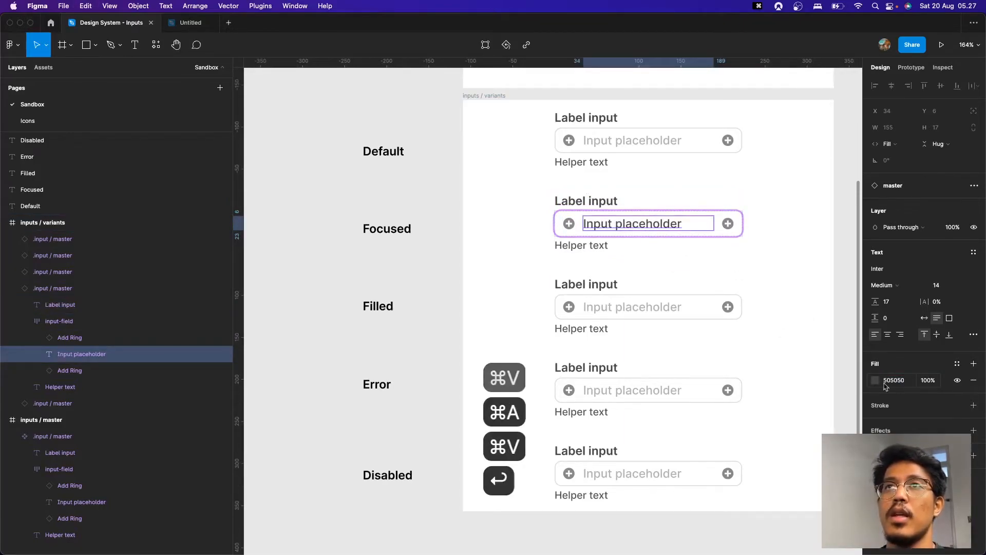
Step: Change the Focused instance's placeholder text to "Input |" to mimic a typing cursor
{"action": "double_click", "coordinate": [672, 224]}
{"action": "key", "text": "Right"}
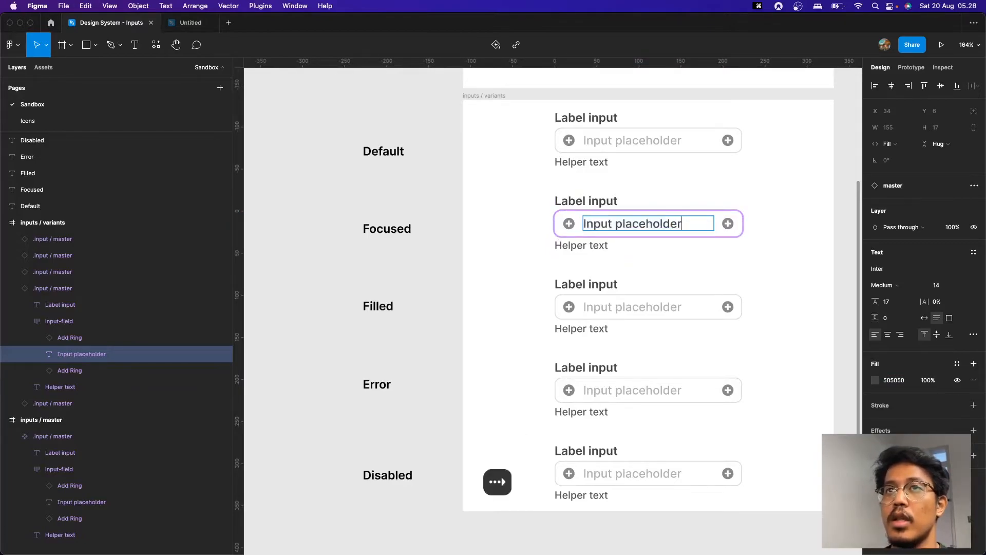
{"action": "key", "text": "alt+shift+Left"}
{"action": "key", "text": "alt+shift+Left"}
{"action": "key", "text": "shift+Right"}
{"action": "key", "text": "shift+Right"}
{"action": "key", "text": "shift+Right"}
{"action": "key", "text": "shift+Right"}
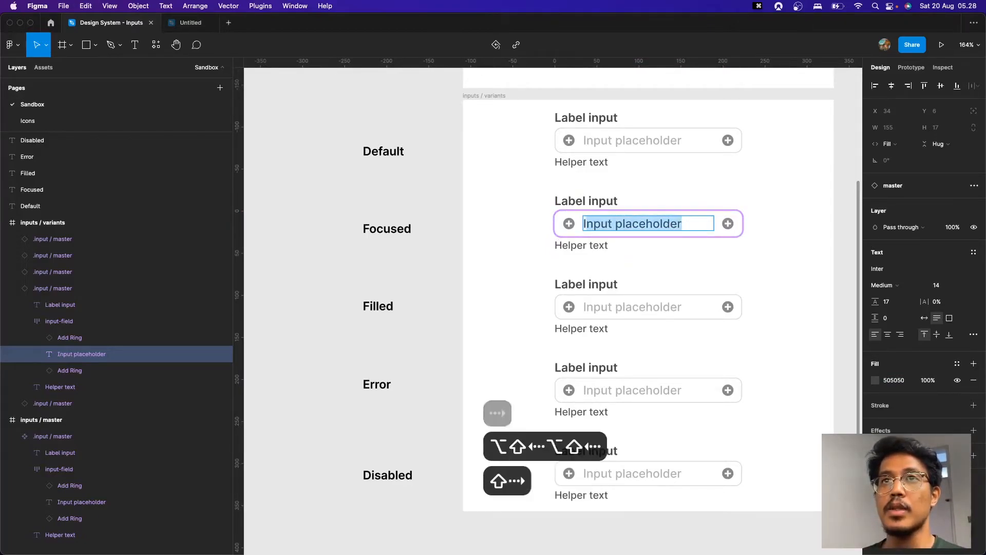
{"action": "key", "text": "BackSpace"}
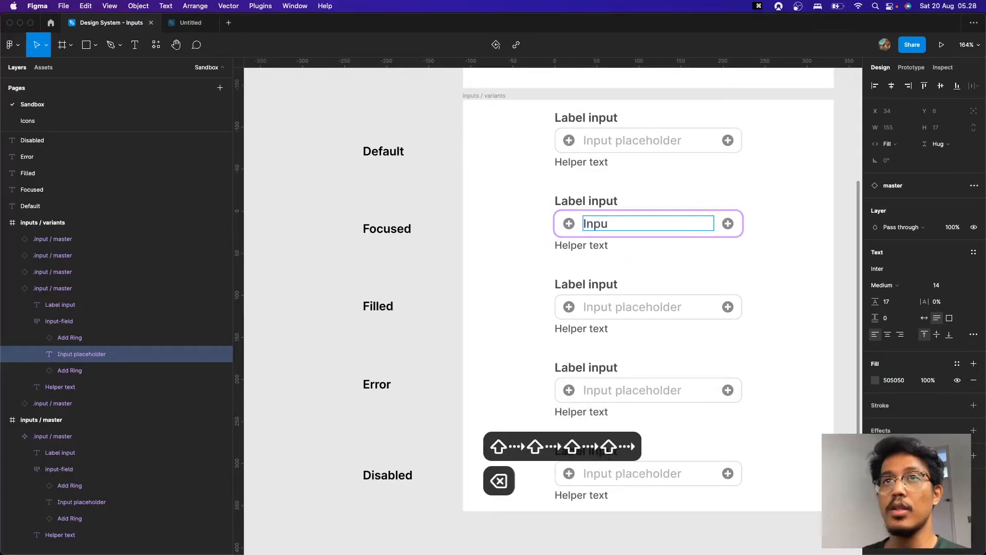
{"action": "type", "text": "|"}
{"action": "key", "text": "BackSpace"}
{"action": "key", "text": "BackSpace"}
{"action": "type", "text": "t |"}
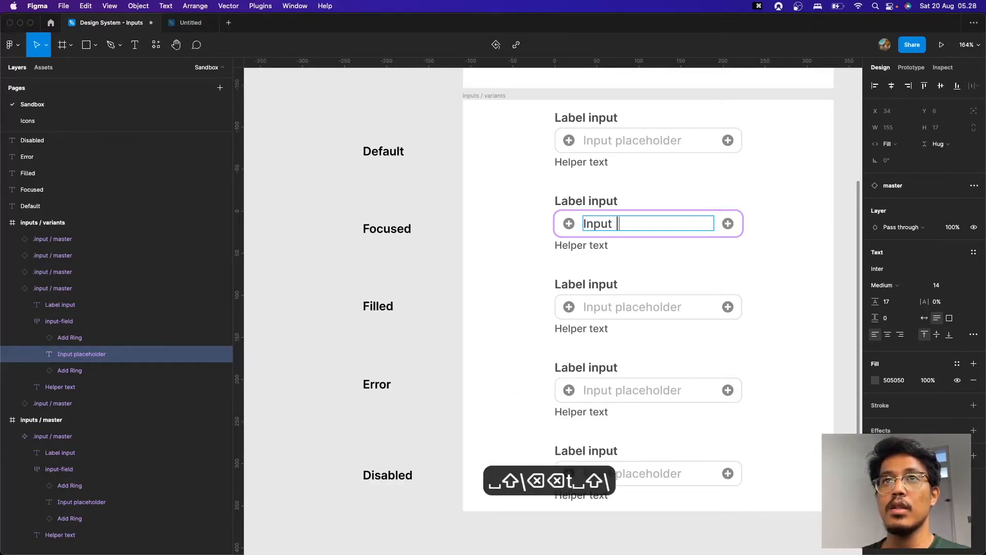
{"action": "left_click", "coordinate": [800, 254]}
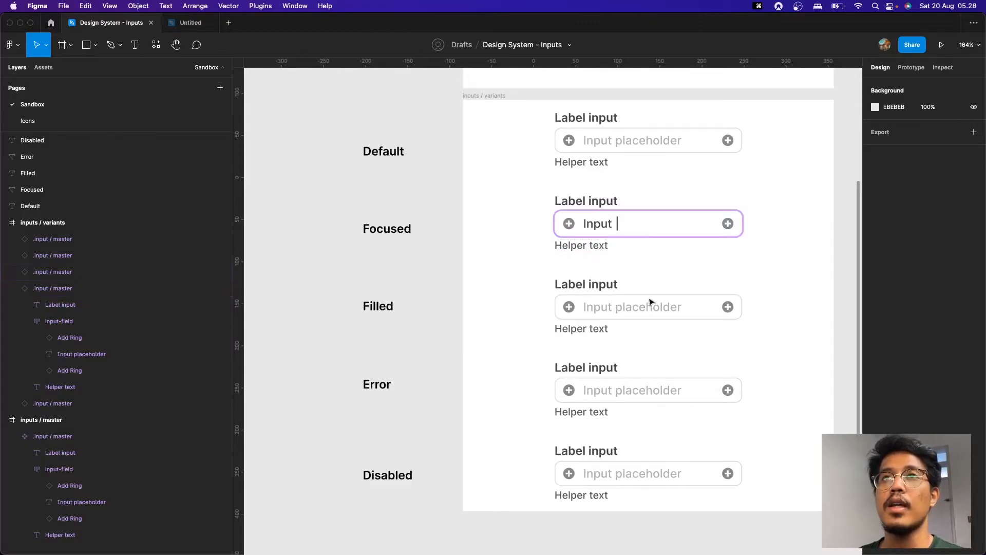
Step: Set the fill of the Filled instance's placeholder text to 505050
{"action": "key", "text": "space"}
{"action": "left_click_drag", "start_coordinate": [780, 320], "coordinate": [779, 288]}
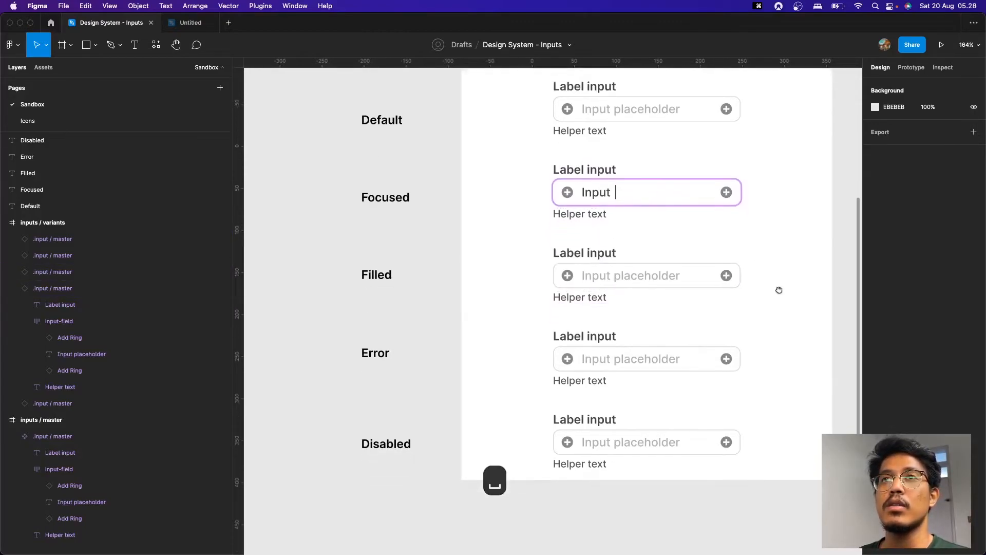
{"action": "left_click", "coordinate": [690, 288]}
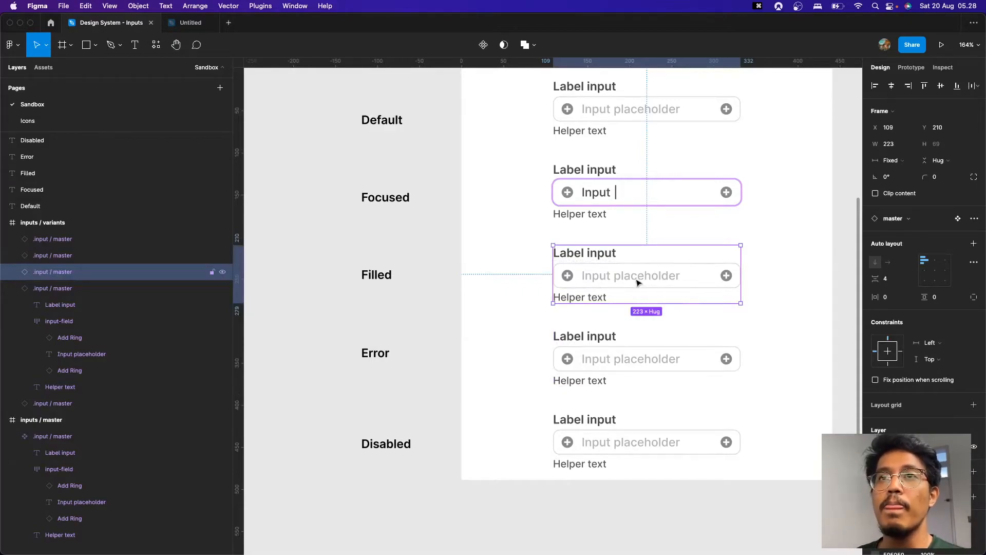
{"action": "double_click", "coordinate": [638, 280]}
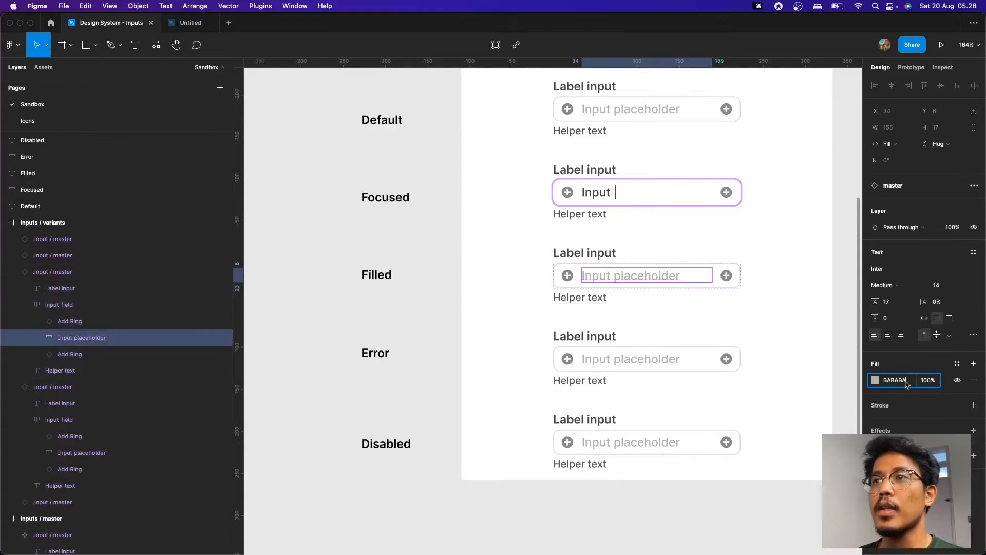
{"action": "key", "text": "super+v"}
{"action": "key", "text": "Return"}
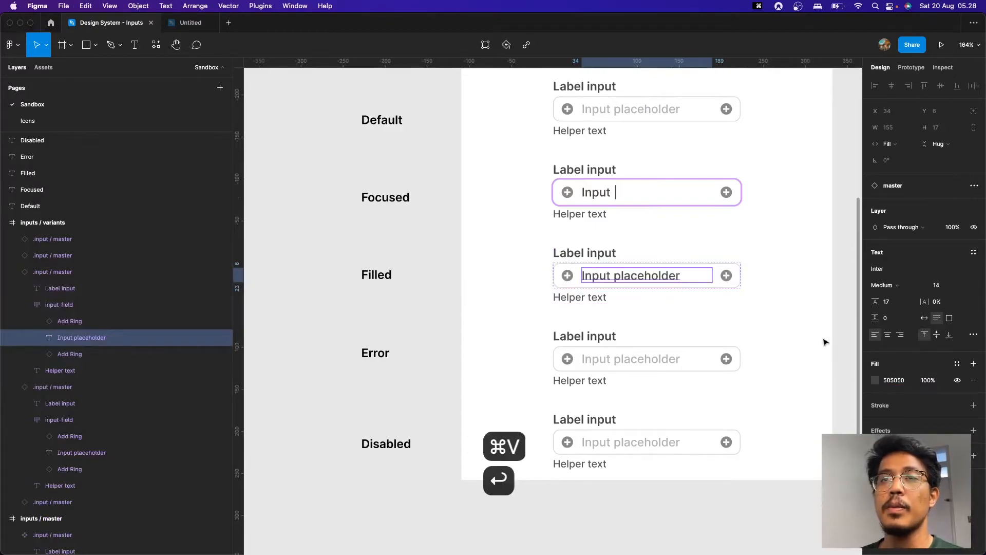
Step: Change the Filled instance's placeholder wording to "Input filled"
{"action": "double_click", "coordinate": [636, 275]}
{"action": "double_click", "coordinate": [644, 276]}
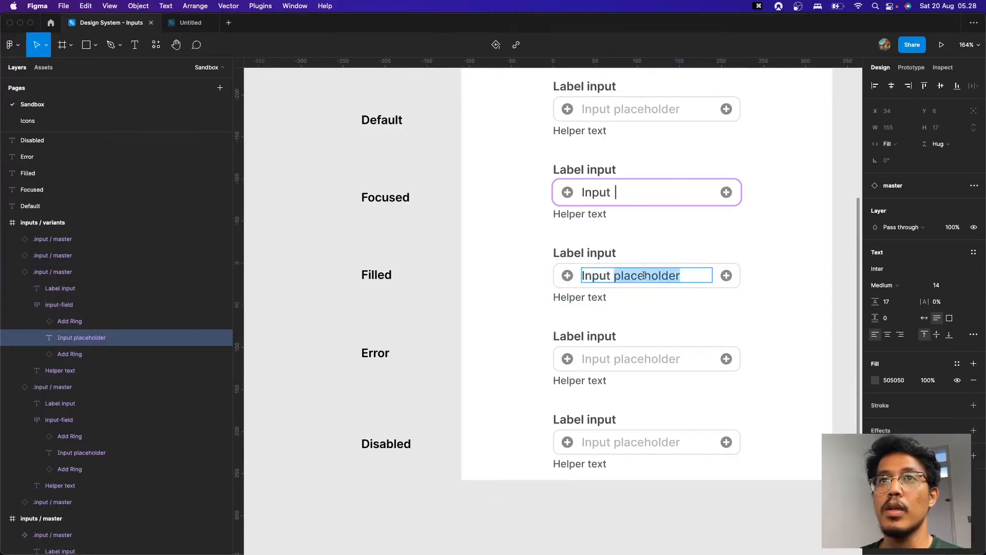
{"action": "type", "text": "filled"}
{"action": "key", "text": "Escape"}
{"action": "key", "text": "Escape"}
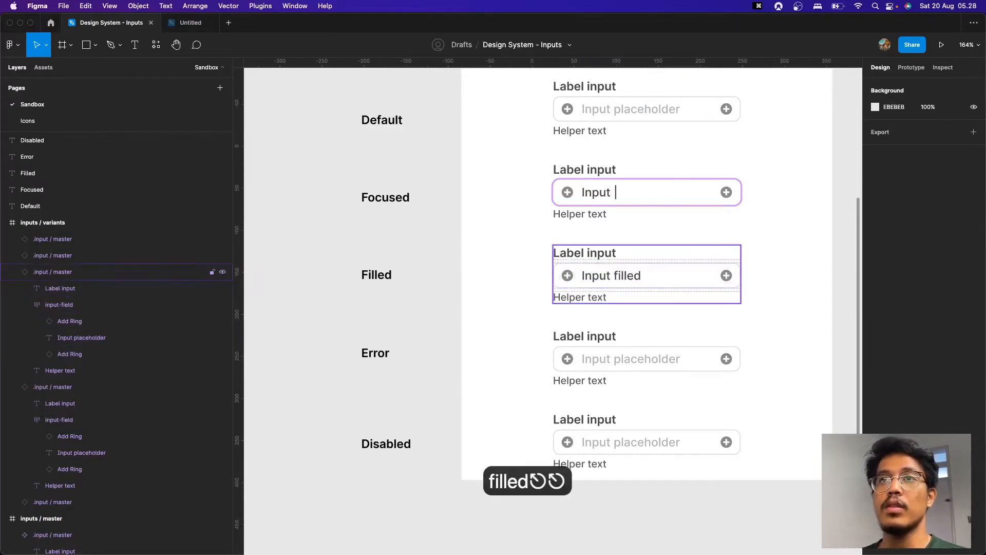
Step: Set the stroke color of the Error instance's input field to red FF0B0B
{"action": "left_click", "coordinate": [727, 337]}
{"action": "left_click", "coordinate": [790, 366]}
{"action": "key", "text": "space"}
{"action": "left_click_drag", "start_coordinate": [772, 388], "coordinate": [770, 375]}
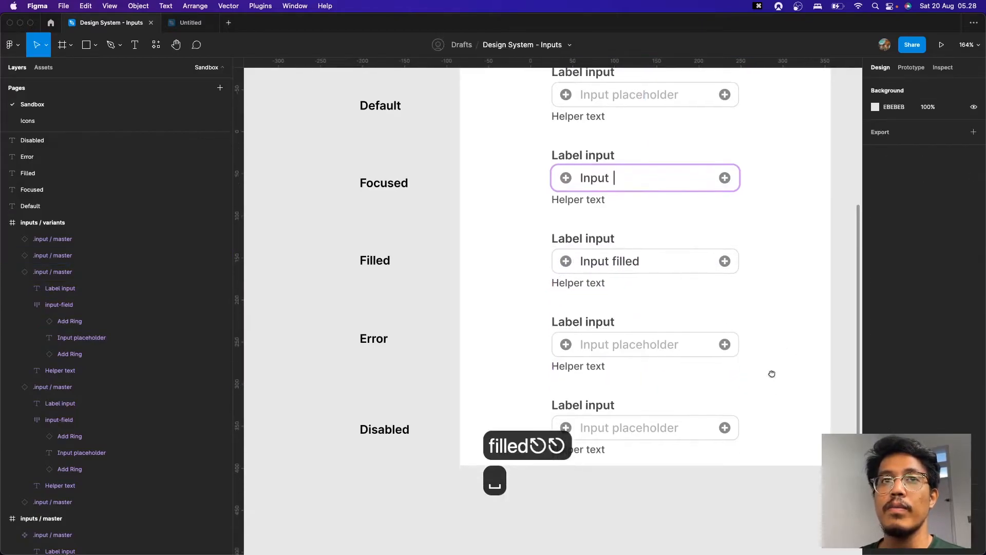
{"action": "double_click", "coordinate": [675, 355]}
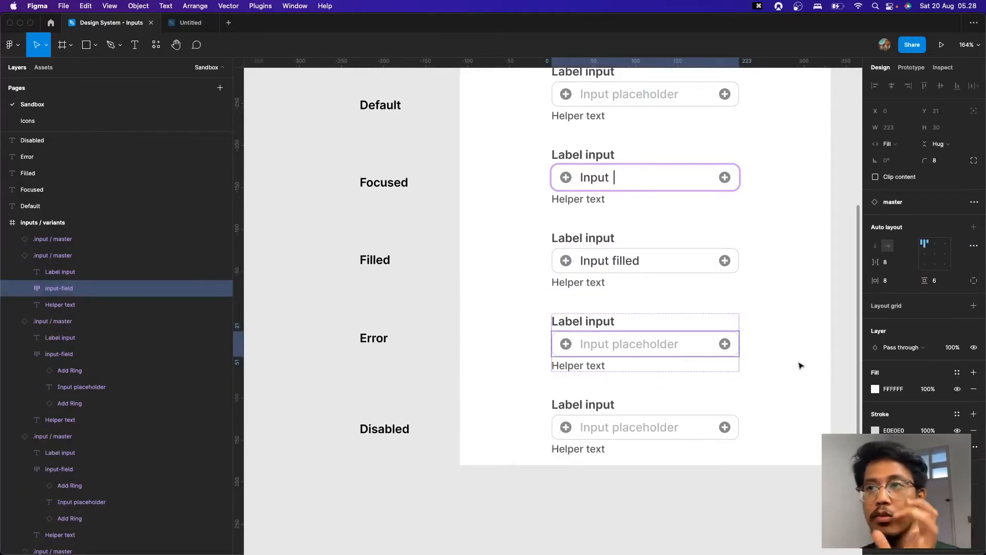
{"action": "left_click", "coordinate": [875, 431]}
{"action": "mouse_move", "coordinate": [832, 360]}
{"action": "left_mouse_down"}
{"action": "mouse_move", "coordinate": [884, 371]}
{"action": "mouse_move", "coordinate": [891, 362]}
{"action": "left_mouse_up"}
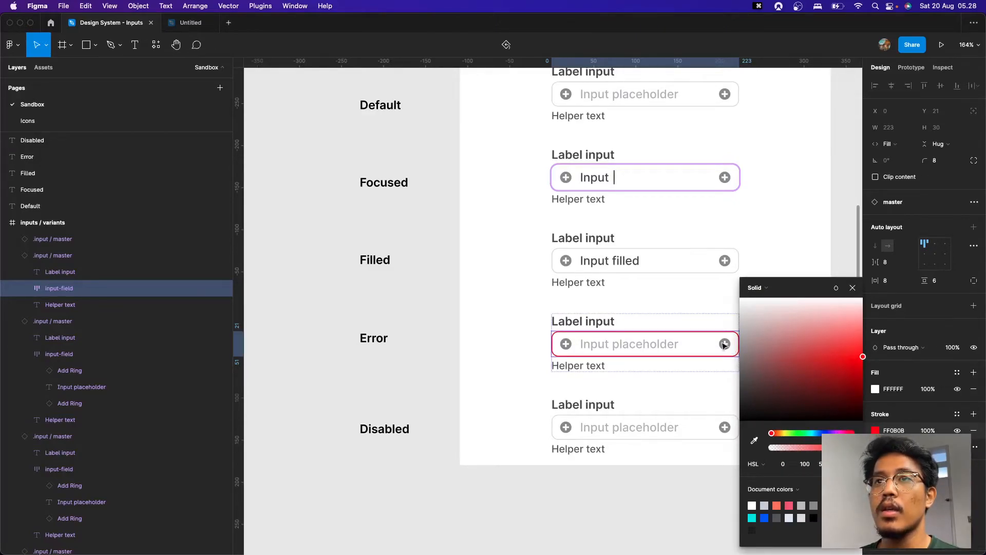
Step: Copy the Error field's stroke color FF0B0B and apply it to both of its Add Ring icons
{"action": "left_click", "coordinate": [724, 345]}
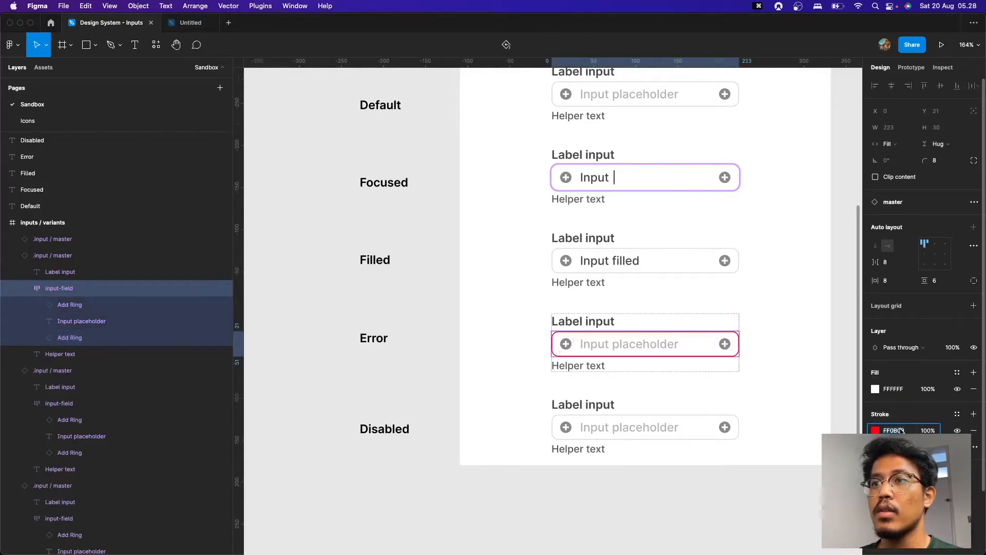
{"action": "key", "text": "super+c"}
{"action": "left_click", "coordinate": [724, 343]}
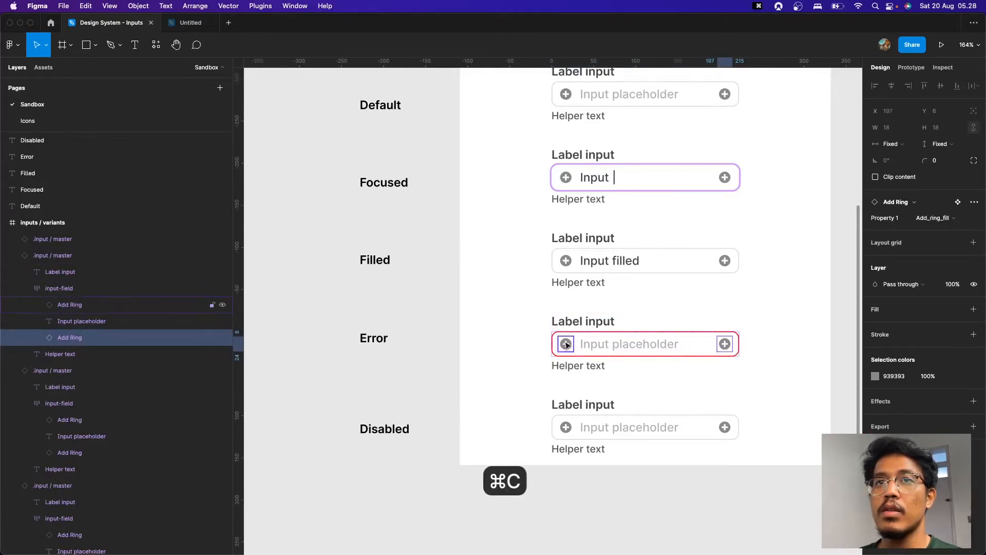
{"action": "left_click", "coordinate": [566, 344], "text": "shift"}
{"action": "left_click", "coordinate": [898, 380]}
{"action": "key", "text": "super+v"}
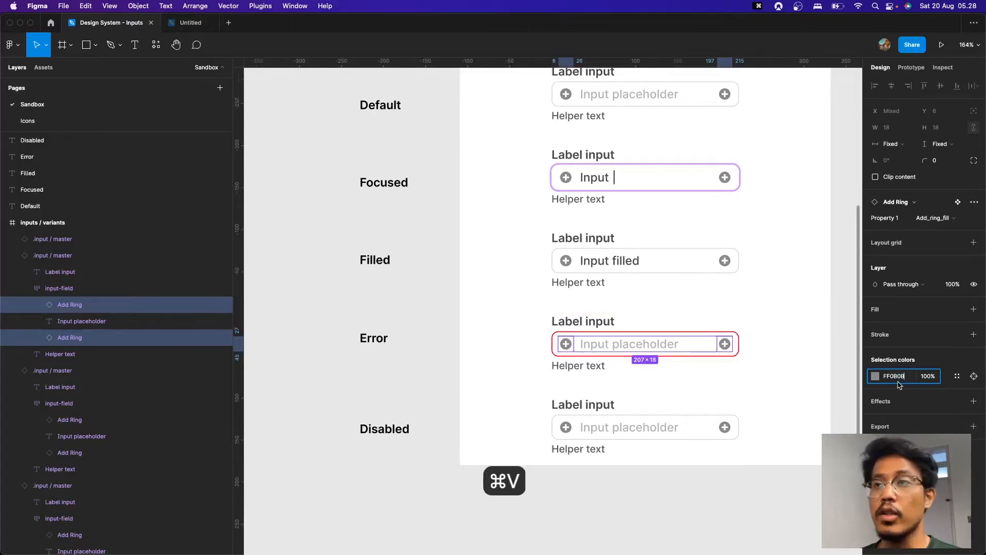
{"action": "key", "text": "Return"}
Step: Set the fill of the Error instance's helper text to the same red, FF0B0B
{"action": "left_click", "coordinate": [588, 368]}
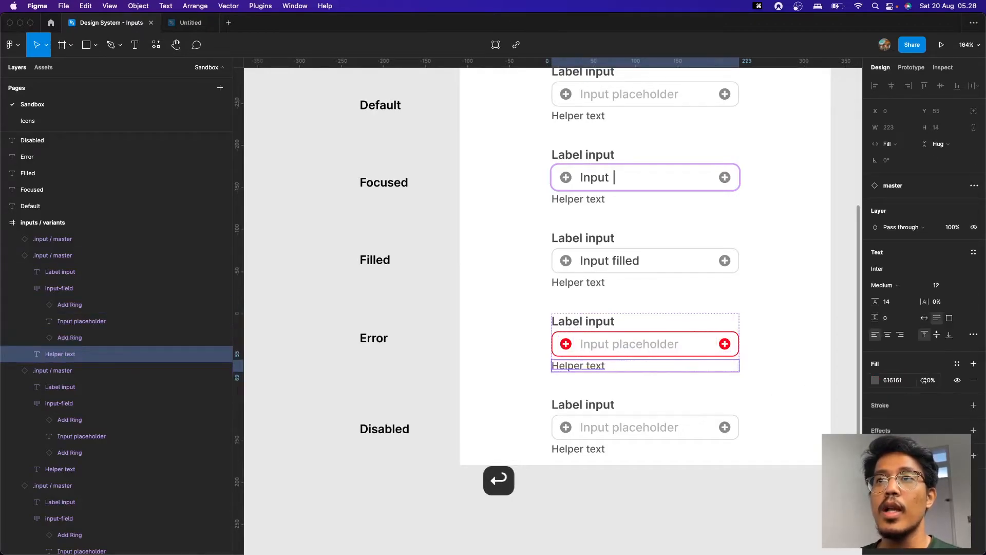
{"action": "left_click", "coordinate": [912, 382]}
{"action": "key", "text": "super+v"}
{"action": "key", "text": "Return"}
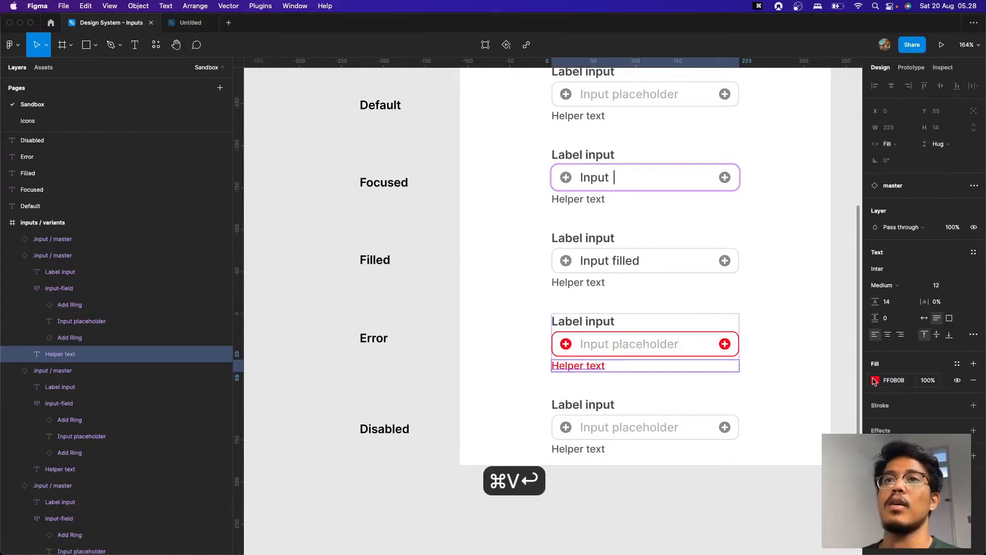
{"action": "left_click", "coordinate": [765, 368]}
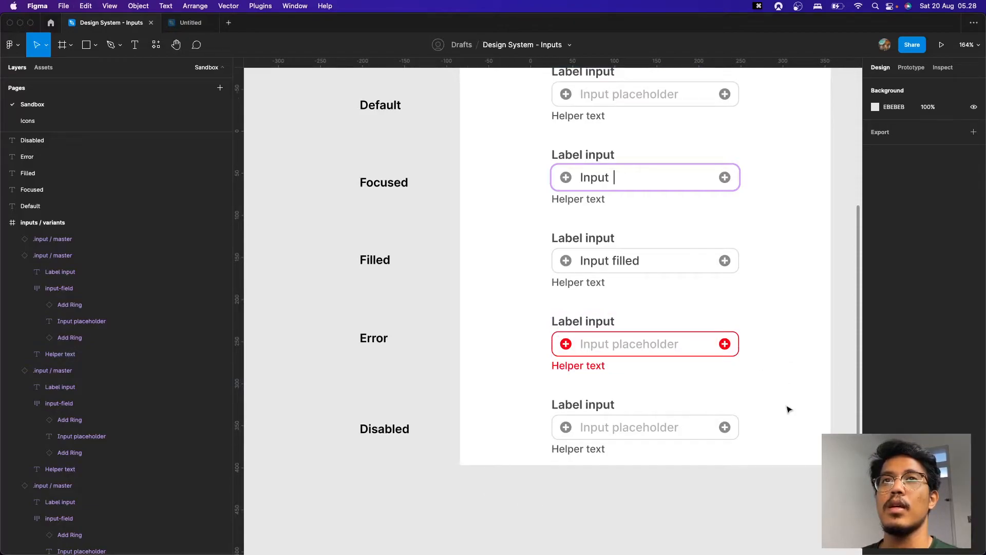
Step: Set the layer opacity of the Disabled instance's input field and helper text to 45%
{"action": "left_click", "coordinate": [705, 444]}
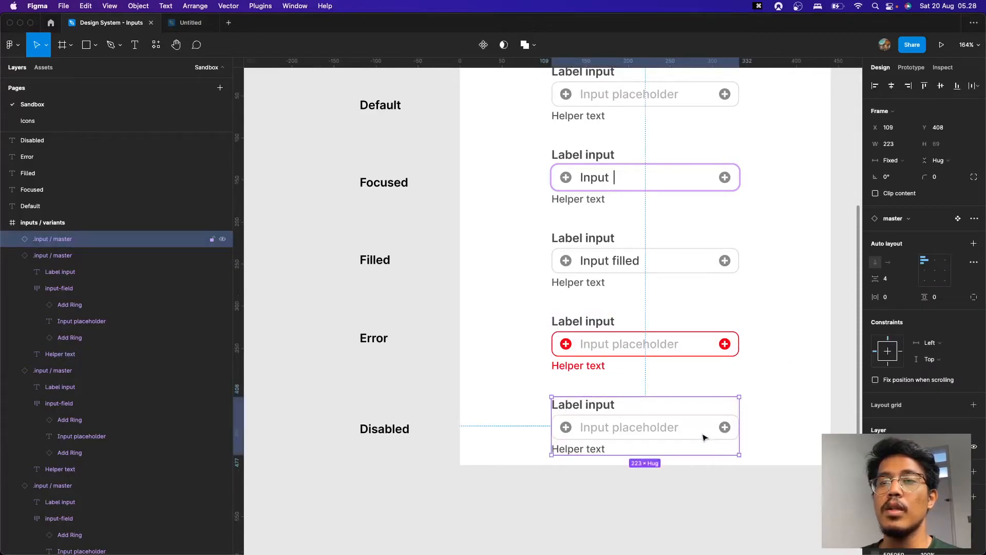
{"action": "double_click", "coordinate": [703, 435]}
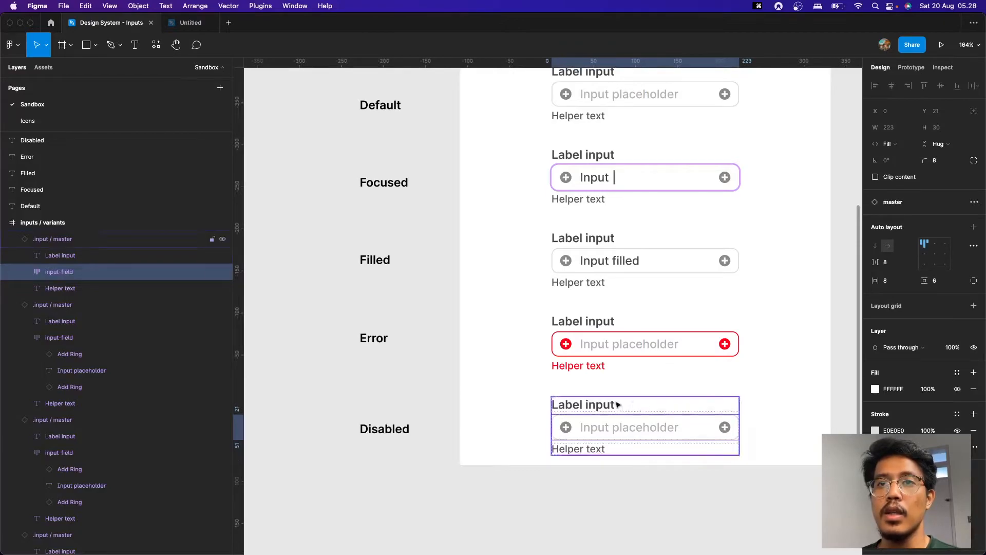
{"action": "left_click", "coordinate": [770, 427]}
{"action": "double_click", "coordinate": [693, 429]}
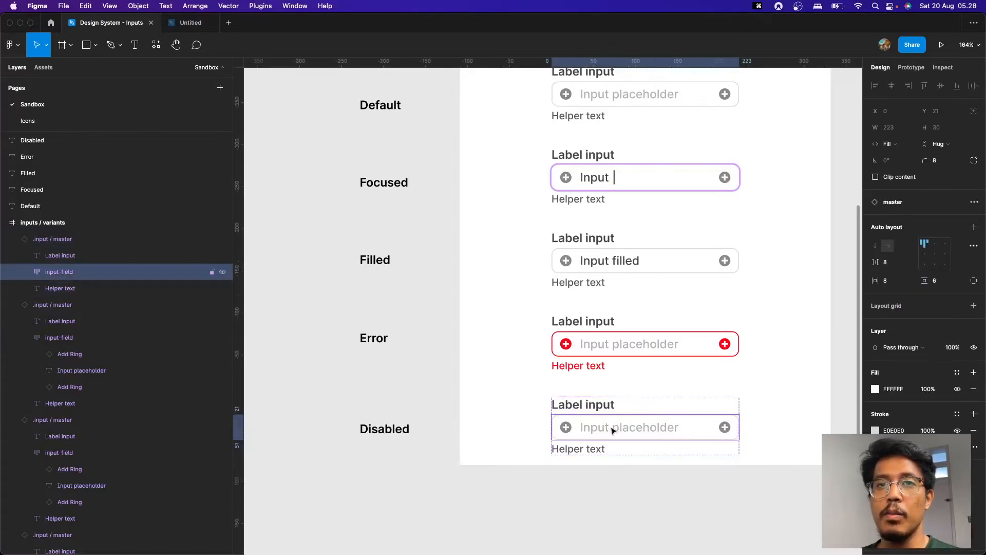
{"action": "left_click", "coordinate": [578, 448], "text": "shift"}
{"action": "left_click", "coordinate": [952, 244]}
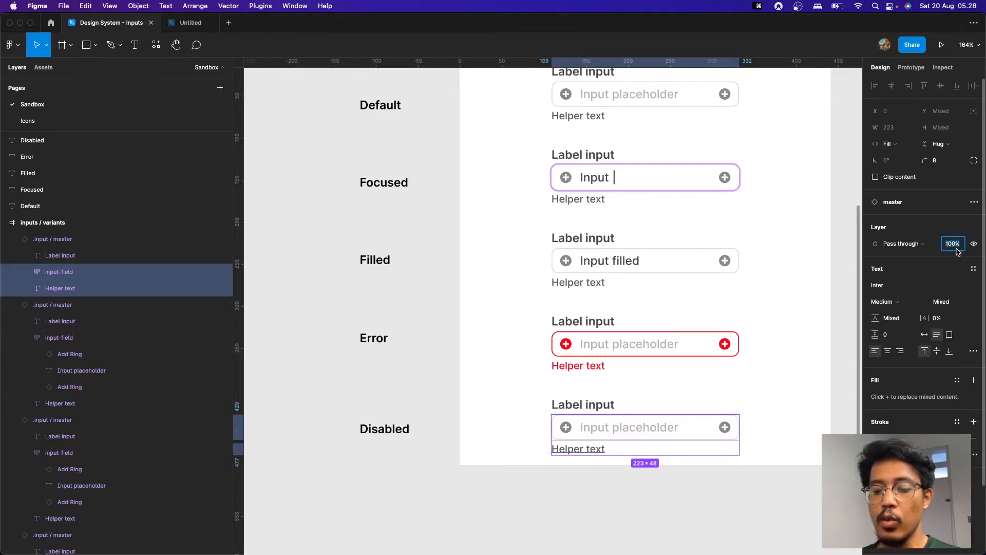
{"action": "type", "text": "35"}
{"action": "key", "text": "Return"}
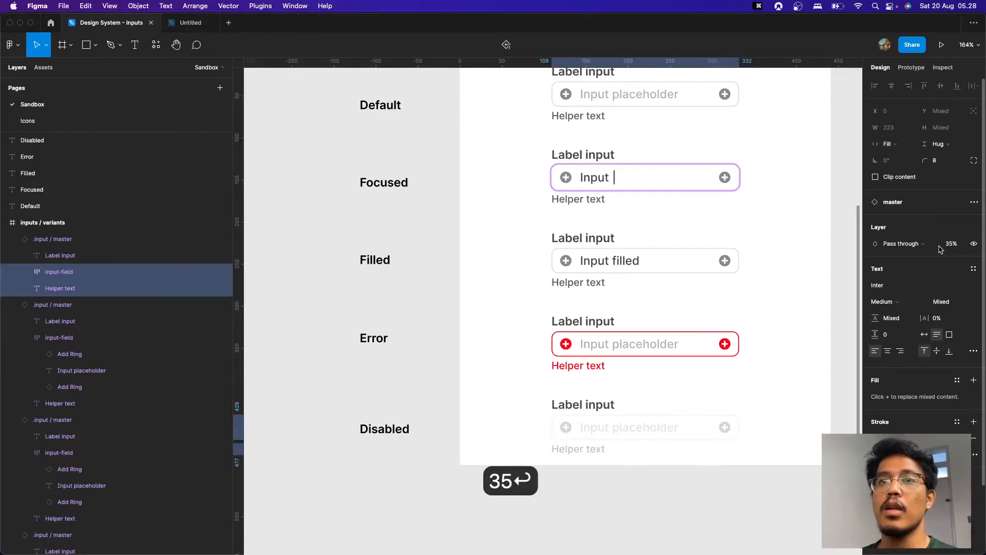
{"action": "type", "text": "45"}
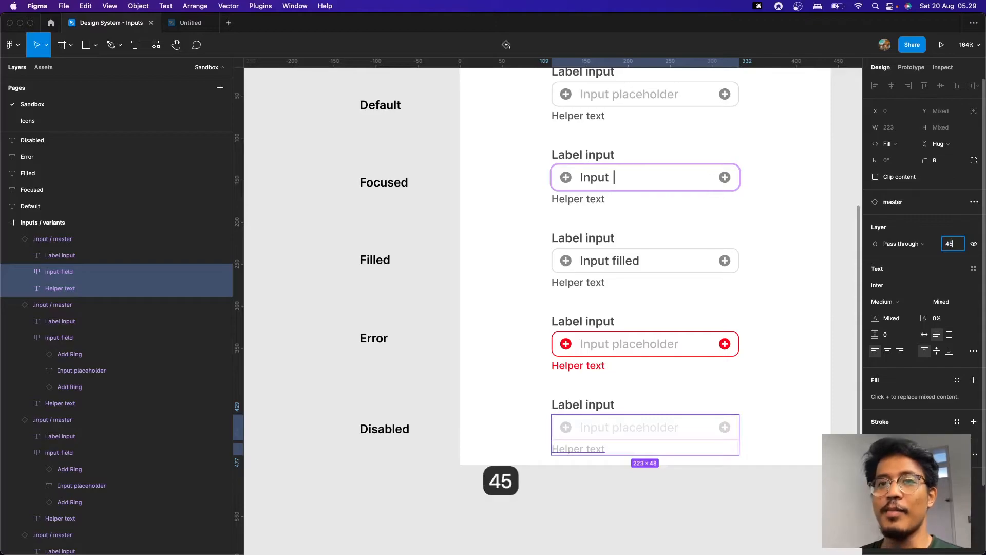
{"action": "key", "text": "Return"}
{"action": "left_click", "coordinate": [781, 374]}
Step: Examine the master input component and compare it with the Default, Focused, Filled, Error and Disabled instances
{"action": "key", "text": "space"}
{"action": "mouse_move", "coordinate": [781, 374]}
{"action": "left_mouse_down"}
{"action": "mouse_move", "coordinate": [774, 349]}
{"action": "mouse_move", "coordinate": [778, 357]}
{"action": "left_mouse_up"}
{"action": "scroll", "coordinate": [777, 357], "scroll_direction": "down", "scroll_amount": 3}
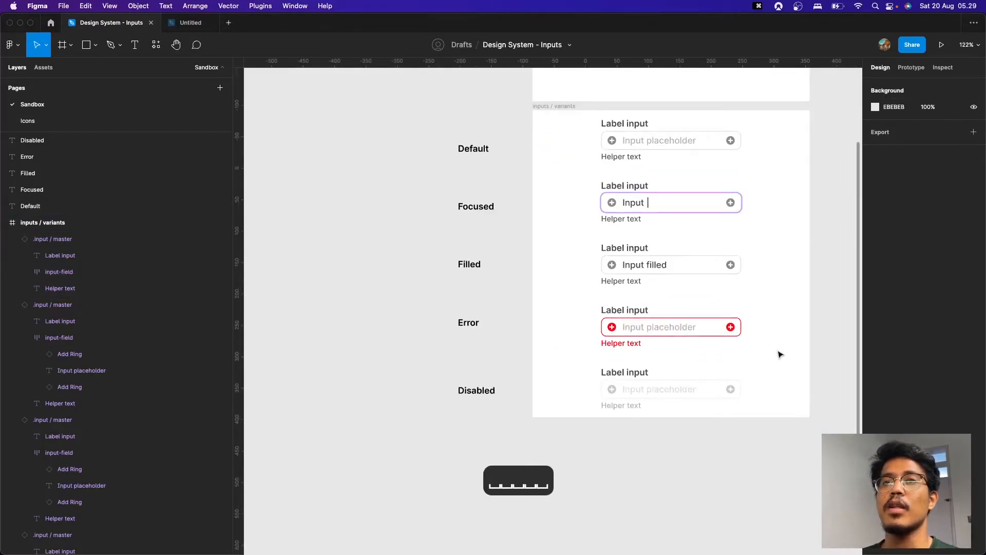
{"action": "scroll", "coordinate": [781, 298], "scroll_direction": "up", "scroll_amount": 3}
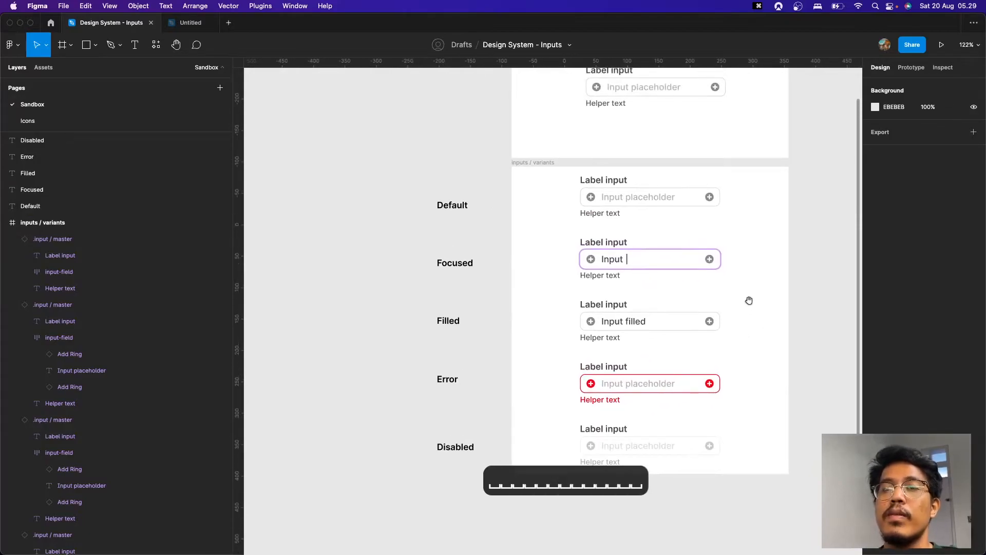
{"action": "scroll", "coordinate": [749, 301], "scroll_direction": "up", "scroll_amount": 3}
{"action": "mouse_move", "coordinate": [795, 276]}
{"action": "left_mouse_down"}
{"action": "mouse_move", "coordinate": [783, 246]}
{"action": "mouse_move", "coordinate": [780, 268]}
{"action": "left_mouse_up"}
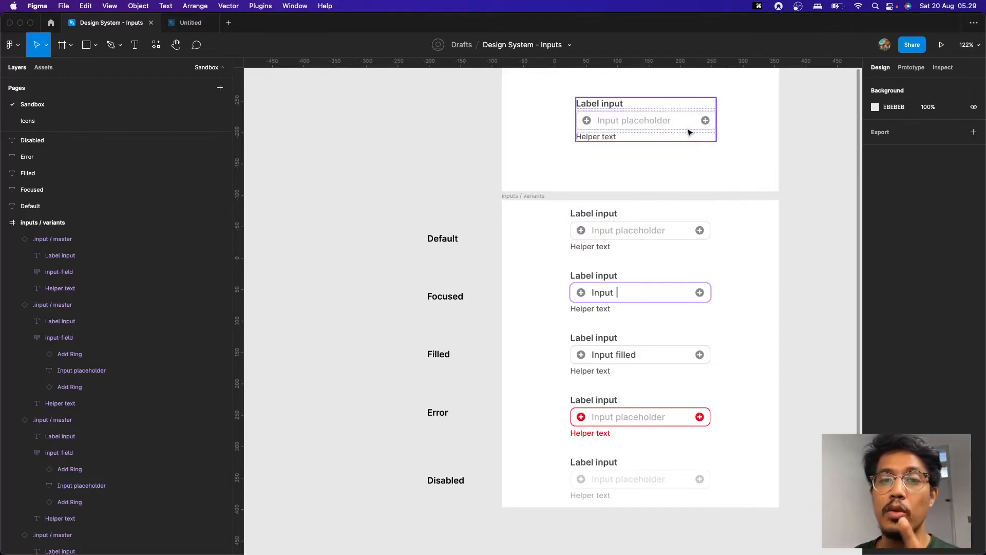
{"action": "left_click_drag", "start_coordinate": [689, 132], "coordinate": [692, 249]}
{"action": "scroll", "coordinate": [692, 248], "scroll_direction": "up", "scroll_amount": 3}
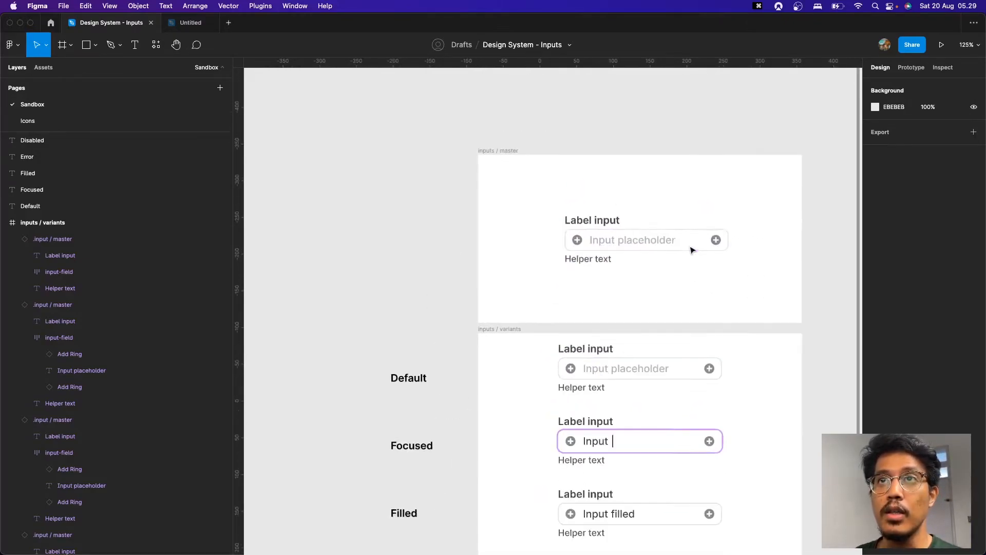
{"action": "scroll", "coordinate": [689, 247], "scroll_direction": "down", "scroll_amount": 3}
{"action": "scroll", "coordinate": [689, 247], "scroll_direction": "up", "scroll_amount": 5}
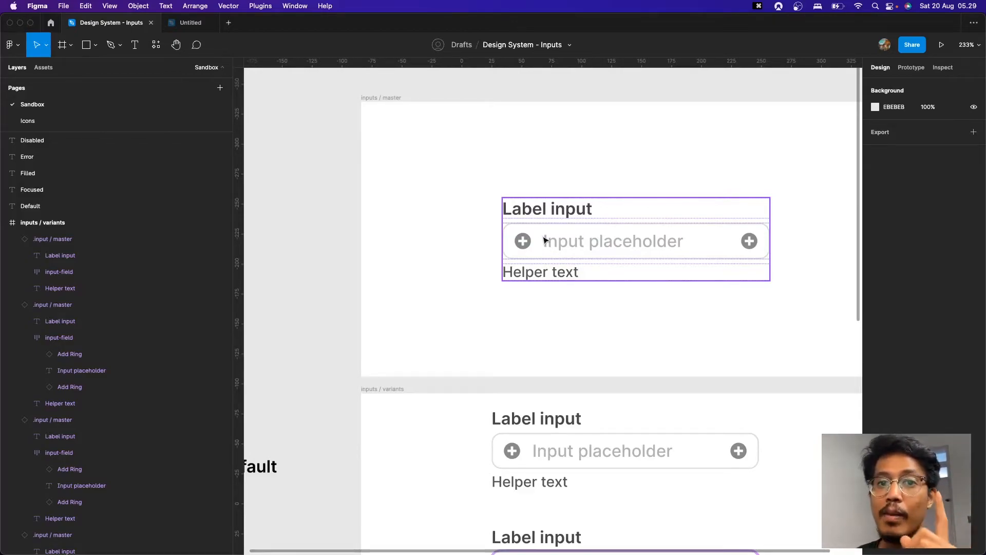
{"action": "left_click", "coordinate": [596, 327]}
{"action": "scroll", "coordinate": [600, 323], "scroll_direction": "down", "scroll_amount": 2}
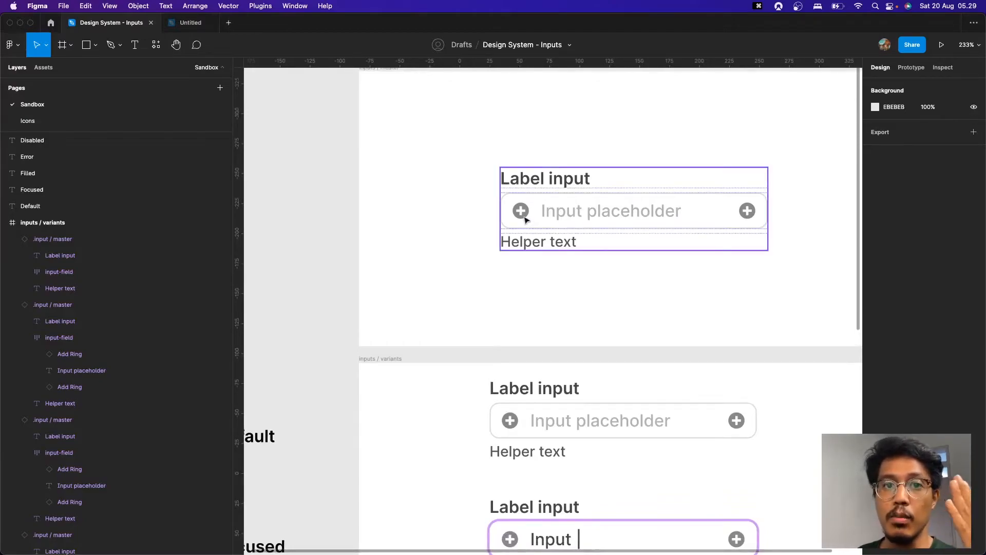
{"action": "scroll", "coordinate": [541, 319], "scroll_direction": "down", "scroll_amount": 8}
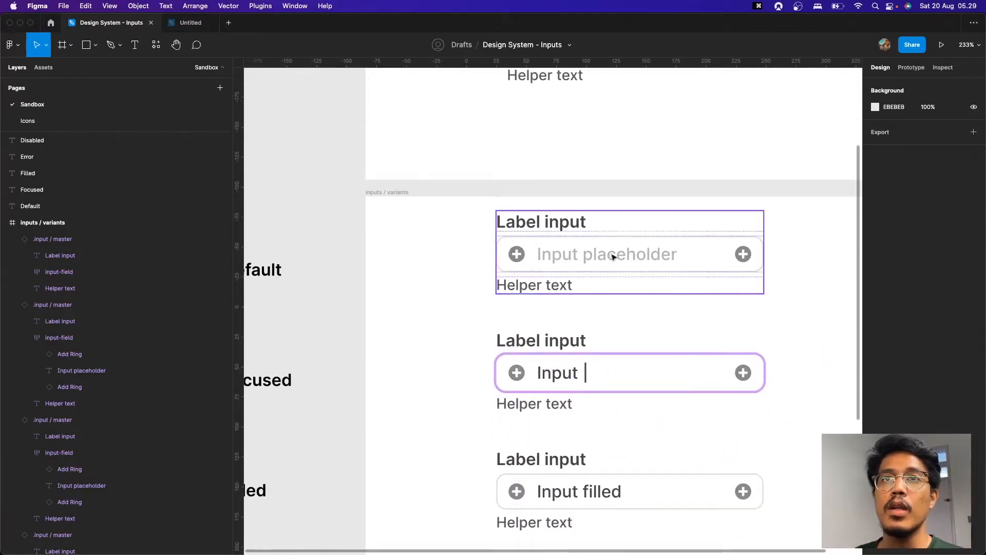
{"action": "scroll", "coordinate": [539, 288], "scroll_direction": "down", "scroll_amount": 5}
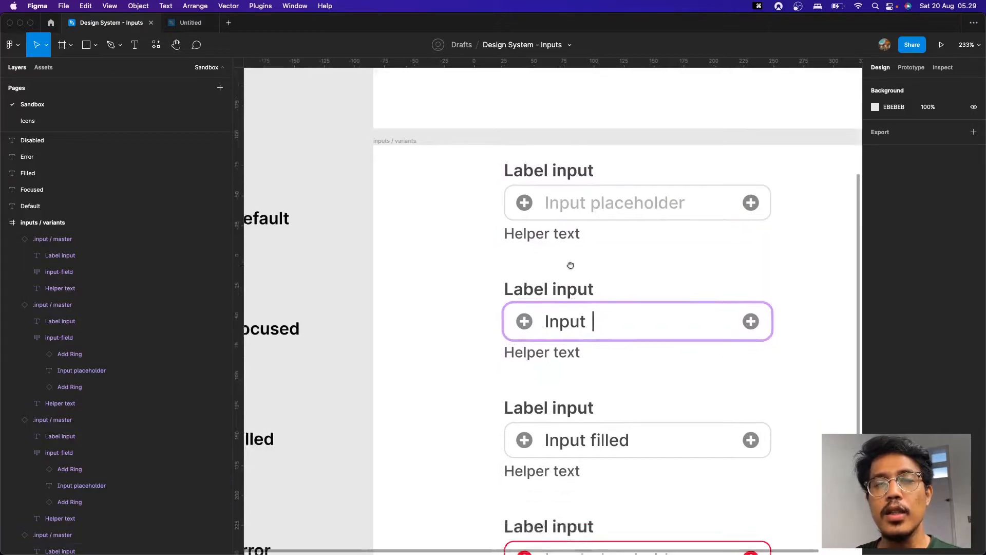
{"action": "scroll", "coordinate": [572, 447], "scroll_direction": "down", "scroll_amount": 8}
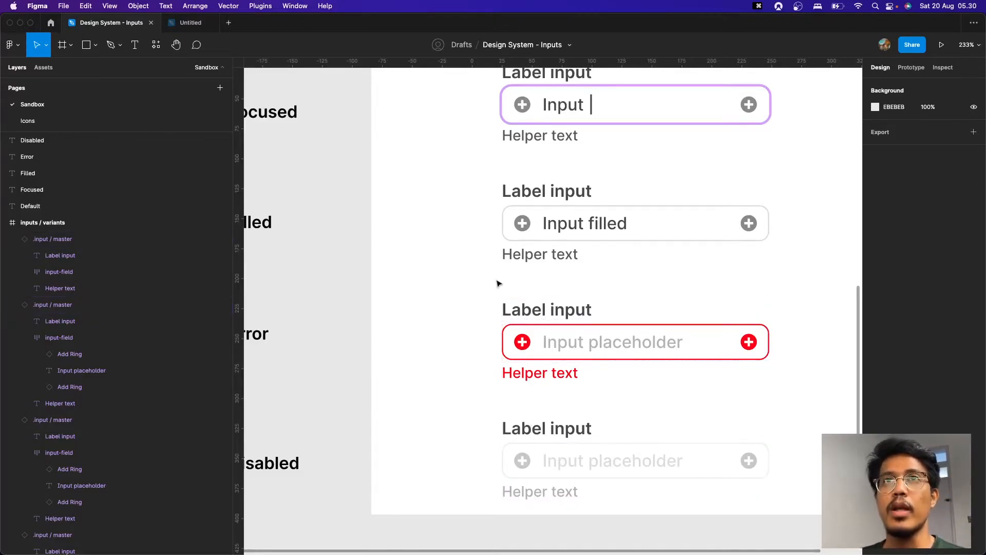
{"action": "scroll", "coordinate": [501, 284], "scroll_direction": "up", "scroll_amount": 5}
{"action": "scroll", "coordinate": [477, 367], "scroll_direction": "up", "scroll_amount": 8}
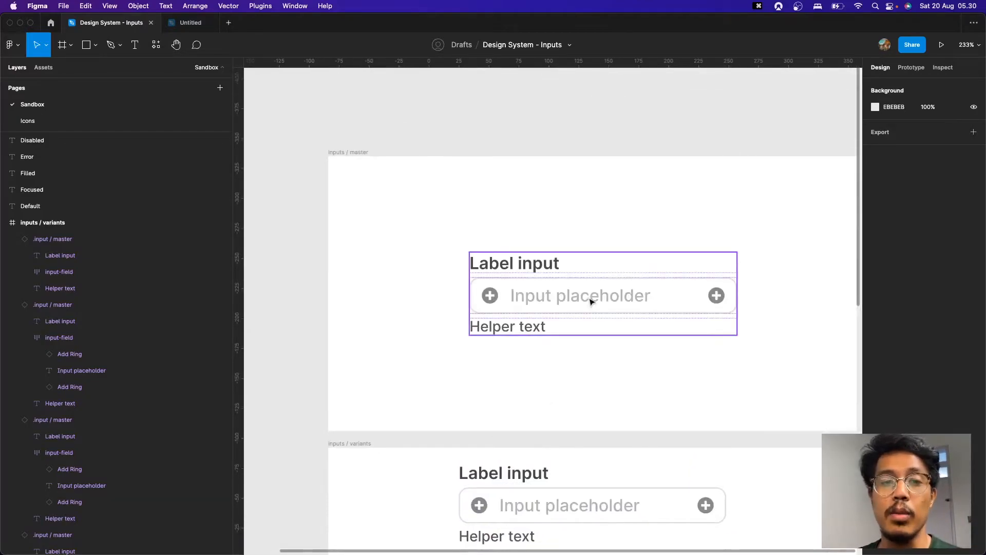
Step: Create a visibility property named icon-left, with value True, for the left Add Ring icon in the master component
{"action": "left_click", "coordinate": [492, 300]}
{"action": "left_click", "coordinate": [491, 299]}
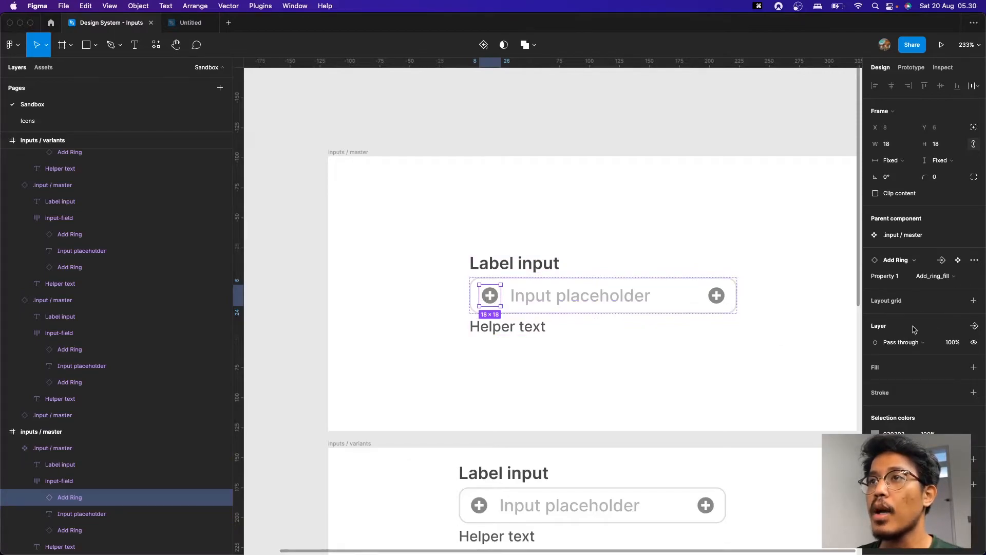
{"action": "left_click", "coordinate": [975, 327]}
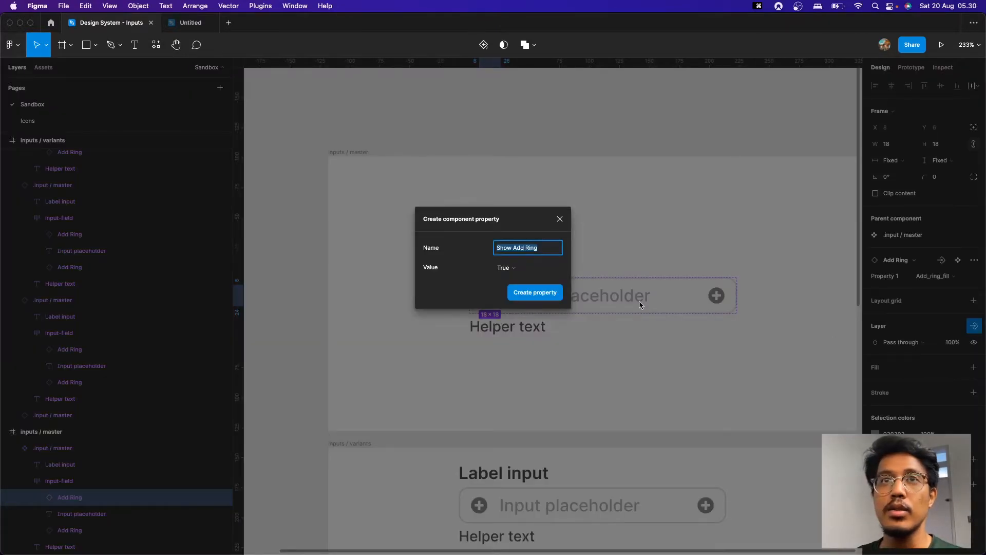
{"action": "type", "text": "icon"}
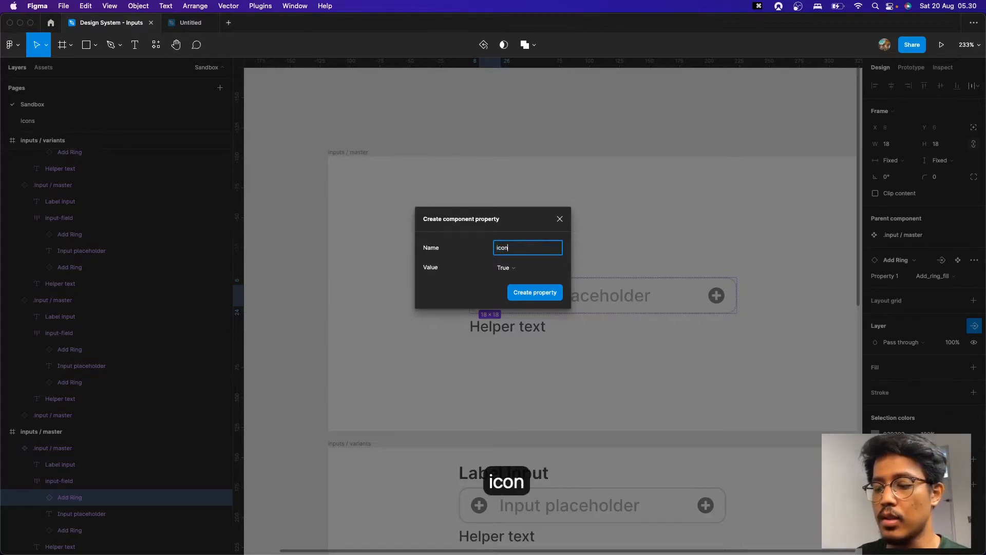
{"action": "type", "text": "-lift"}
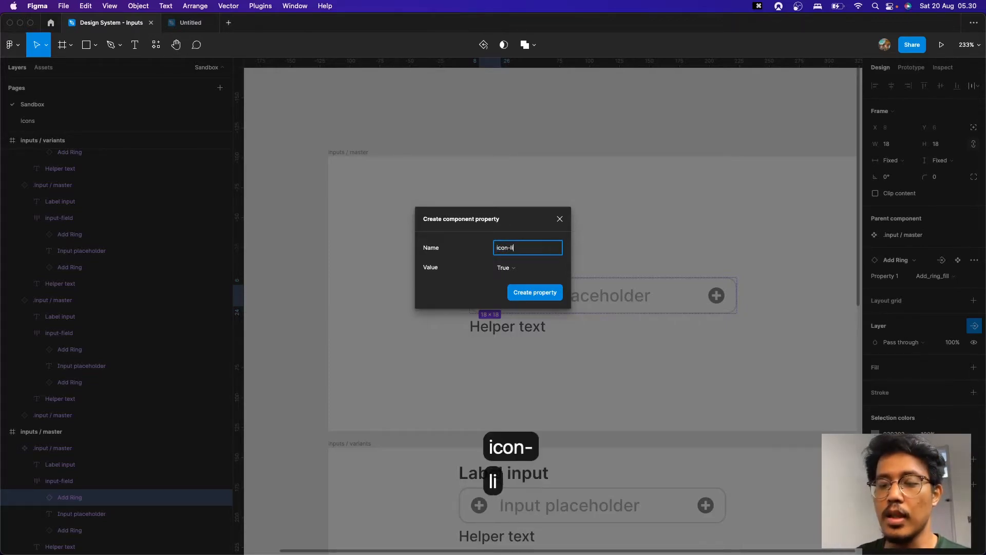
{"action": "key", "text": "BackSpace"}
{"action": "type", "text": "t"}
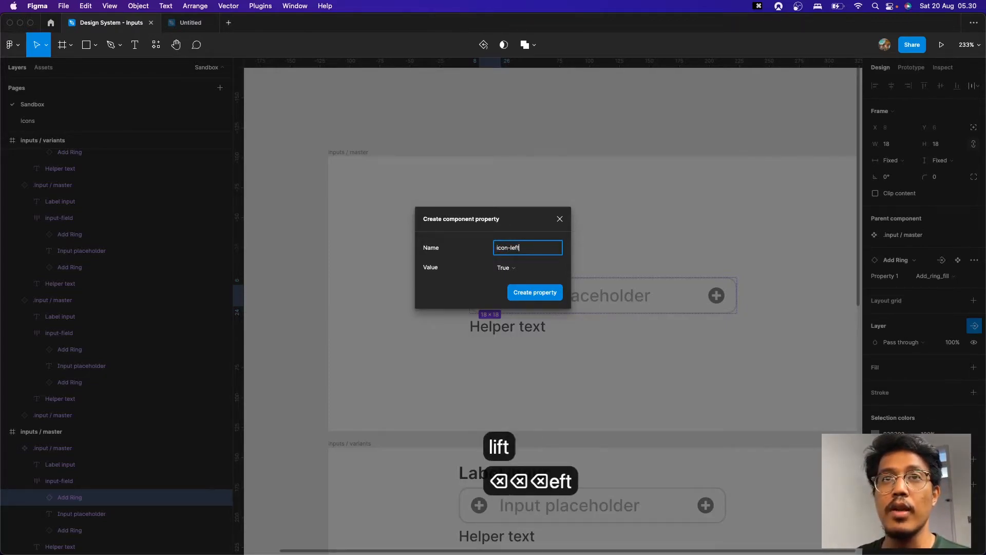
{"action": "key", "text": "Return"}
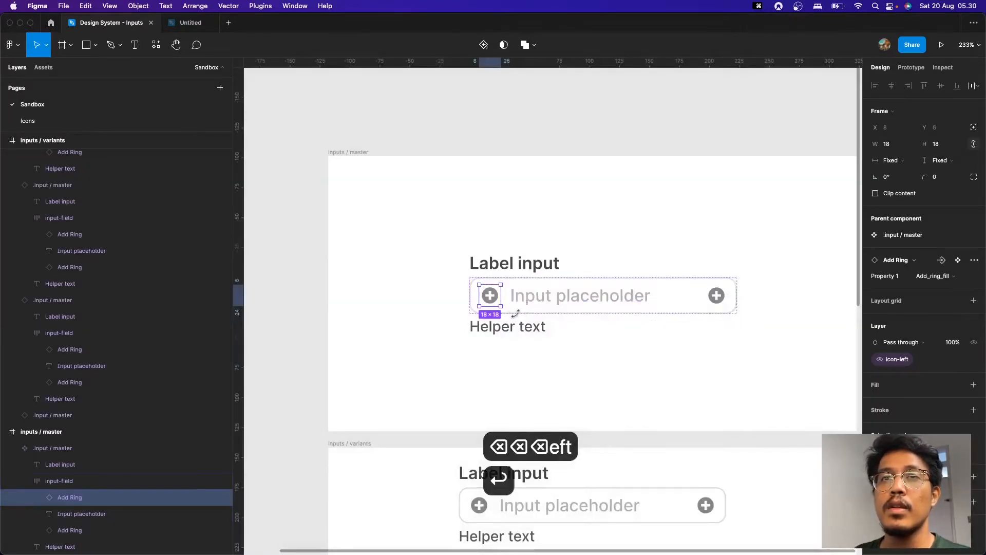
Step: Create a visibility property named icon-right, with value True, for the right Add Ring icon in the master component
{"action": "left_click", "coordinate": [716, 295]}
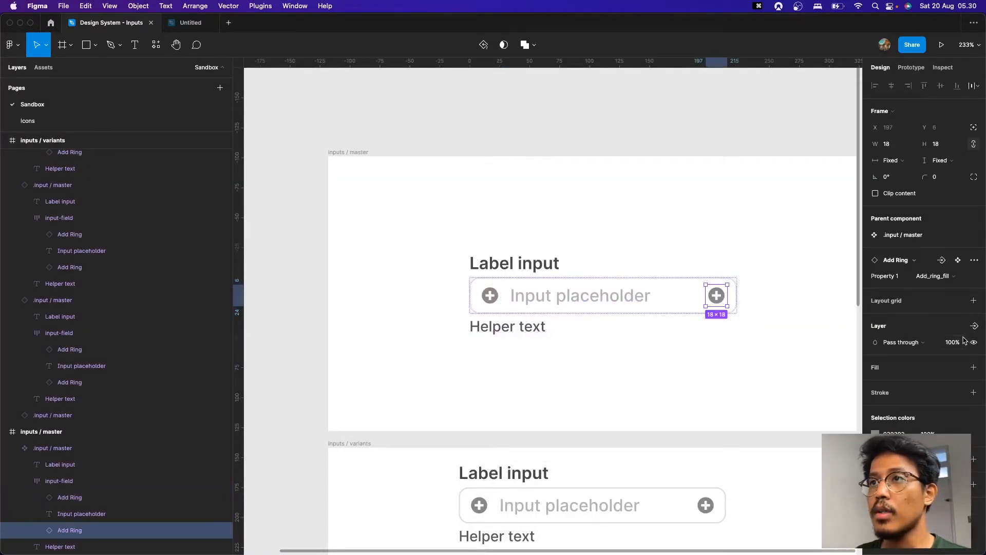
{"action": "left_click", "coordinate": [974, 325]}
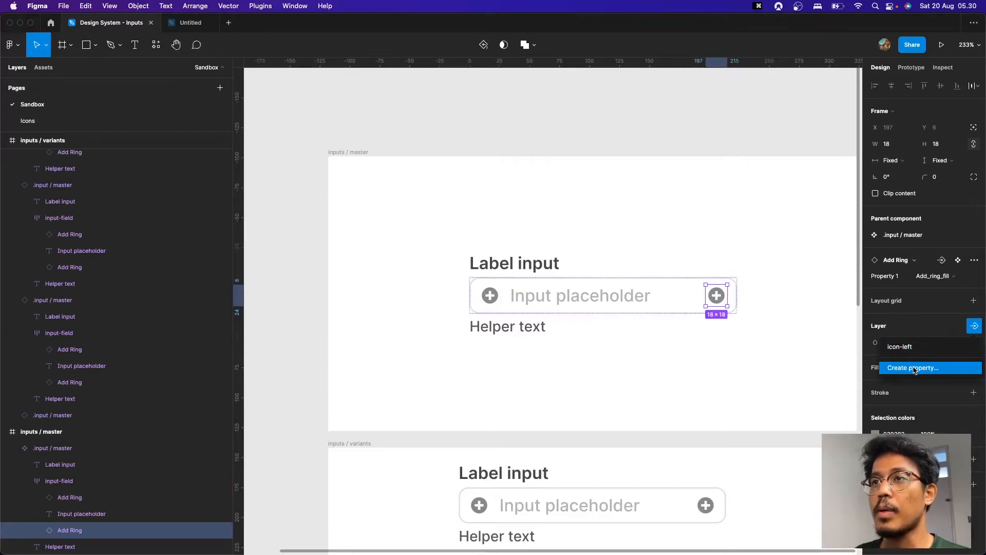
{"action": "left_click", "coordinate": [914, 367]}
{"action": "type", "text": "icon-right"}
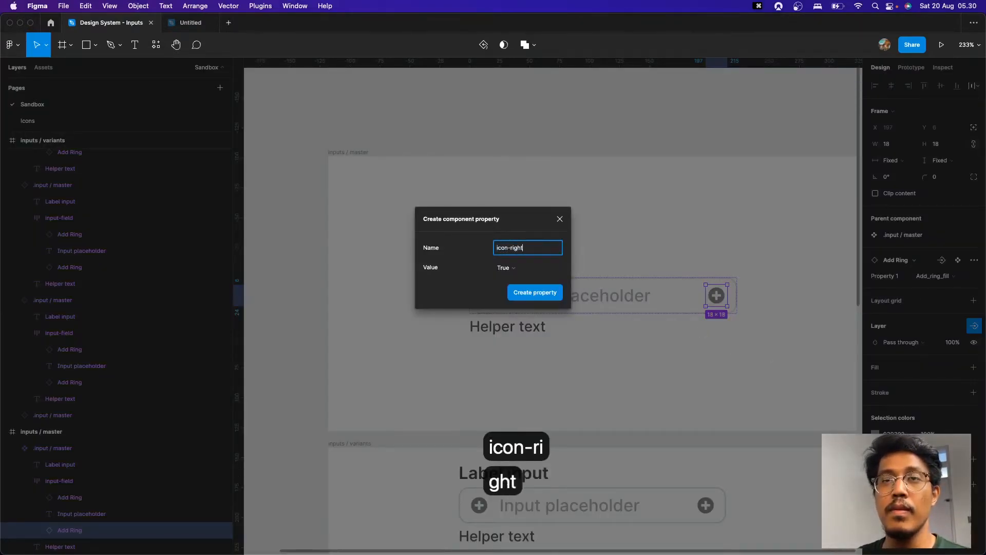
{"action": "key", "text": "Return"}
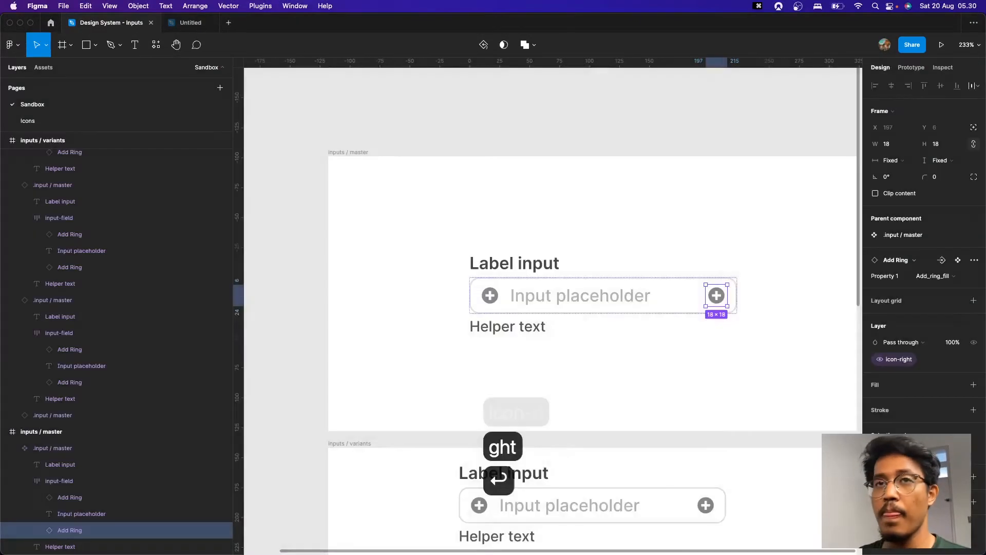
Step: Create a text property named input-text, with value Input placeholder, for the placeholder text in the master component
{"action": "left_click", "coordinate": [594, 295]}
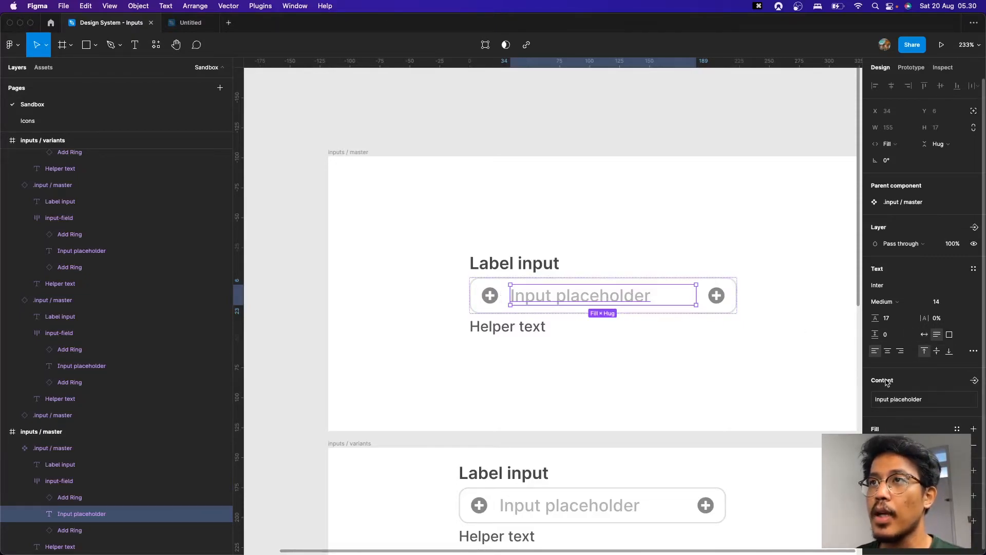
{"action": "left_click", "coordinate": [974, 381]}
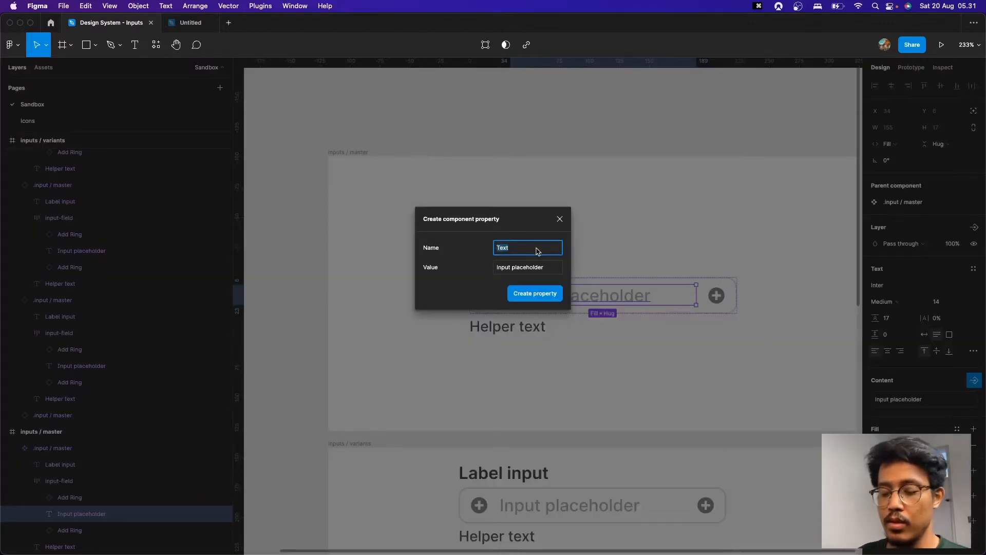
{"action": "type", "text": "input"}
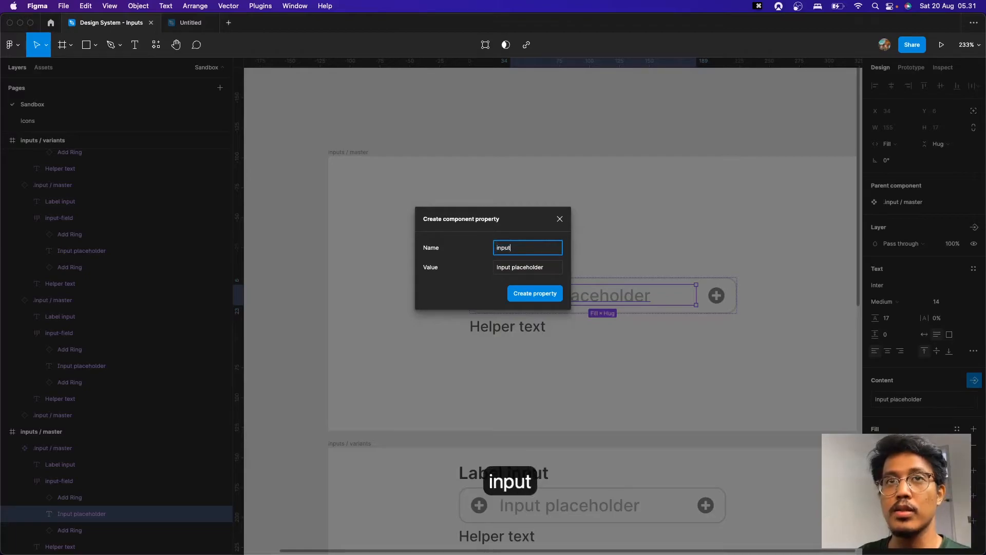
{"action": "type", "text": "-text"}
{"action": "key", "text": "Return"}
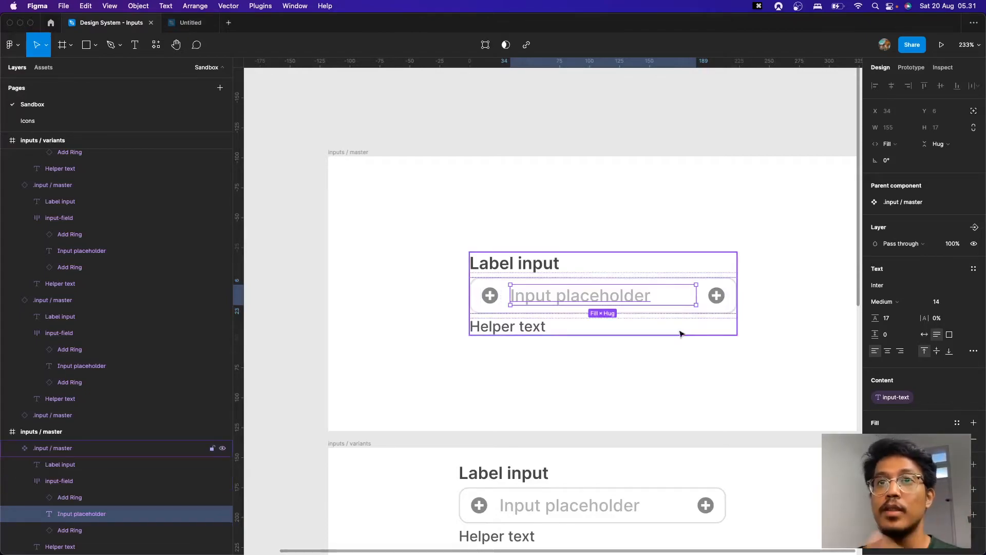
{"action": "left_click", "coordinate": [648, 364]}
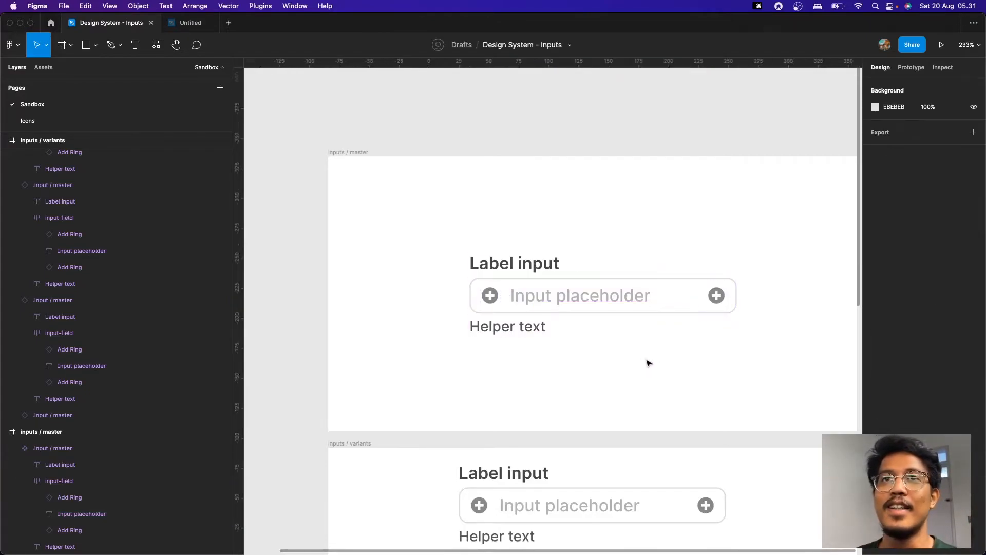
{"action": "left_click", "coordinate": [617, 307]}
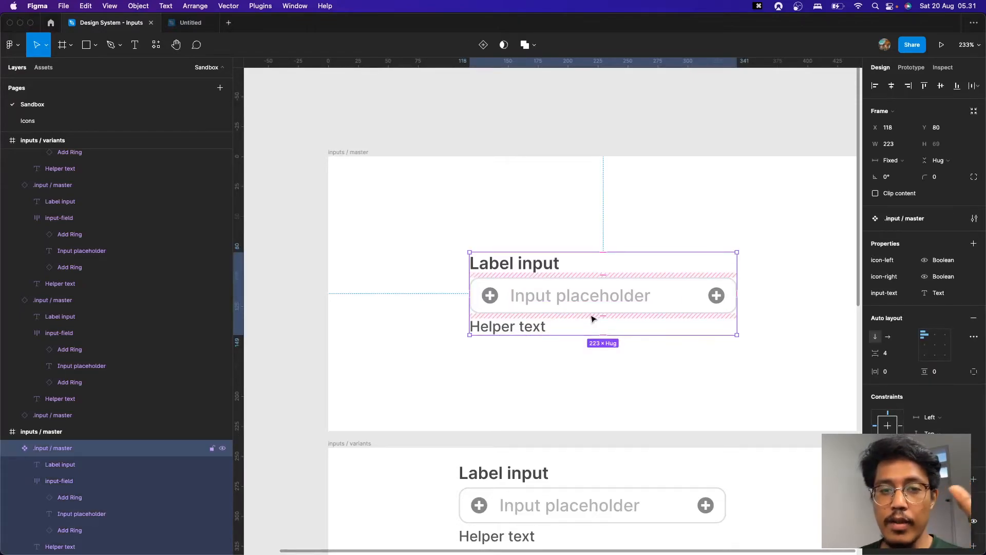
Step: Create a visibility property named helper-text, with value True, for the Helper text layer in the master component
{"action": "left_click", "coordinate": [532, 332]}
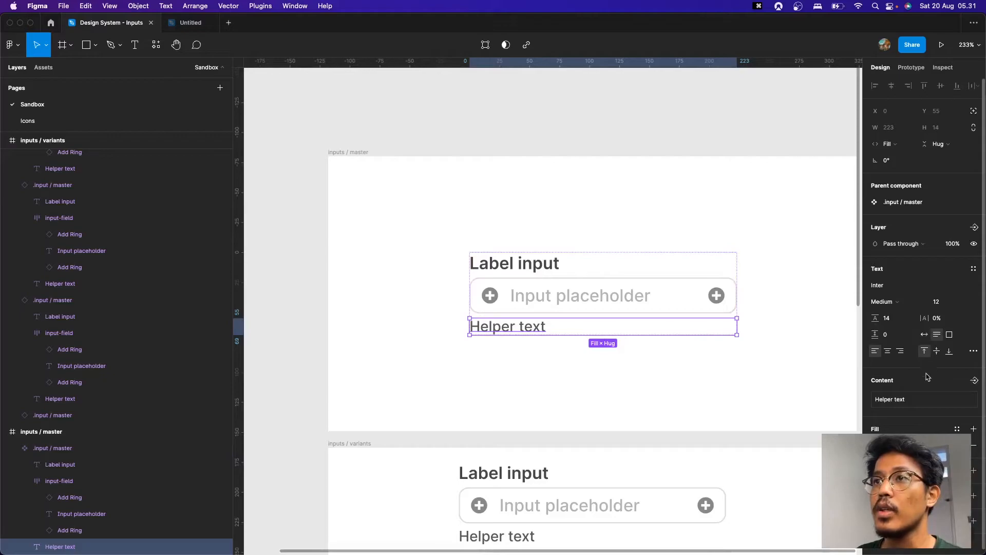
{"action": "left_click", "coordinate": [975, 228]}
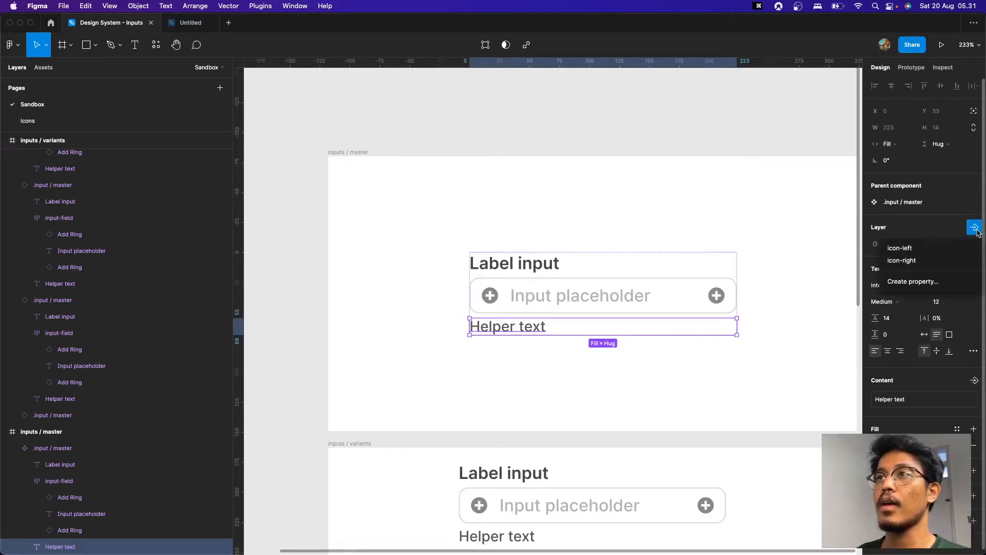
{"action": "left_click", "coordinate": [946, 282]}
{"action": "type", "text": "helper-text"}
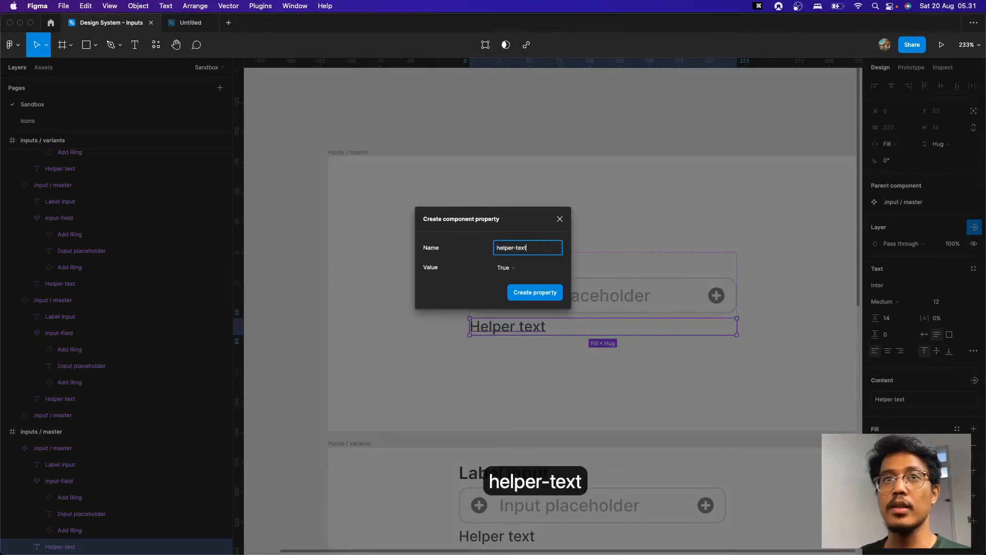
{"action": "key", "text": "Return"}
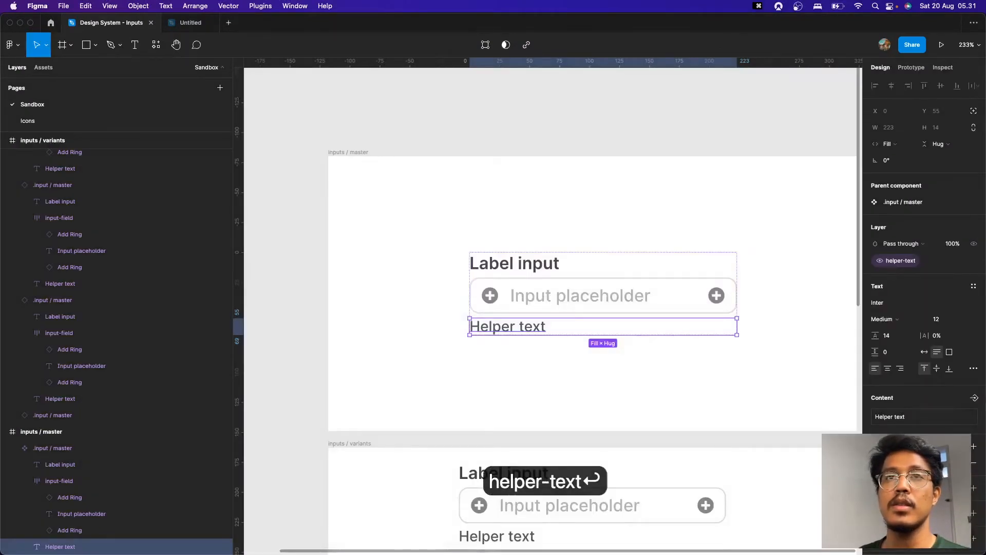
Step: Create a visibility property named label-input, with value True, for the Label input layer in the master component
{"action": "left_click", "coordinate": [521, 271]}
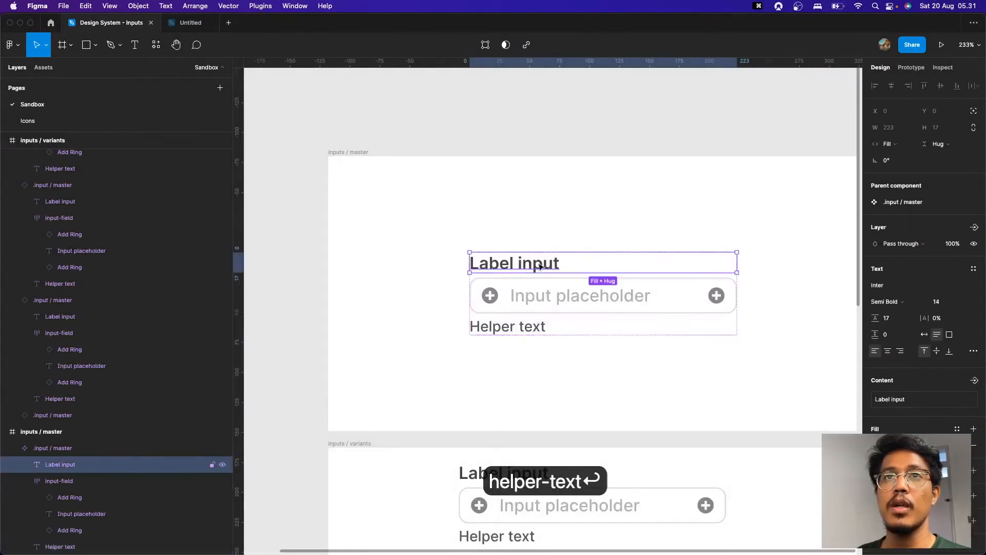
{"action": "left_click", "coordinate": [976, 230]}
{"action": "left_click", "coordinate": [909, 291]}
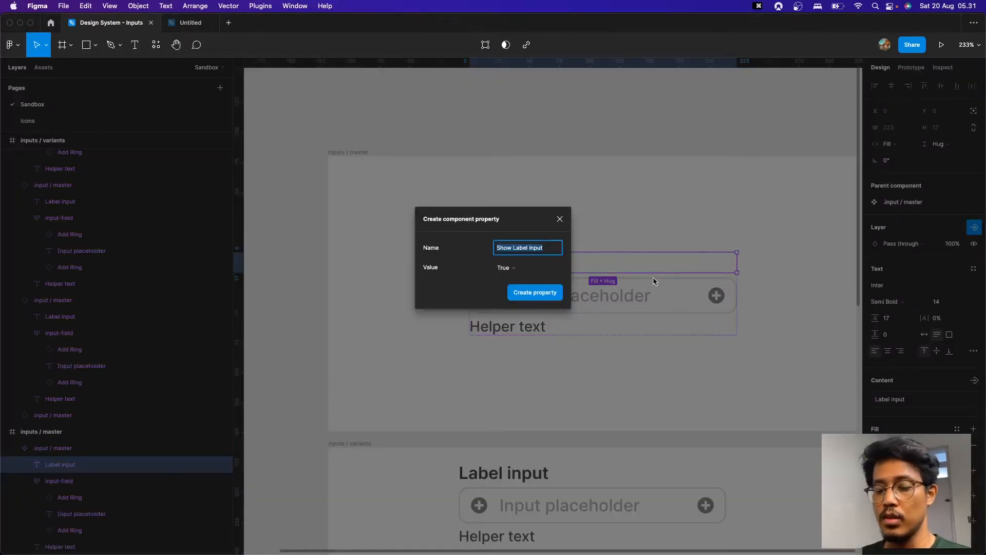
{"action": "type", "text": "label-inp"}
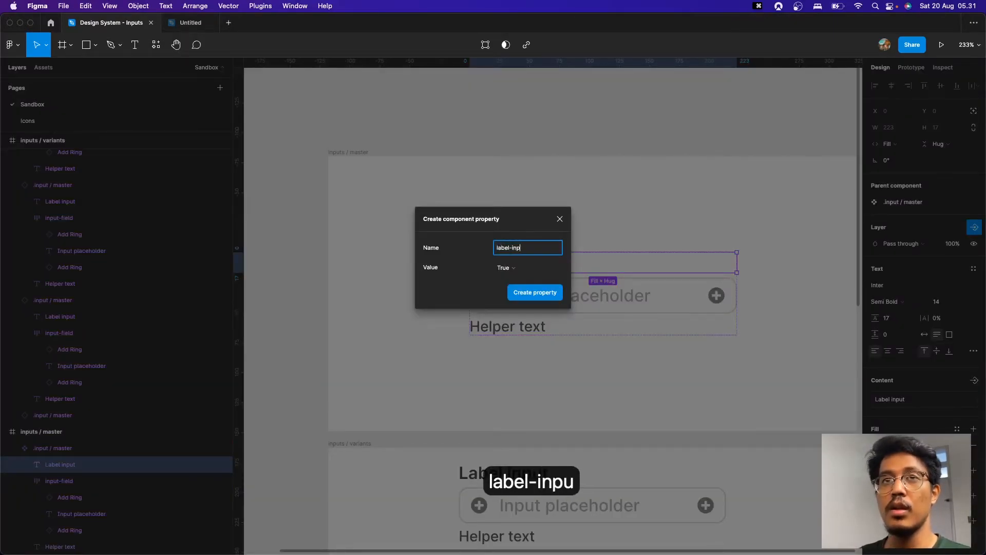
{"action": "type", "text": "ut"}
{"action": "key", "text": "Return"}
{"action": "left_click", "coordinate": [645, 387]}
Step: Test the label-input and helper-text properties on the Default instance by switching each one off and on again
{"action": "left_click_drag", "start_coordinate": [645, 388], "coordinate": [653, 317]}
{"action": "left_click_drag", "start_coordinate": [773, 358], "coordinate": [752, 307]}
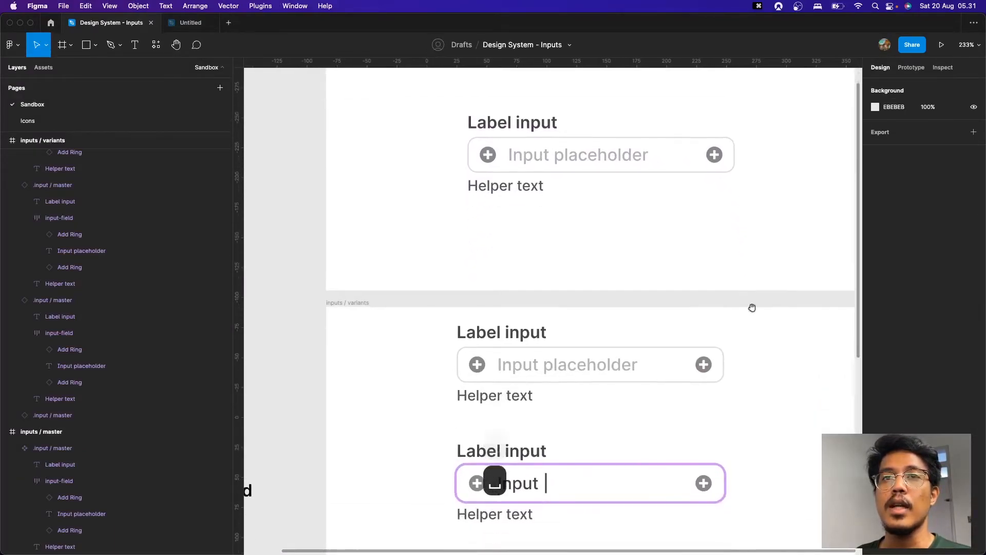
{"action": "scroll", "coordinate": [752, 307], "scroll_direction": "down", "scroll_amount": 3}
{"action": "left_click", "coordinate": [665, 314]}
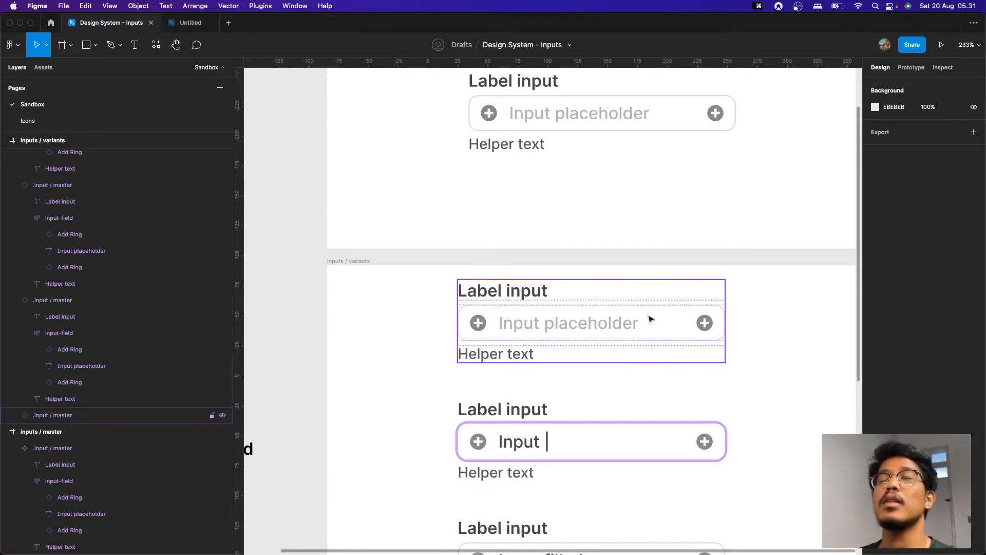
{"action": "scroll", "coordinate": [648, 320], "scroll_direction": "down", "scroll_amount": 5}
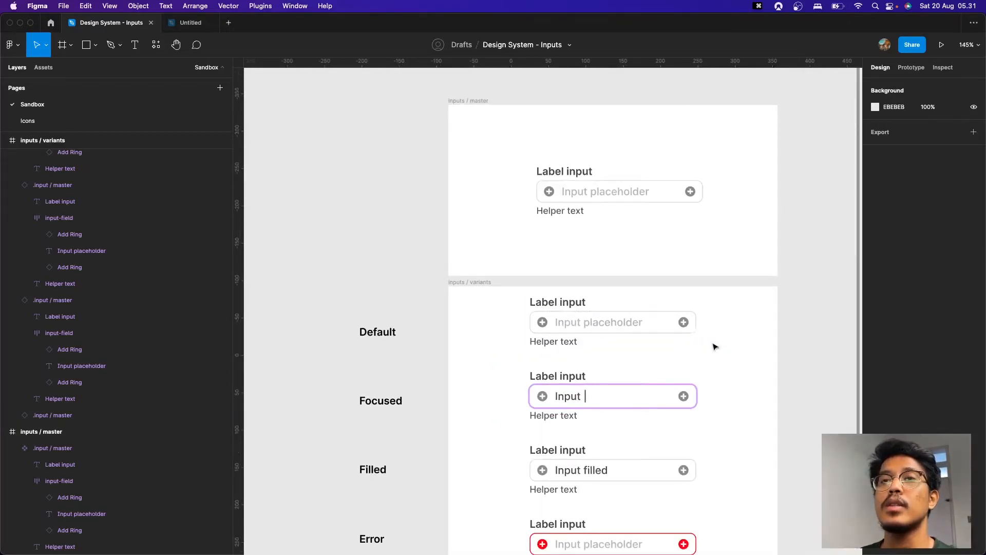
{"action": "scroll", "coordinate": [789, 370], "scroll_direction": "down", "scroll_amount": 3}
{"action": "scroll", "coordinate": [746, 380], "scroll_direction": "down", "scroll_amount": 3}
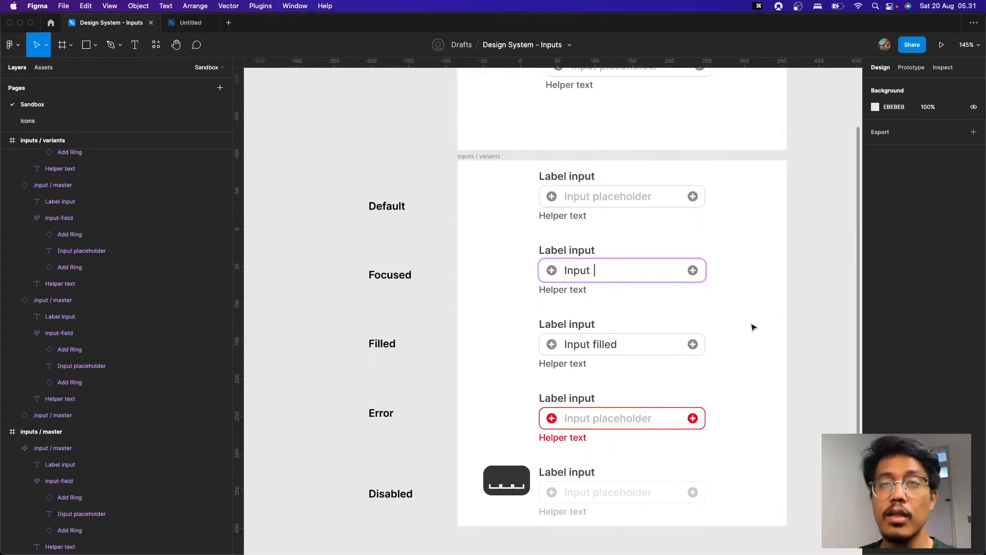
{"action": "left_click", "coordinate": [648, 211]}
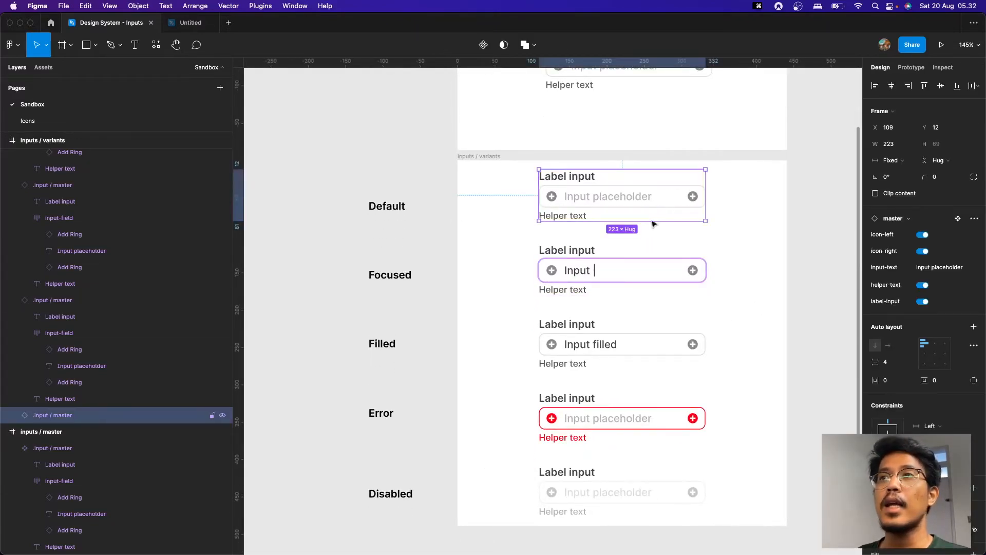
{"action": "left_click", "coordinate": [922, 302]}
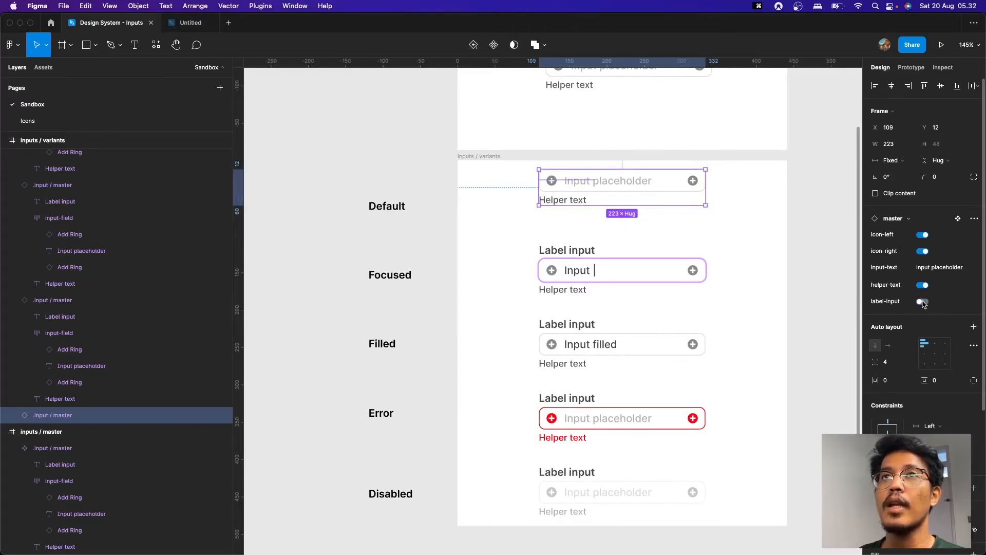
{"action": "left_click", "coordinate": [922, 302]}
{"action": "left_click", "coordinate": [923, 285]}
{"action": "left_click", "coordinate": [923, 285]}
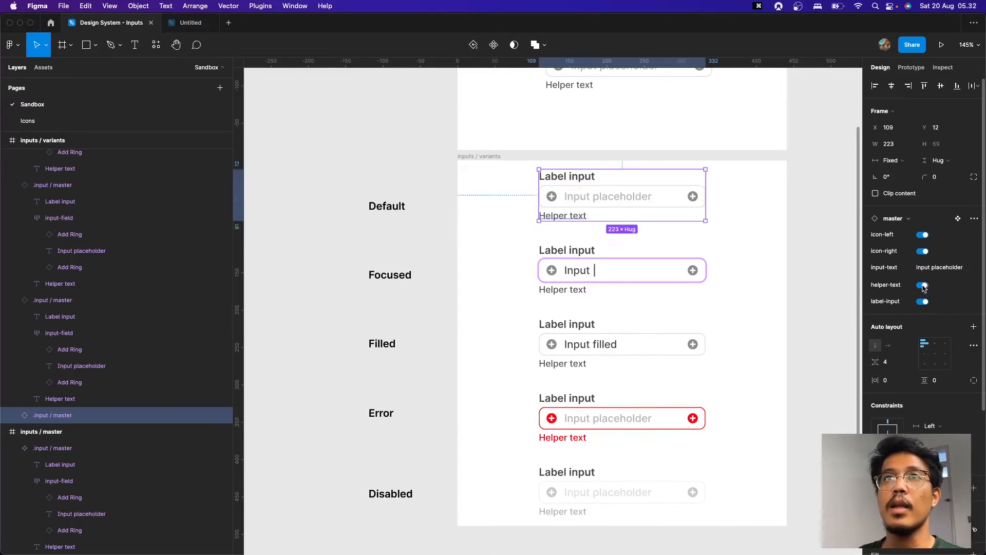
Step: Test the icon-right property on the Default instance by switching it off and on again
{"action": "left_click", "coordinate": [922, 252]}
{"action": "left_click", "coordinate": [925, 251]}
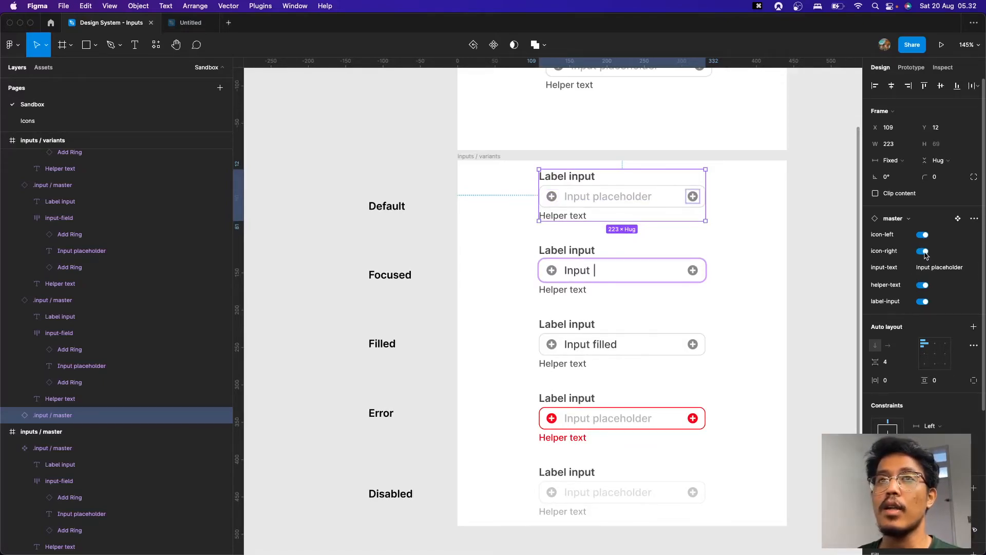
{"action": "left_click", "coordinate": [812, 268]}
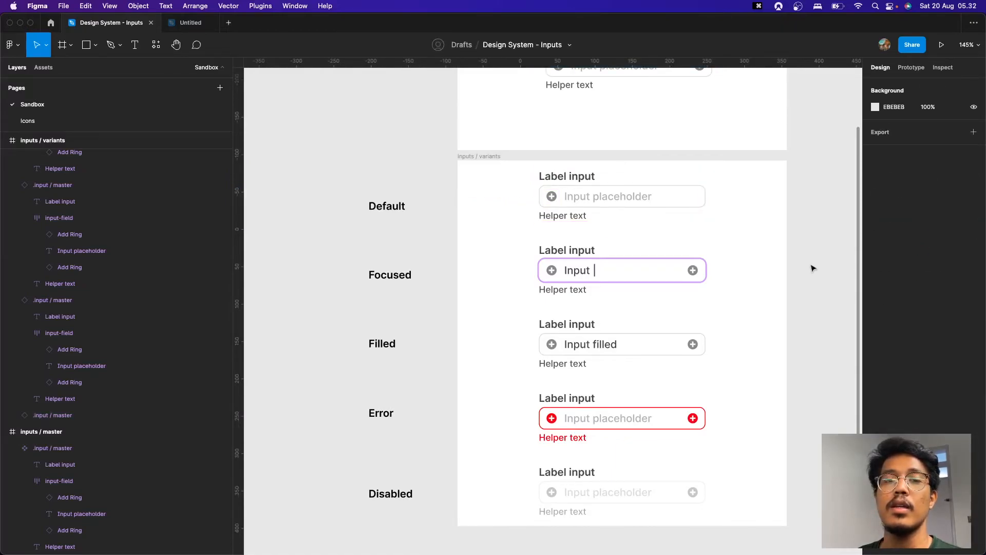
{"action": "left_click", "coordinate": [667, 202]}
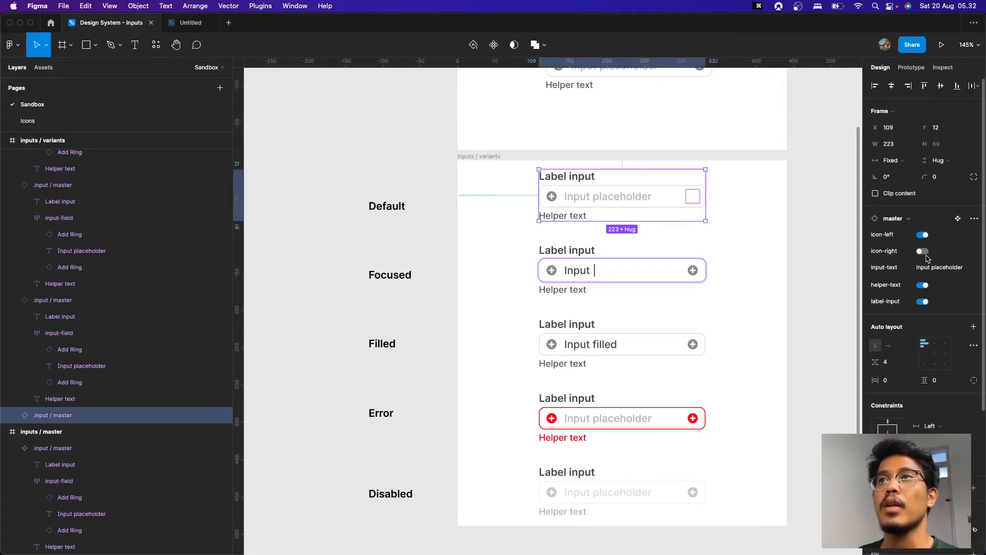
{"action": "left_click", "coordinate": [923, 251]}
Step: Try the input-text property on the Default instance with the value "your email" and undo the change
{"action": "left_click", "coordinate": [939, 267]}
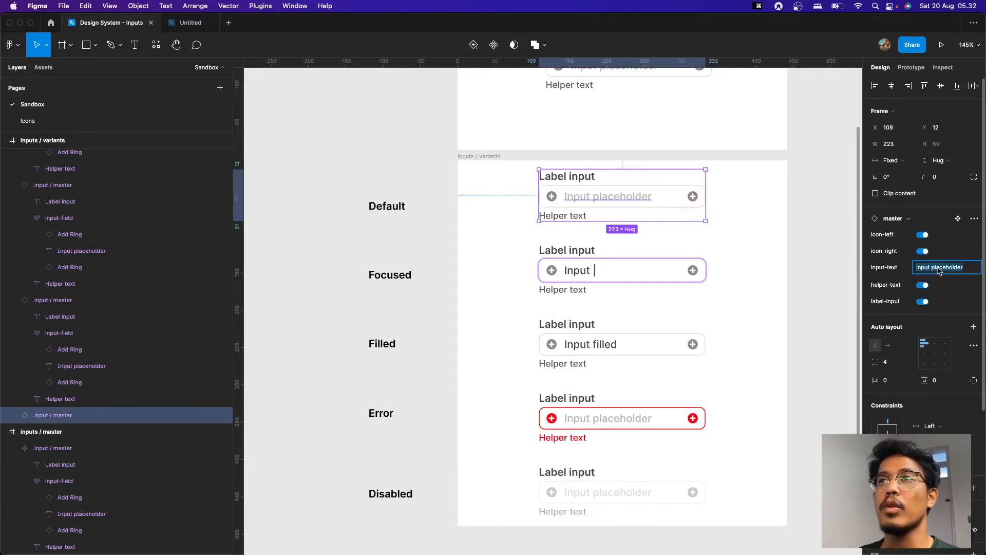
{"action": "type", "text": "your email"}
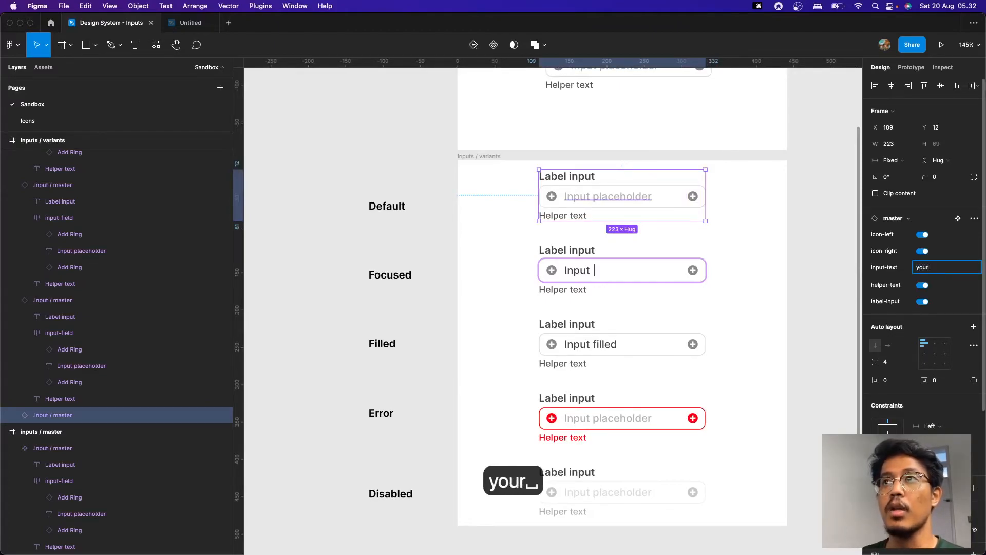
{"action": "key", "text": "Return"}
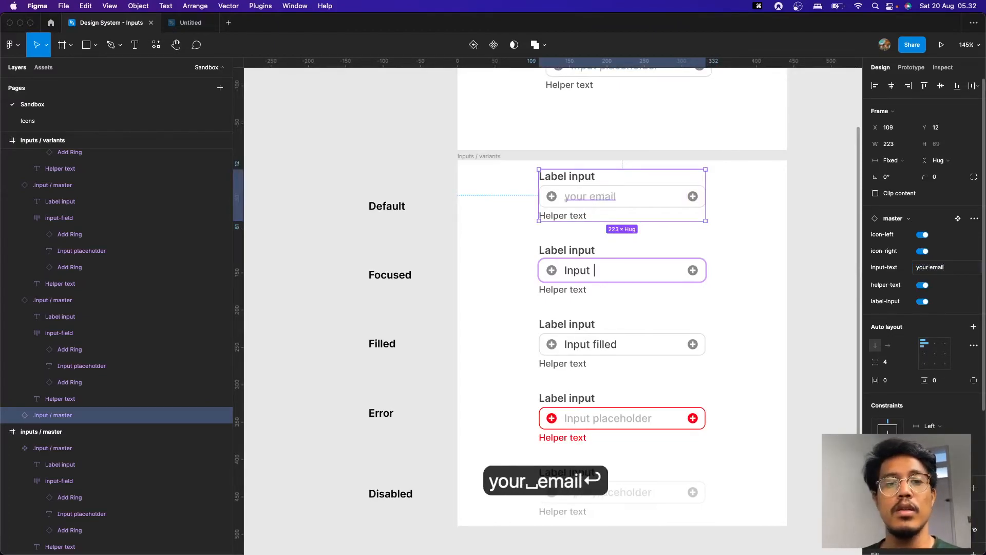
{"action": "key", "text": "cmd+z"}
{"action": "left_click", "coordinate": [760, 255]}
Step: Examine the component properties of the Focused instance, all five instances together, and the Default instance
{"action": "left_click", "coordinate": [681, 282]}
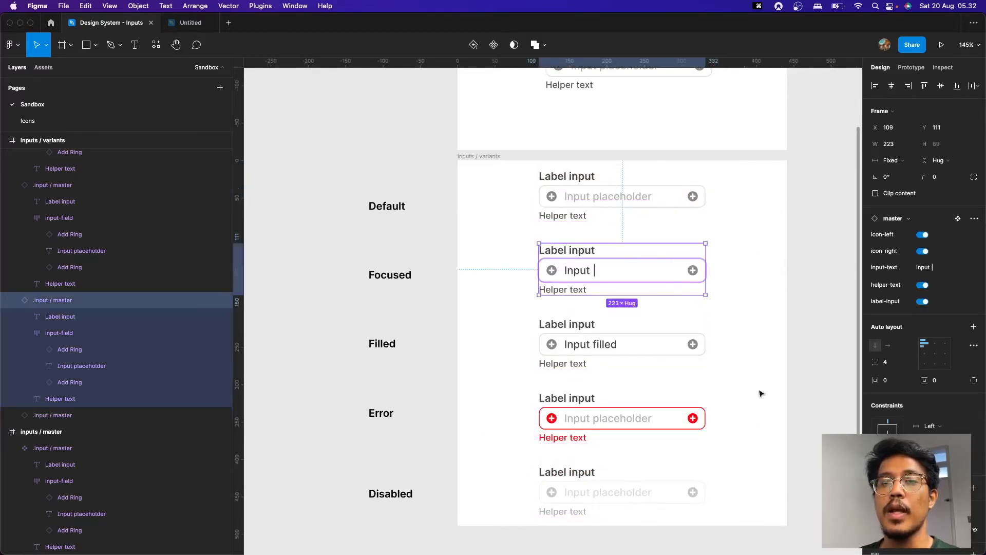
{"action": "left_click", "coordinate": [795, 323]}
{"action": "left_click_drag", "start_coordinate": [759, 375], "coordinate": [758, 309]}
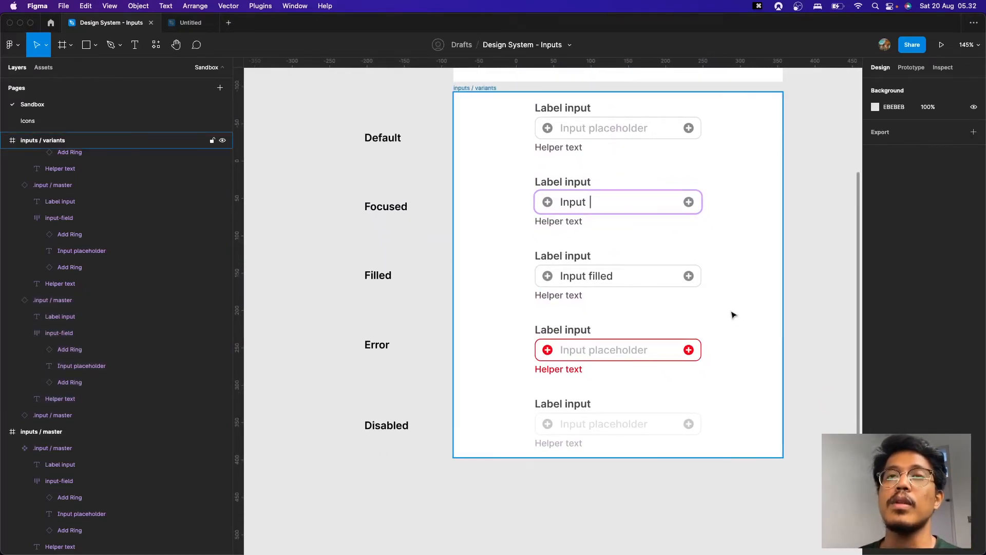
{"action": "scroll", "coordinate": [734, 315], "scroll_direction": "down", "scroll_amount": 1}
{"action": "left_click_drag", "start_coordinate": [738, 443], "coordinate": [527, 114]}
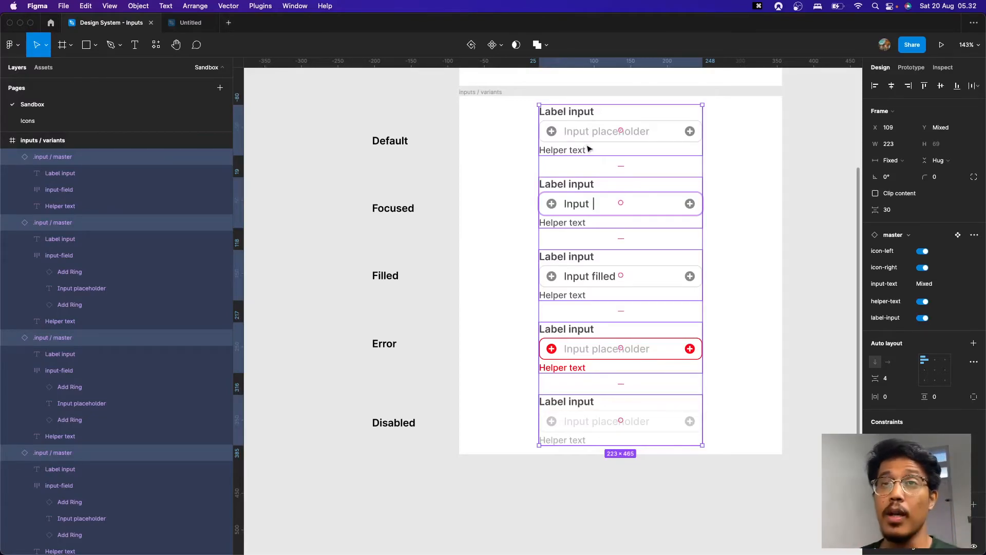
{"action": "left_click", "coordinate": [749, 191]}
{"action": "key", "text": "space"}
{"action": "left_click_drag", "start_coordinate": [753, 136], "coordinate": [557, 192]}
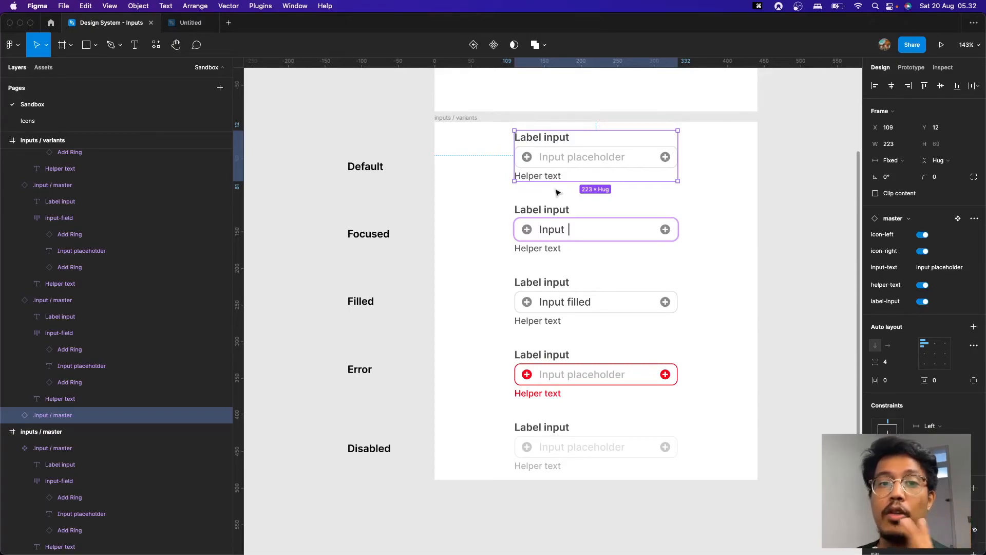
{"action": "left_click", "coordinate": [716, 164]}
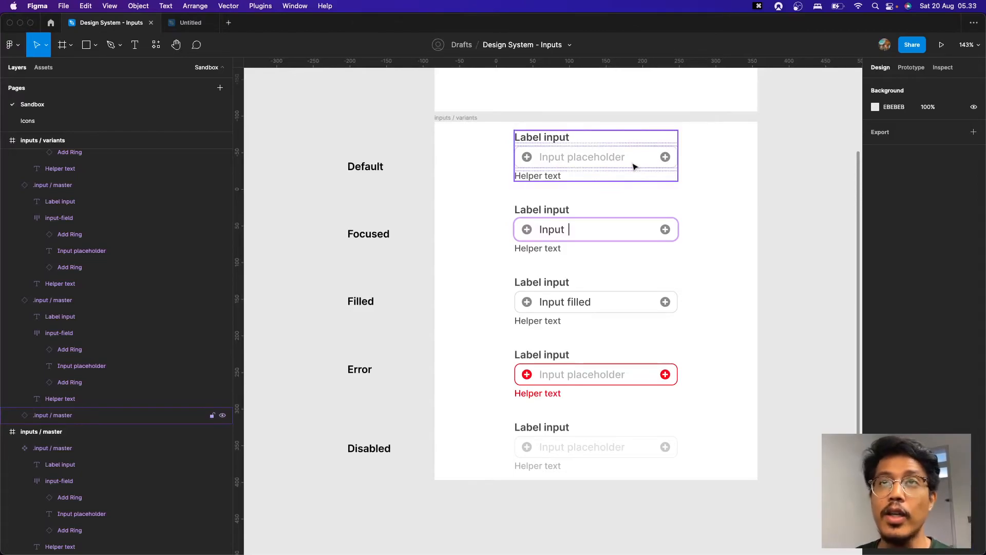
Step: Find the Batch AutoLayout plugin and run it on all five input instances in the variants frame
{"action": "left_click_drag", "start_coordinate": [714, 151], "coordinate": [554, 491]}
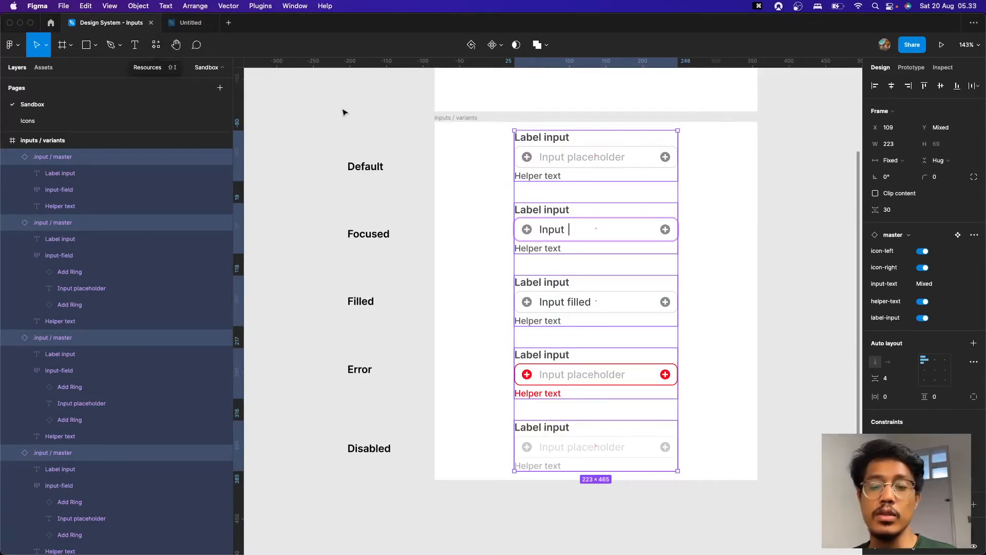
{"action": "key", "text": "shift+i"}
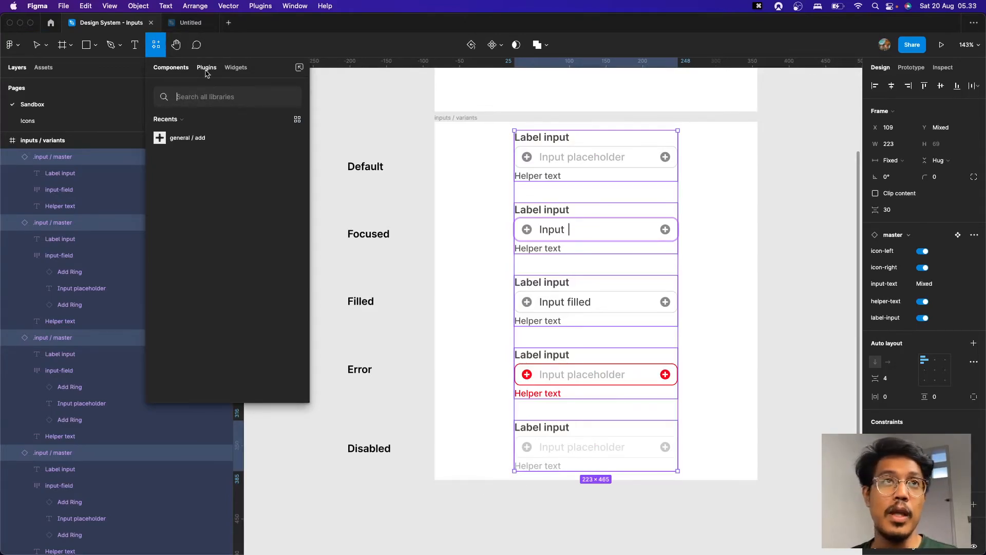
{"action": "left_click", "coordinate": [206, 72]}
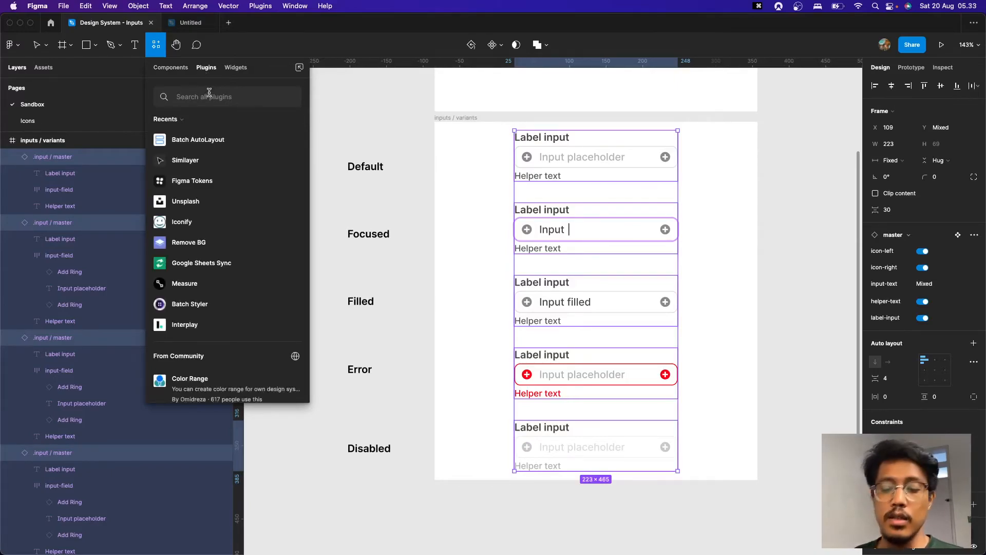
{"action": "type", "text": "batch au"}
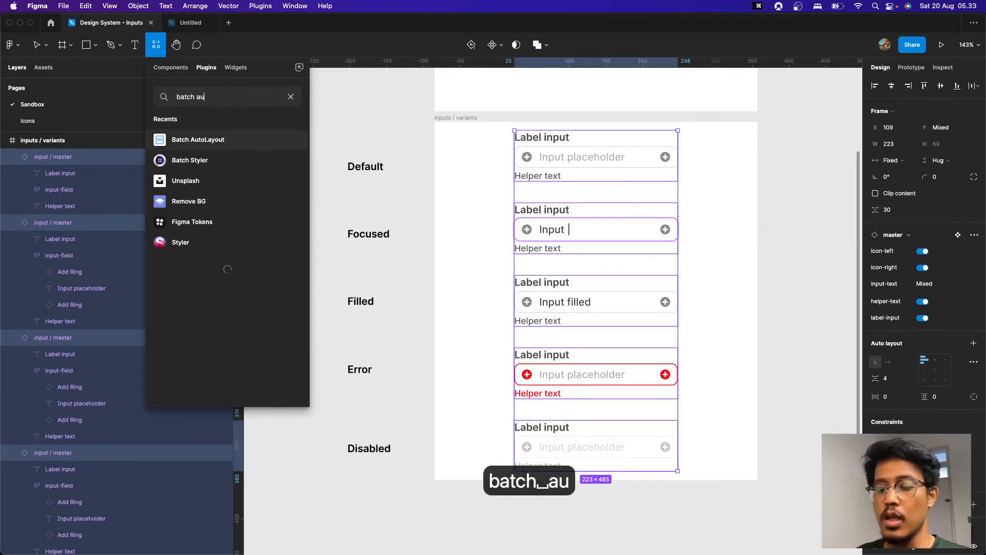
{"action": "type", "text": "tolayout"}
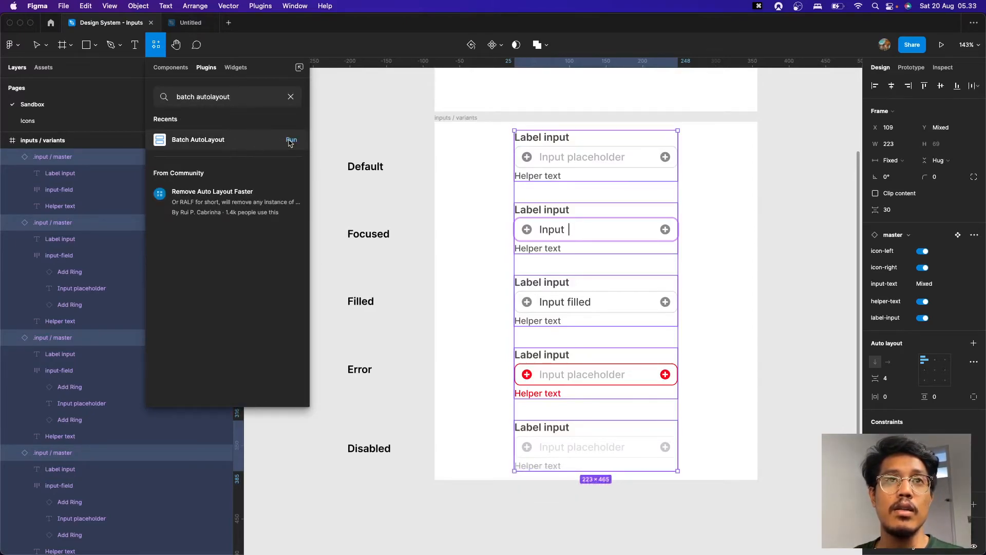
{"action": "left_click", "coordinate": [290, 141]}
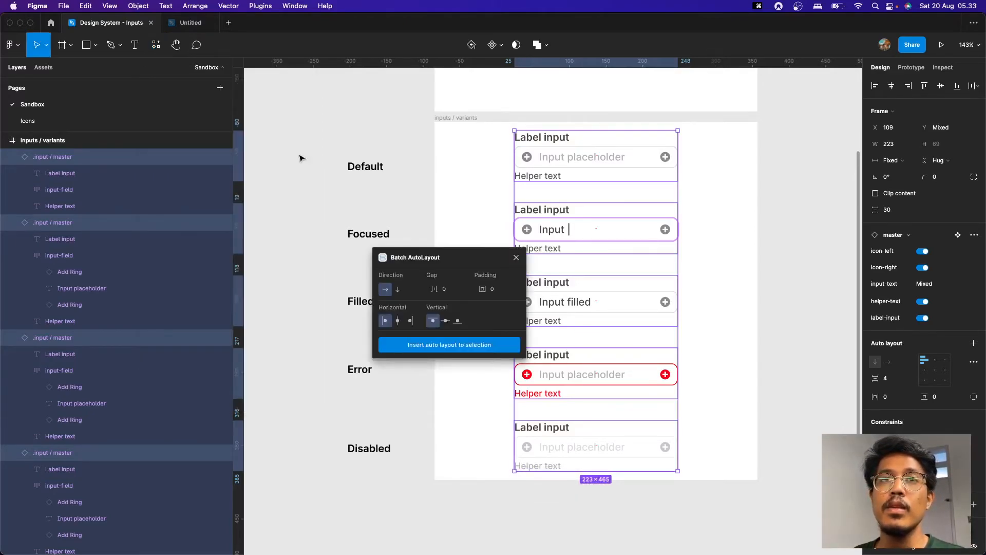
Step: Set the plugin's horizontal and vertical alignment to center and insert auto layout around each of the five instances
{"action": "left_click_drag", "start_coordinate": [431, 258], "coordinate": [765, 162]}
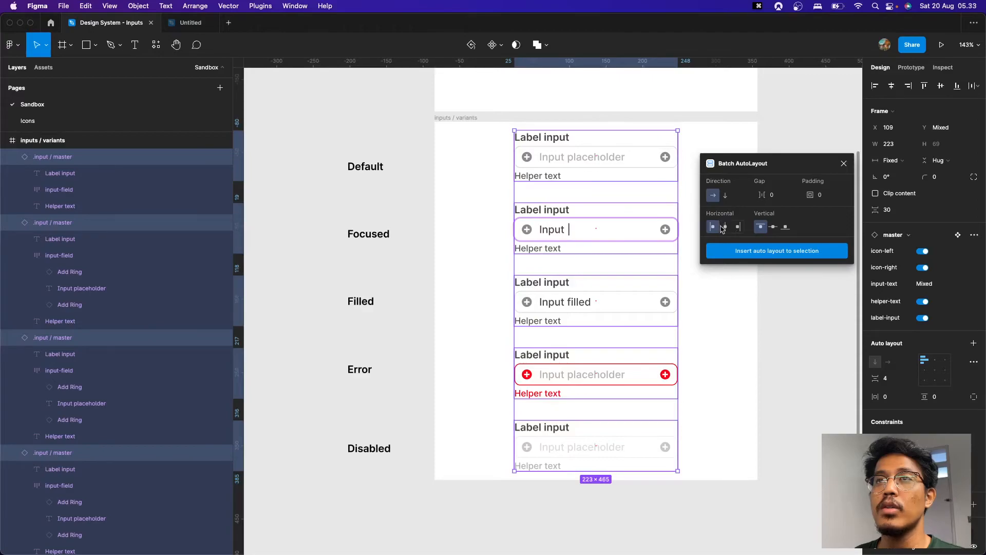
{"action": "left_click", "coordinate": [725, 227]}
{"action": "left_click", "coordinate": [774, 228]}
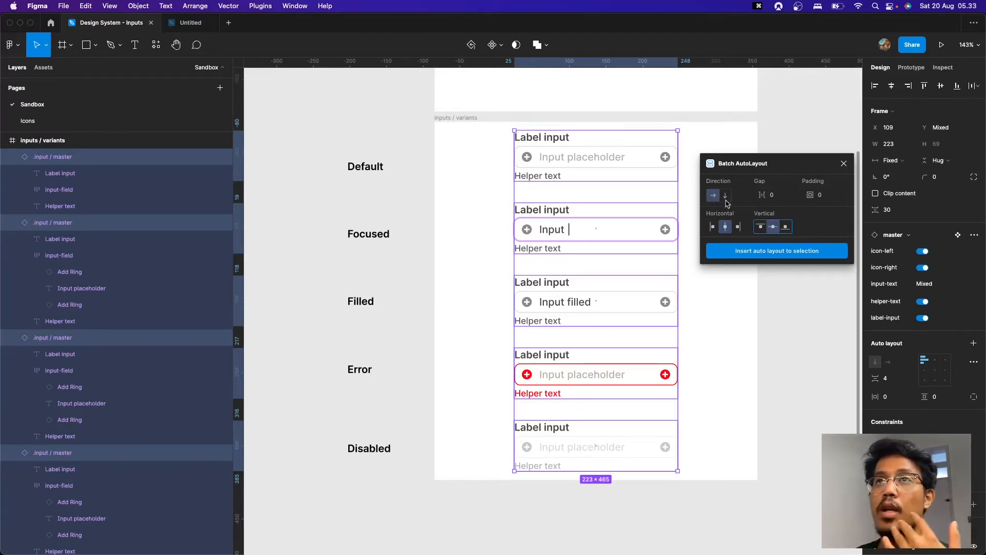
{"action": "left_click", "coordinate": [762, 251]}
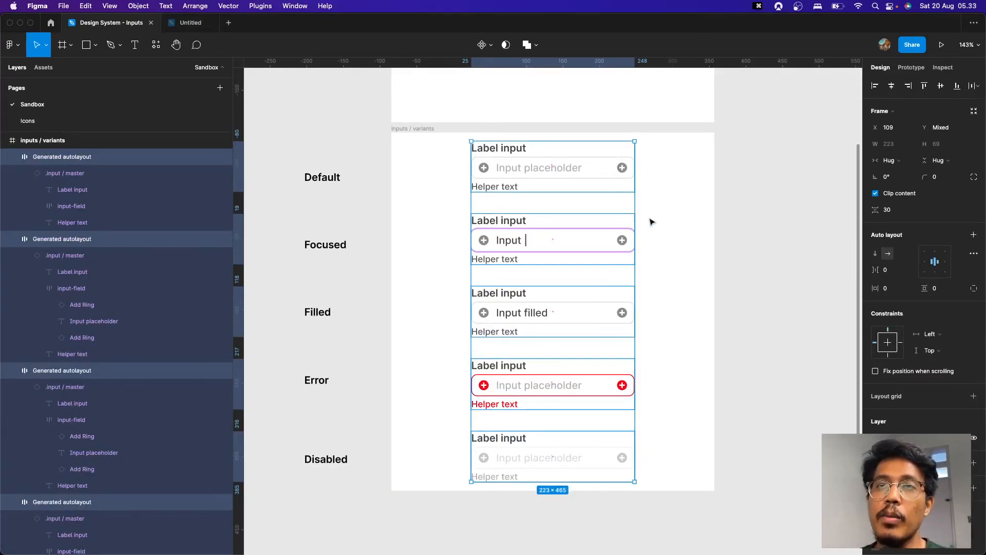
Step: Turn off Clip content for all five generated auto layout frames
{"action": "left_click", "coordinate": [667, 227]}
{"action": "left_click_drag", "start_coordinate": [657, 522], "coordinate": [454, 137]}
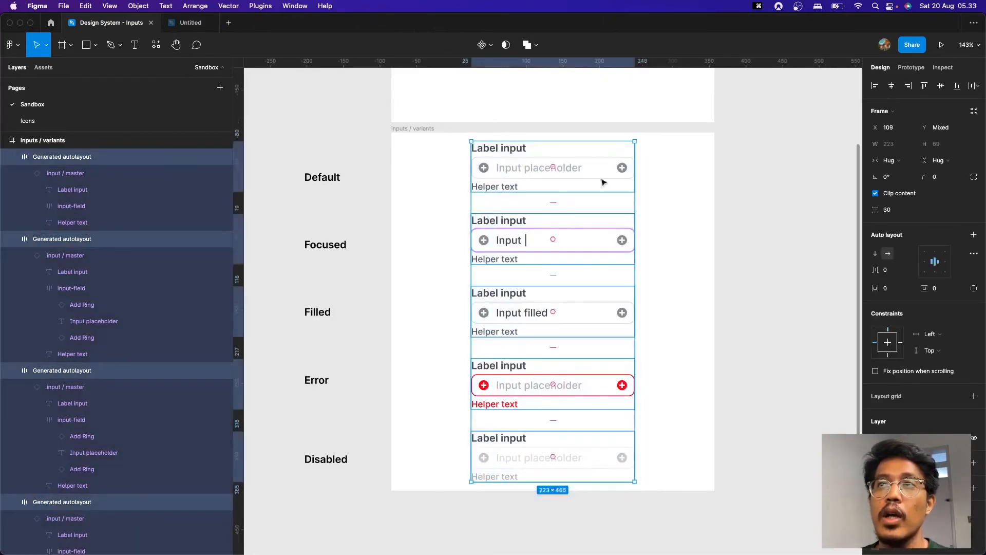
{"action": "left_click", "coordinate": [875, 193]}
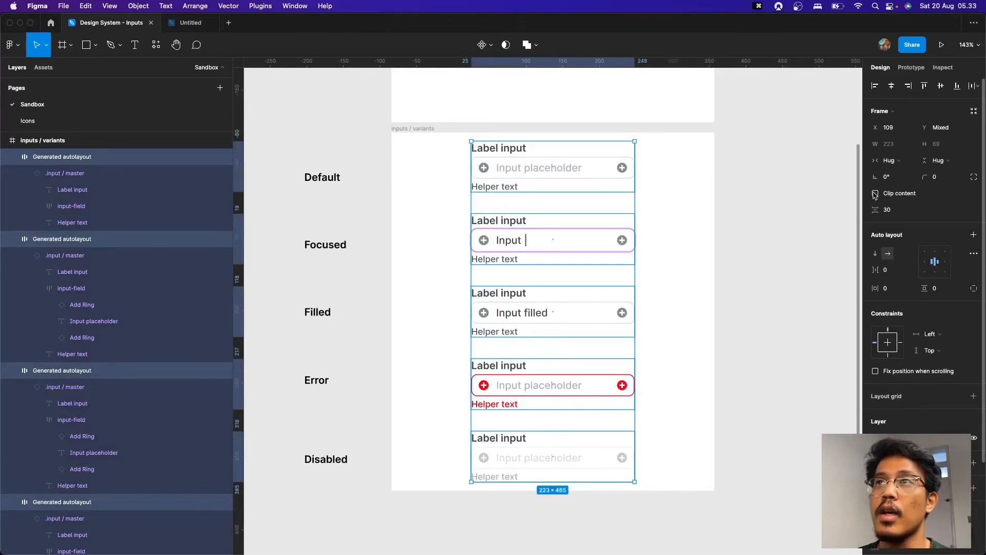
{"action": "left_click", "coordinate": [691, 203]}
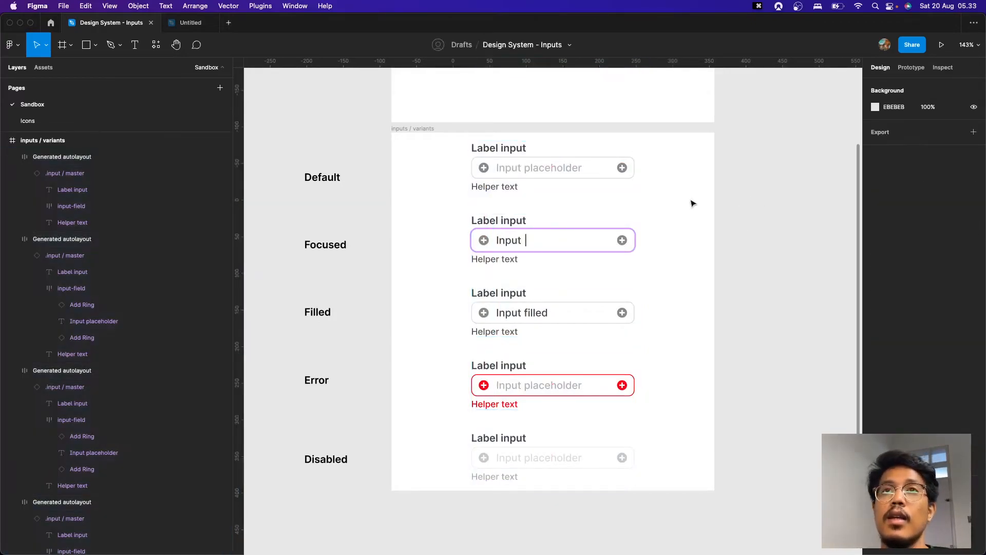
Step: Batch rename the five generated auto layout frames to "state="
{"action": "left_click_drag", "start_coordinate": [666, 151], "coordinate": [431, 501]}
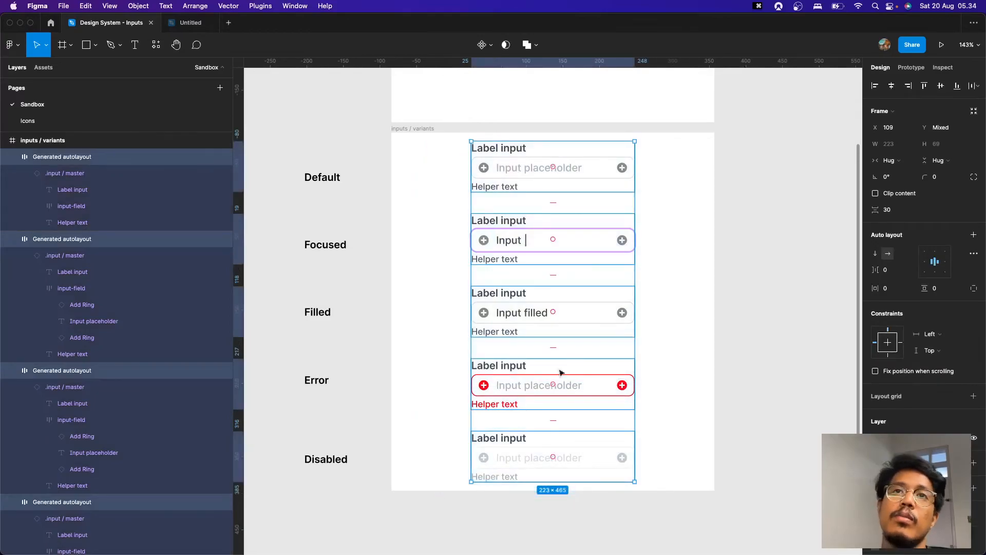
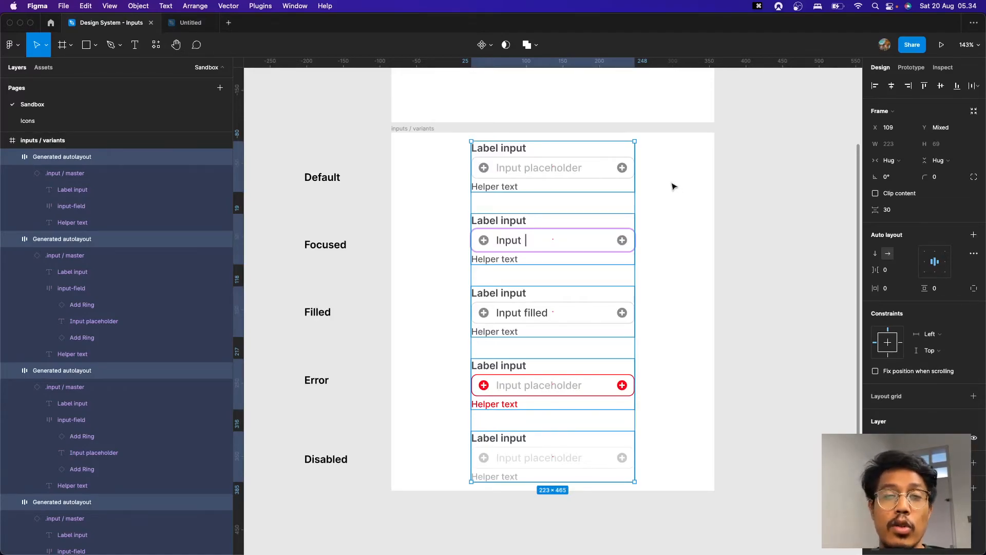
{"action": "key", "text": "super+r"}
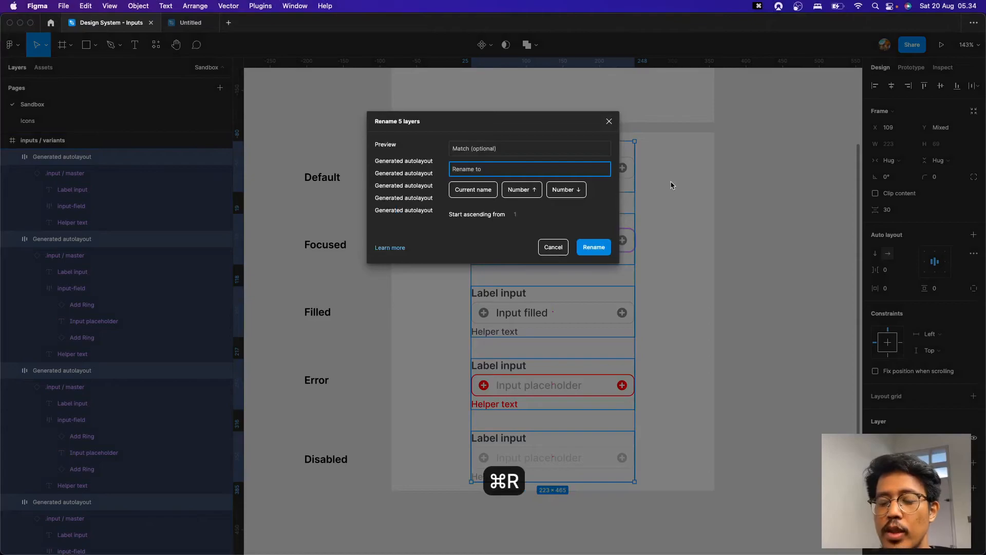
{"action": "type", "text": "si"}
{"action": "key", "text": "BackSpace"}
{"action": "key", "text": "BackSpace"}
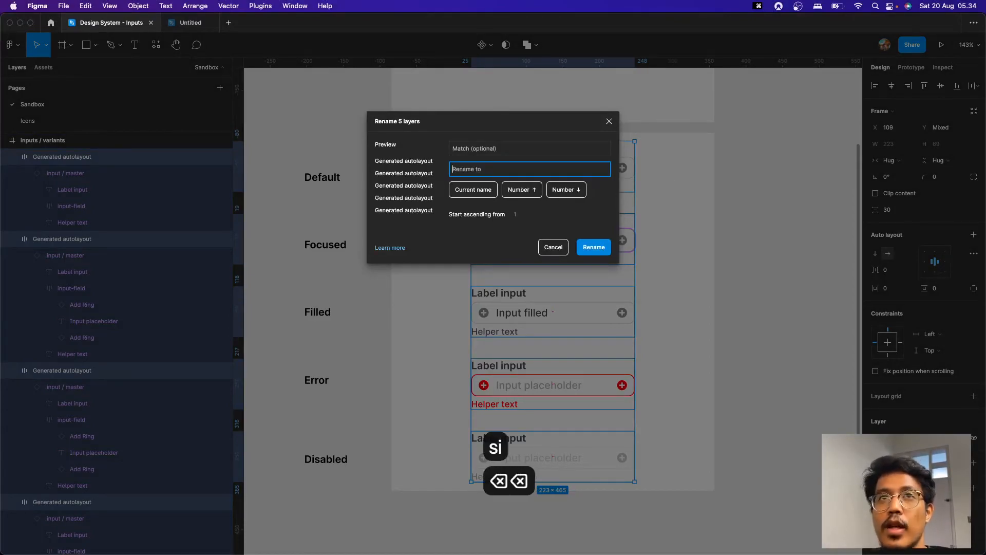
{"action": "type", "text": "state="}
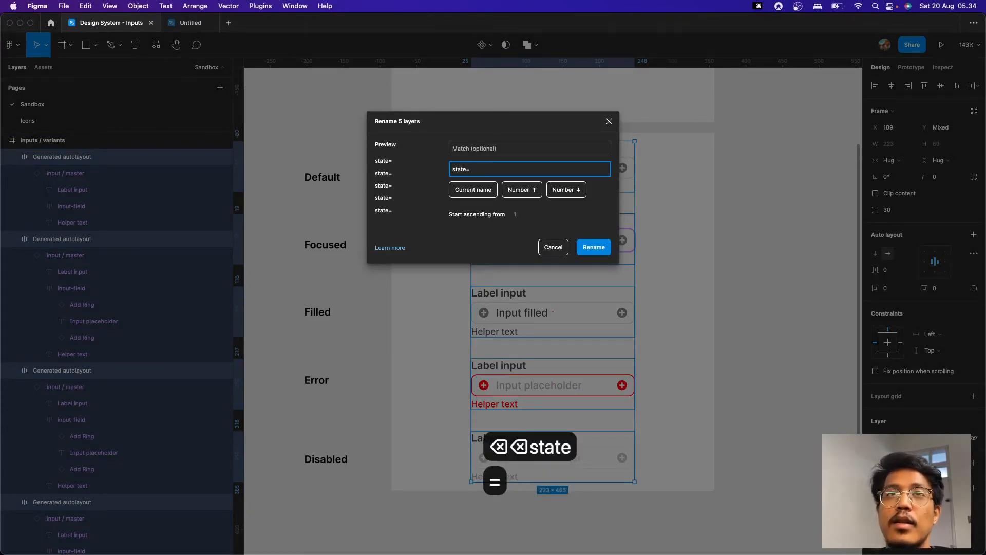
{"action": "key", "text": "Return"}
{"action": "left_click", "coordinate": [671, 187]}
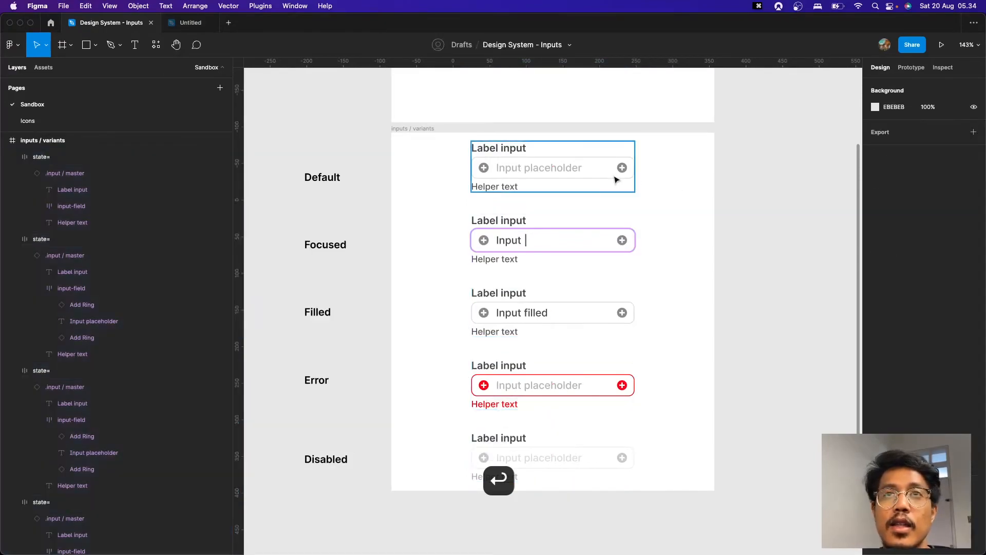
Step: Rename the Default frame to "state=default" and the Focused frame to "state=focused"
{"action": "left_click", "coordinate": [616, 179]}
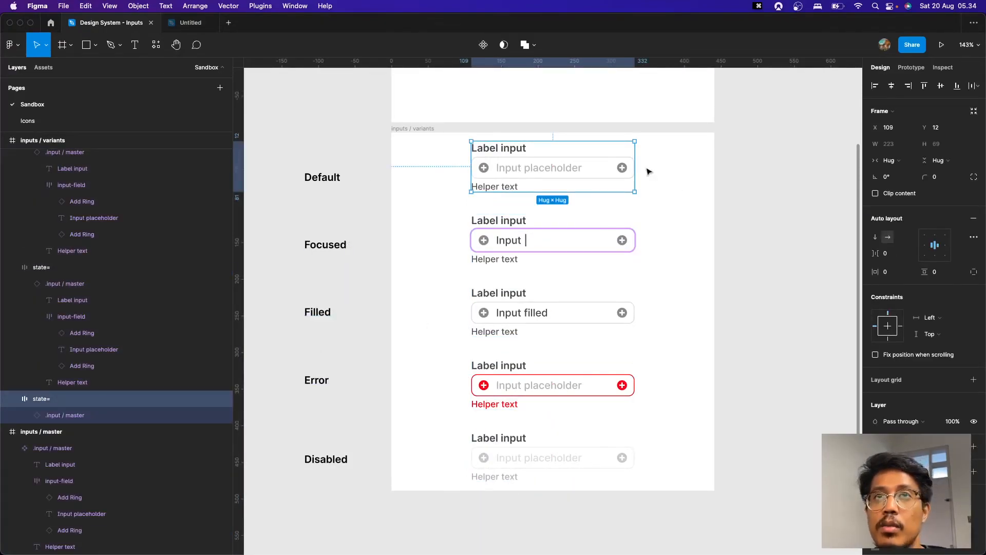
{"action": "key", "text": "super+r"}
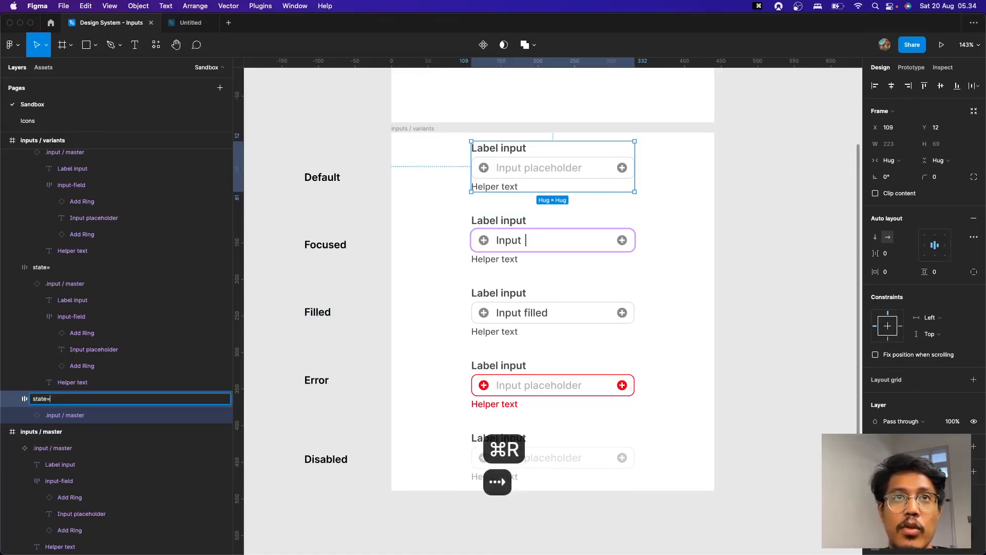
{"action": "type", "text": "default"}
{"action": "key", "text": "Return"}
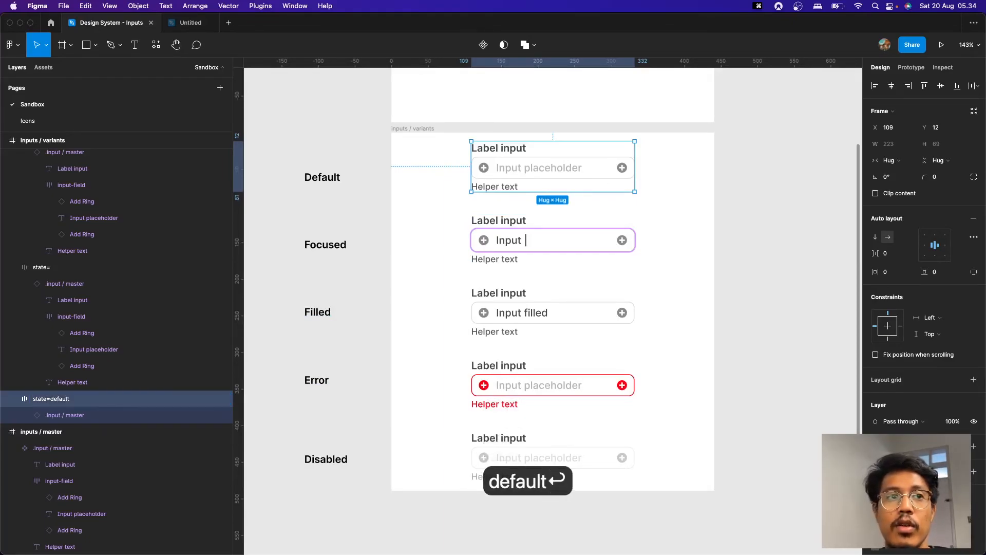
{"action": "left_click", "coordinate": [623, 239]}
{"action": "key", "text": "super+r"}
{"action": "key", "text": "Right"}
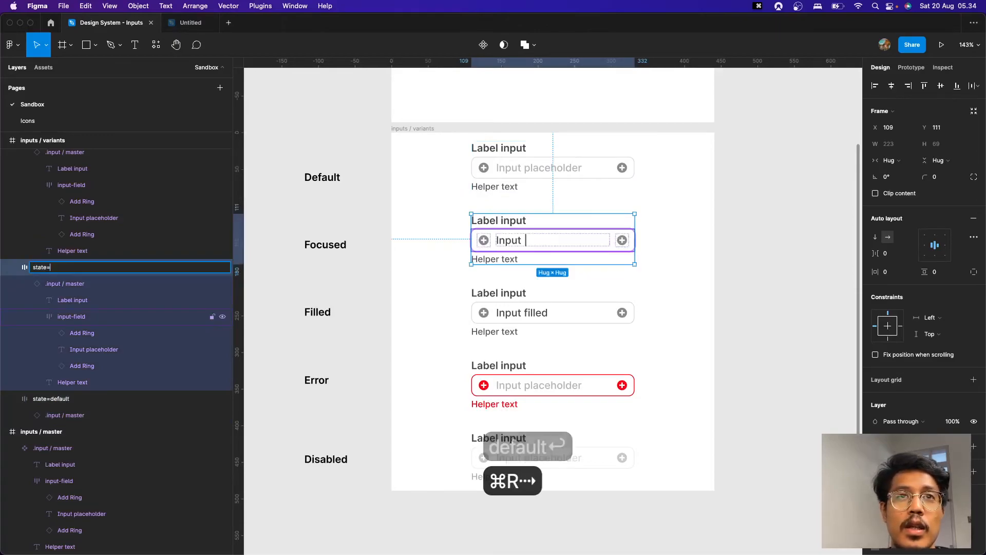
{"action": "type", "text": "focused"}
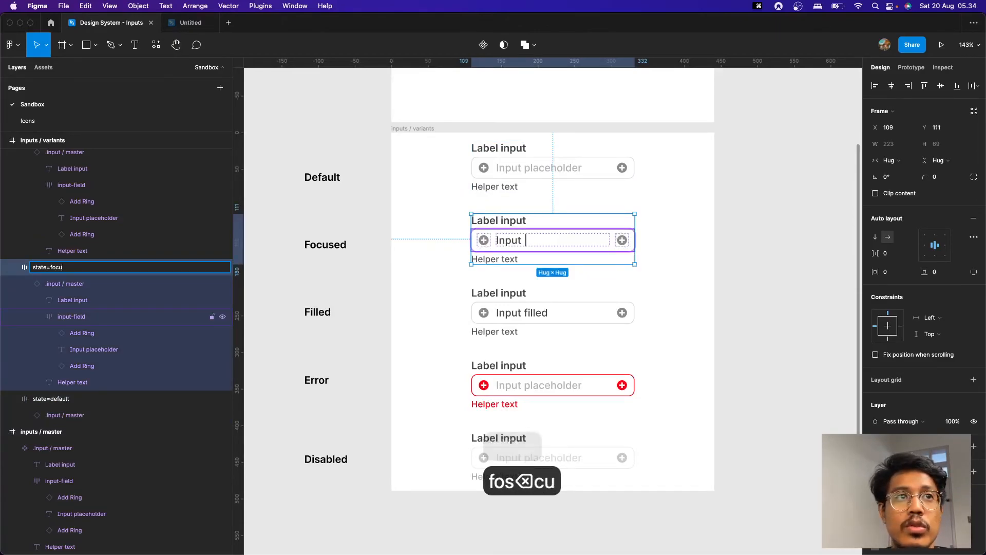
{"action": "key", "text": "Return"}
Step: Rename the Filled frame to "state=filled" and the Error frame to "state=error"
{"action": "left_click", "coordinate": [598, 311]}
{"action": "key", "text": "super+r"}
{"action": "key", "text": "Right"}
{"action": "type", "text": "filled"}
{"action": "key", "text": "Return"}
{"action": "left_click", "coordinate": [592, 382]}
{"action": "key", "text": "super+r"}
{"action": "key", "text": "Right"}
{"action": "type", "text": "error"}
{"action": "key", "text": "Return"}
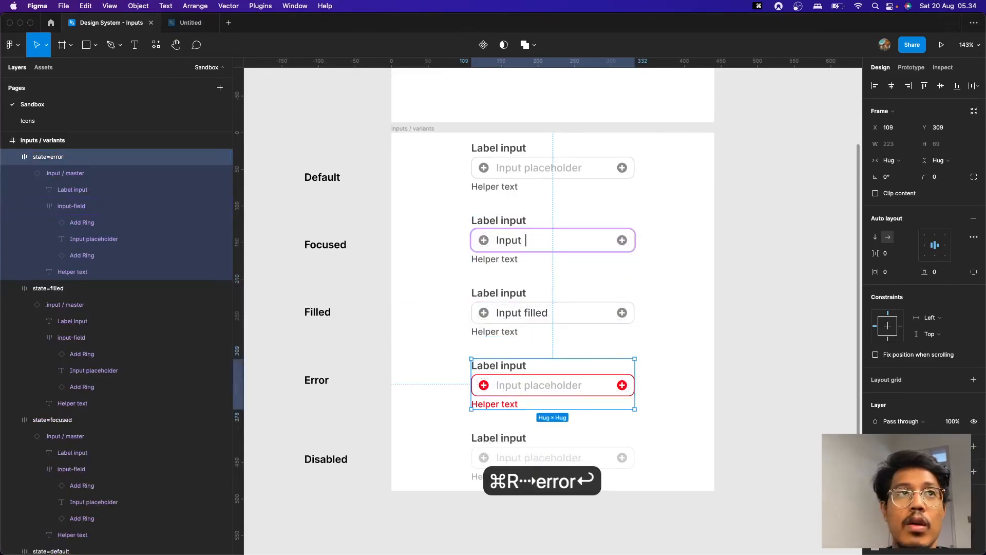
Step: Rename the Disabled frame to "state=disabled"
{"action": "left_click", "coordinate": [580, 466]}
{"action": "key", "text": "super+r"}
{"action": "key", "text": "Right"}
{"action": "type", "text": "disabled"}
{"action": "key", "text": "Return"}
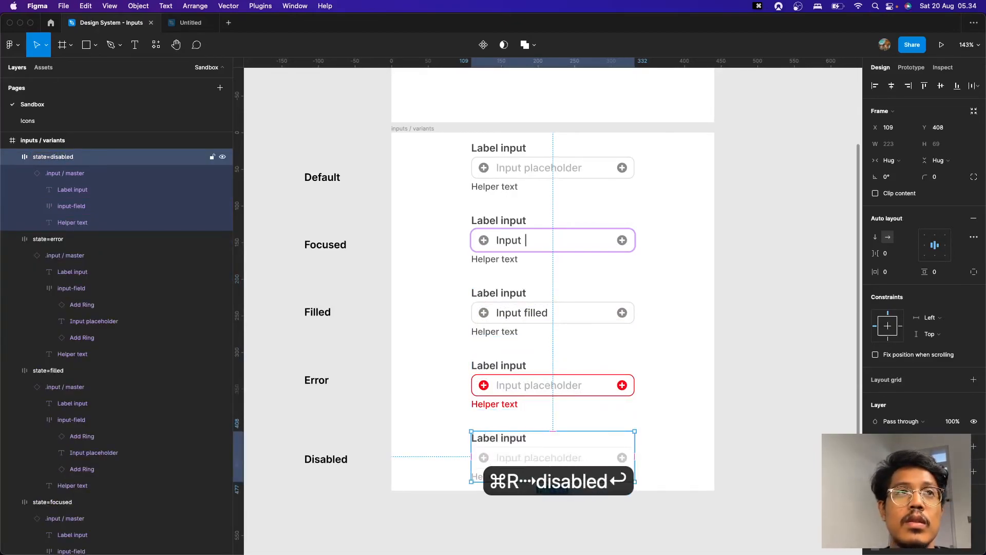
{"action": "left_click", "coordinate": [698, 195]}
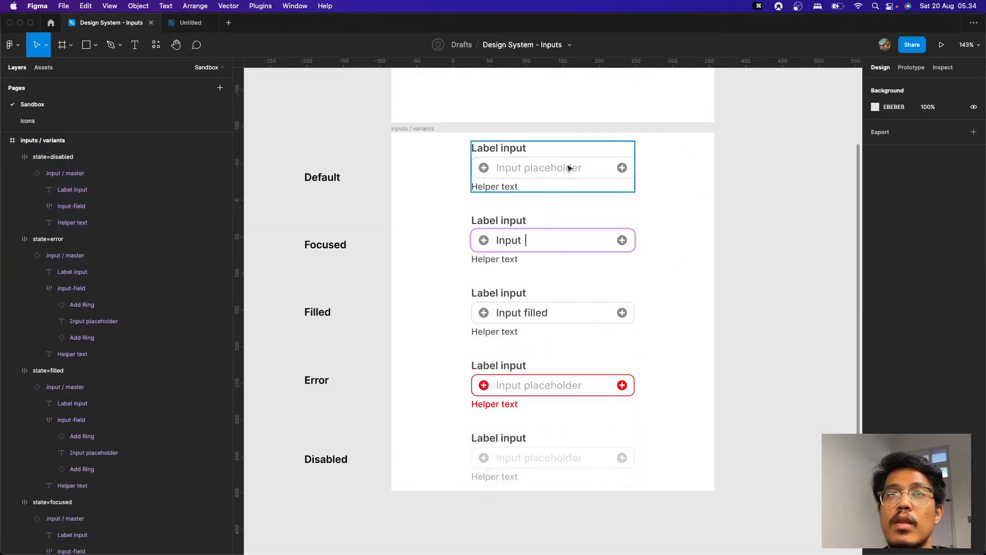
Step: Create a component set from all five state frames
{"action": "left_click", "coordinate": [570, 164]}
{"action": "left_click_drag", "start_coordinate": [443, 132], "coordinate": [663, 444]}
{"action": "scroll", "coordinate": [719, 493], "scroll_direction": "down", "scroll_amount": 2}
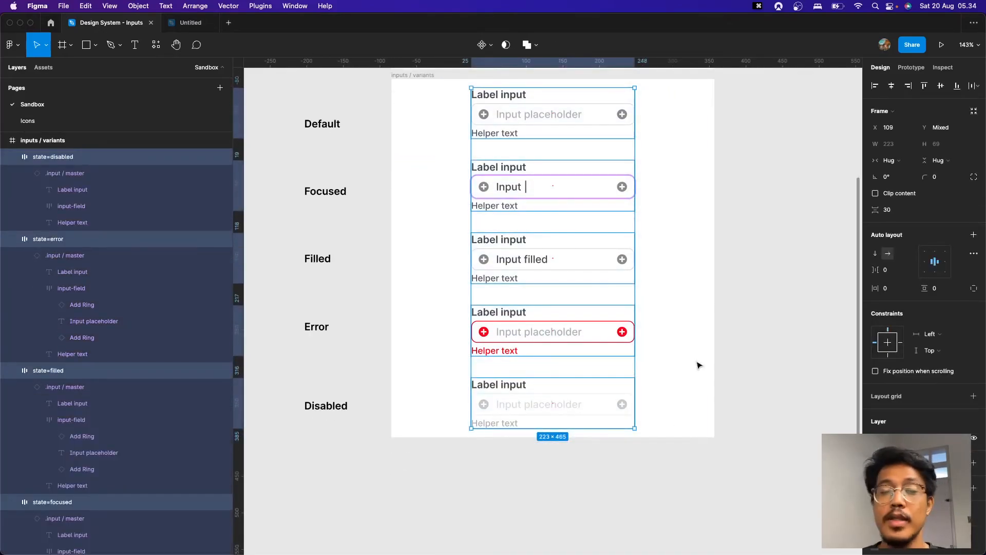
{"action": "left_click", "coordinate": [492, 50]}
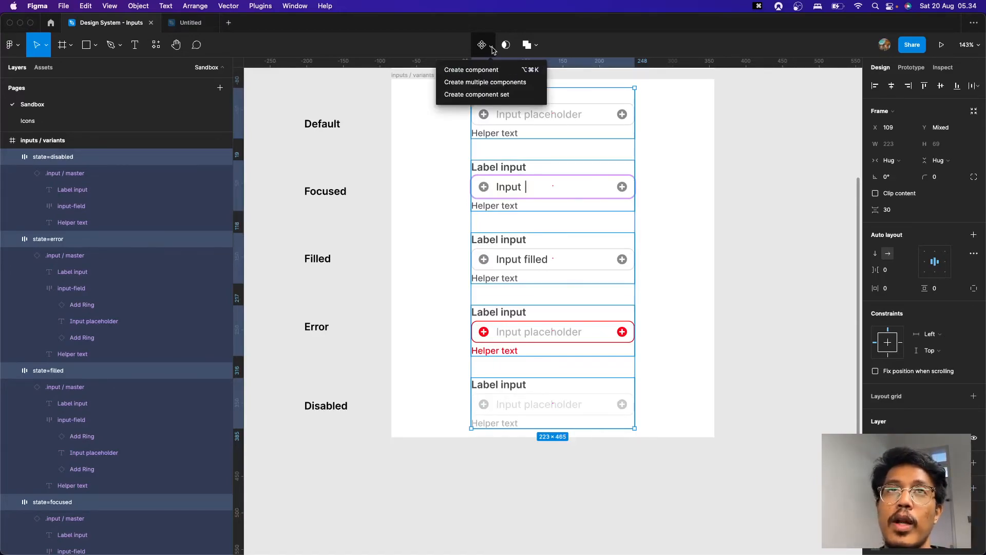
{"action": "left_click", "coordinate": [493, 96]}
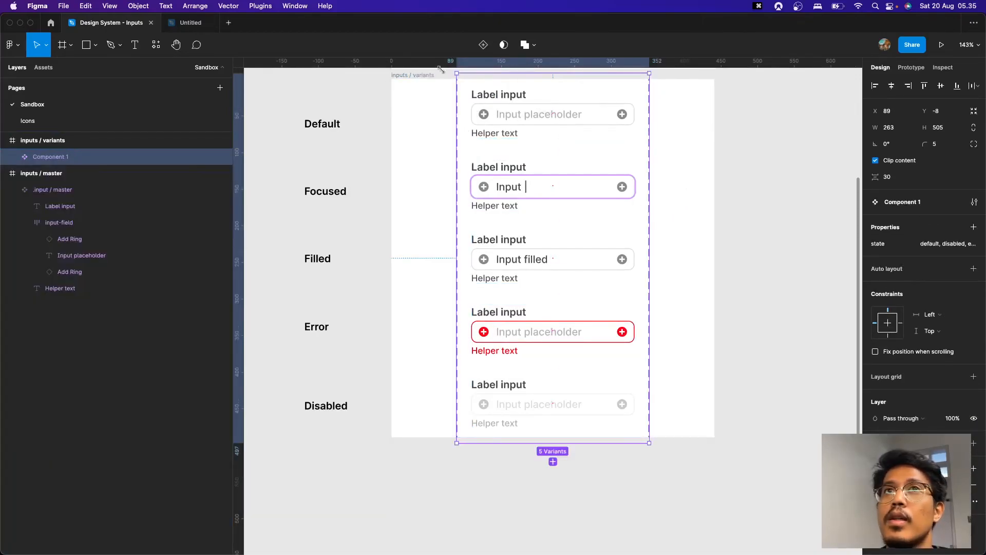
Step: Extend the inputs / variants frame to a height of about 615 and move the component set down inside it to about Y 55
{"action": "left_click", "coordinate": [405, 75]}
{"action": "left_click_drag", "start_coordinate": [694, 437], "coordinate": [686, 529]}
{"action": "left_click_drag", "start_coordinate": [587, 318], "coordinate": [582, 365]}
{"action": "key", "text": "super+z"}
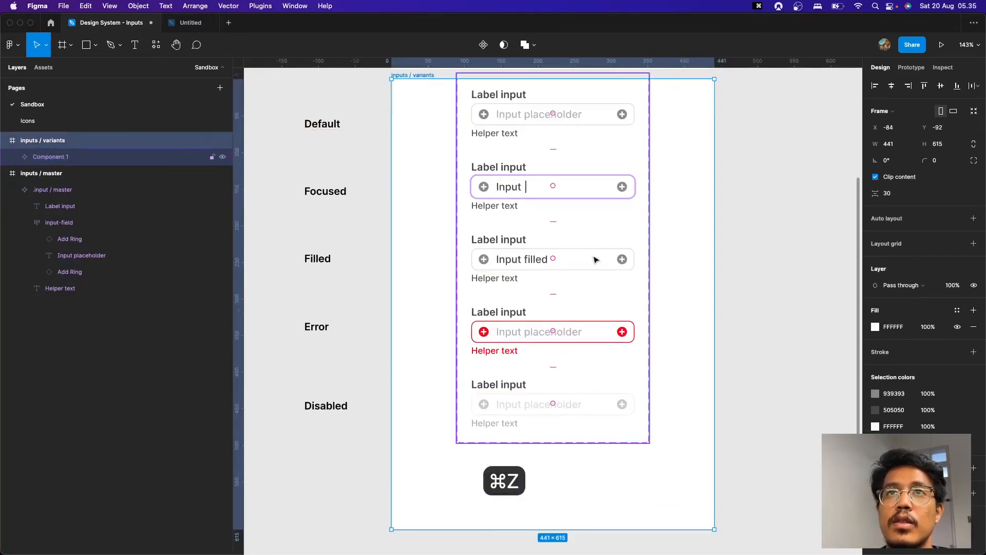
{"action": "left_click", "coordinate": [593, 240]}
{"action": "left_click_drag", "start_coordinate": [596, 209], "coordinate": [595, 255]}
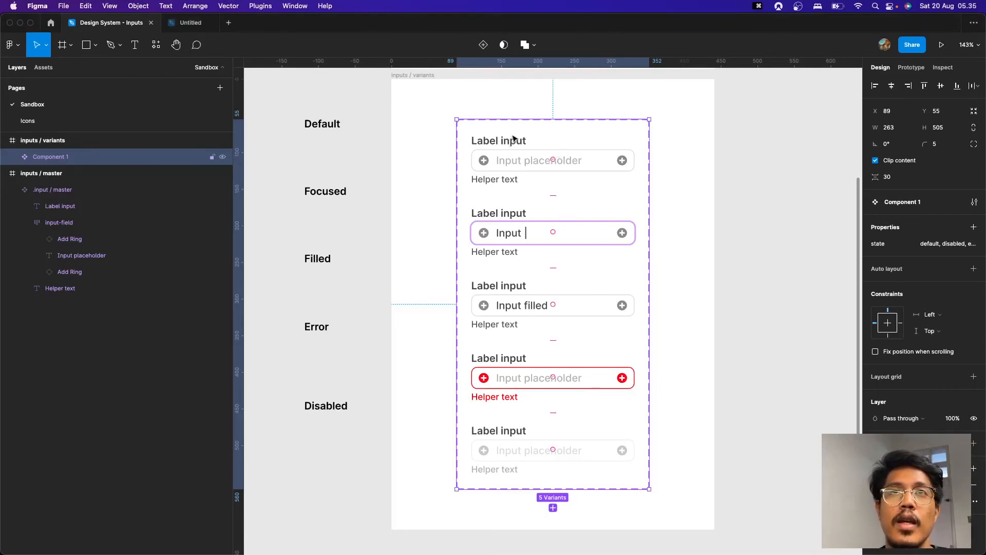
Step: Rename the component set to "inputs"
{"action": "key", "text": "super+r"}
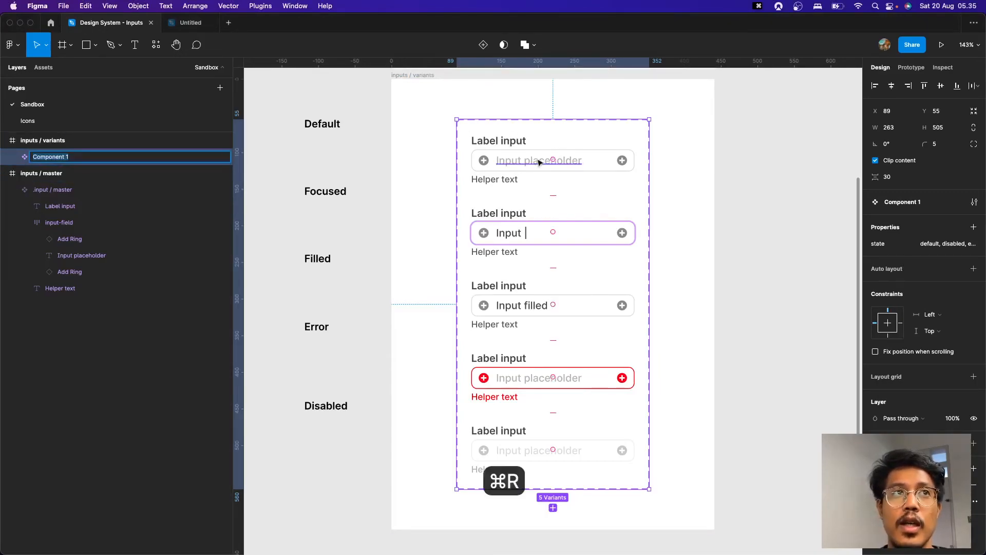
{"action": "type", "text": "inputs"}
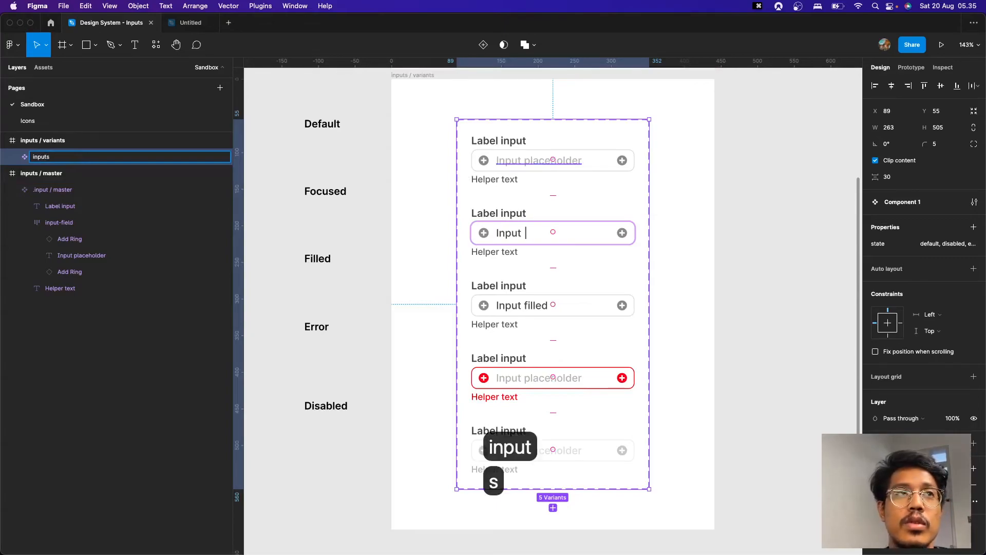
{"action": "key", "text": "Return"}
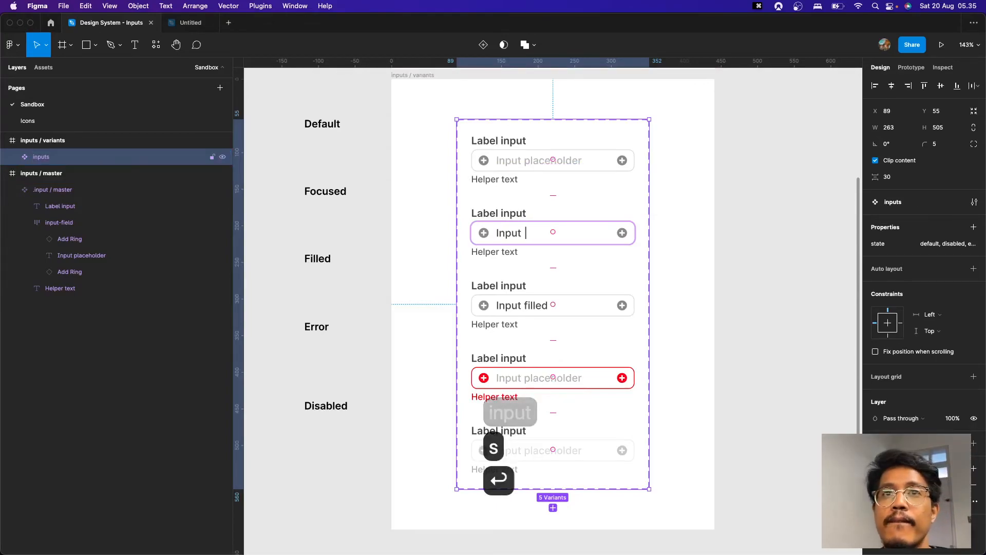
{"action": "left_click", "coordinate": [763, 202]}
{"action": "left_click", "coordinate": [548, 163]}
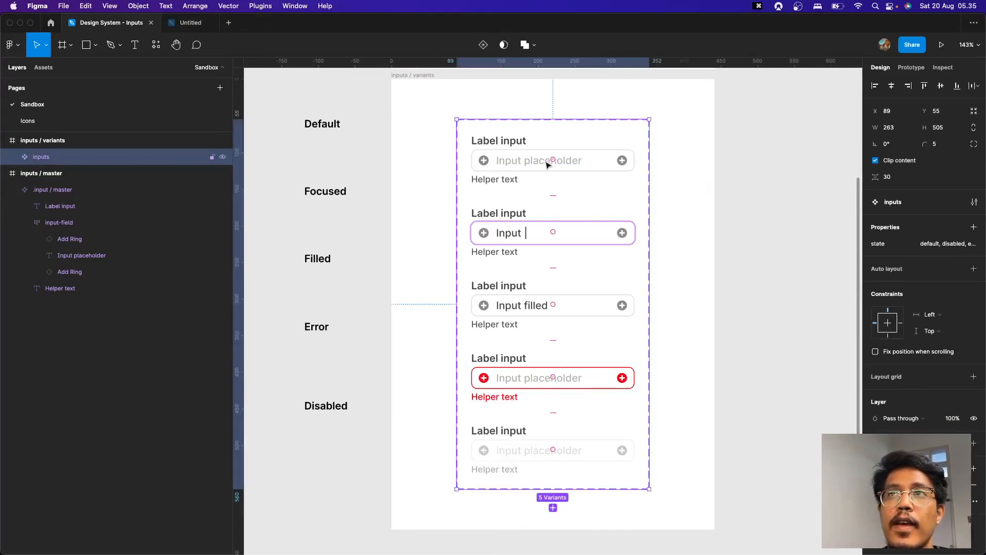
Step: Insert an instance of the inputs component on the empty canvas beside the variants frame
{"action": "left_click", "coordinate": [695, 174]}
{"action": "left_click", "coordinate": [576, 174]}
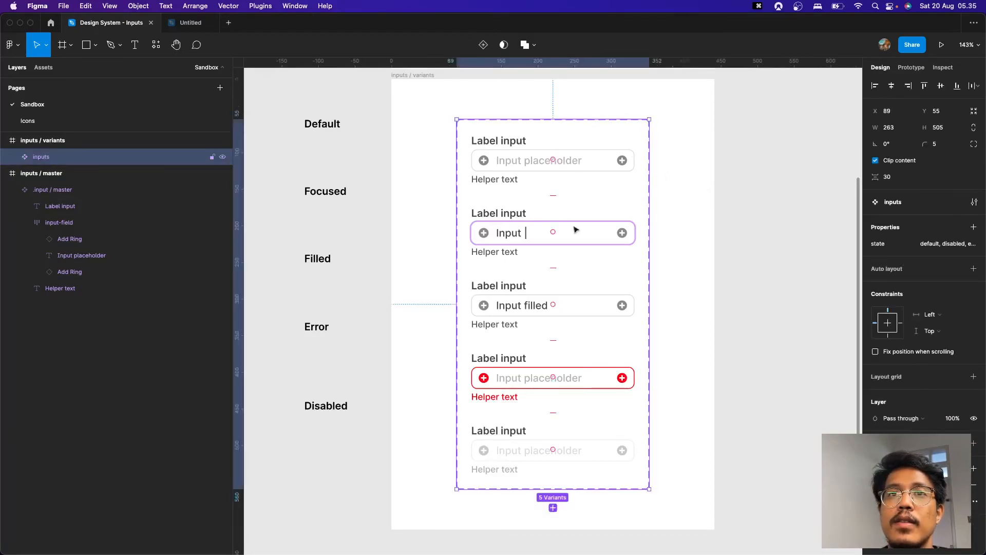
{"action": "left_click", "coordinate": [760, 321]}
{"action": "scroll", "coordinate": [761, 285], "scroll_direction": "down", "scroll_amount": 5}
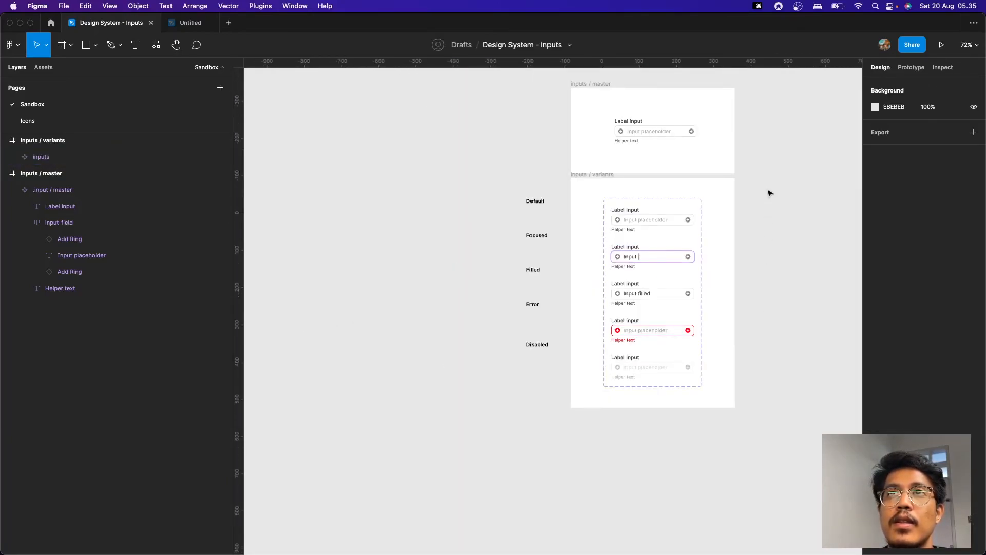
{"action": "left_click_drag", "start_coordinate": [779, 148], "coordinate": [606, 196]}
{"action": "scroll", "coordinate": [578, 209], "scroll_direction": "up", "scroll_amount": 5}
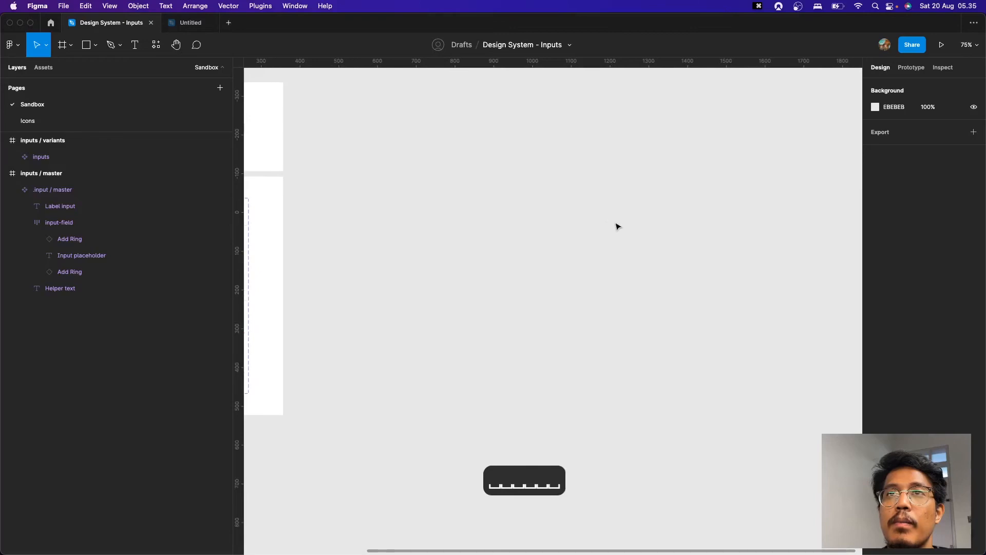
{"action": "key", "text": "shift+i"}
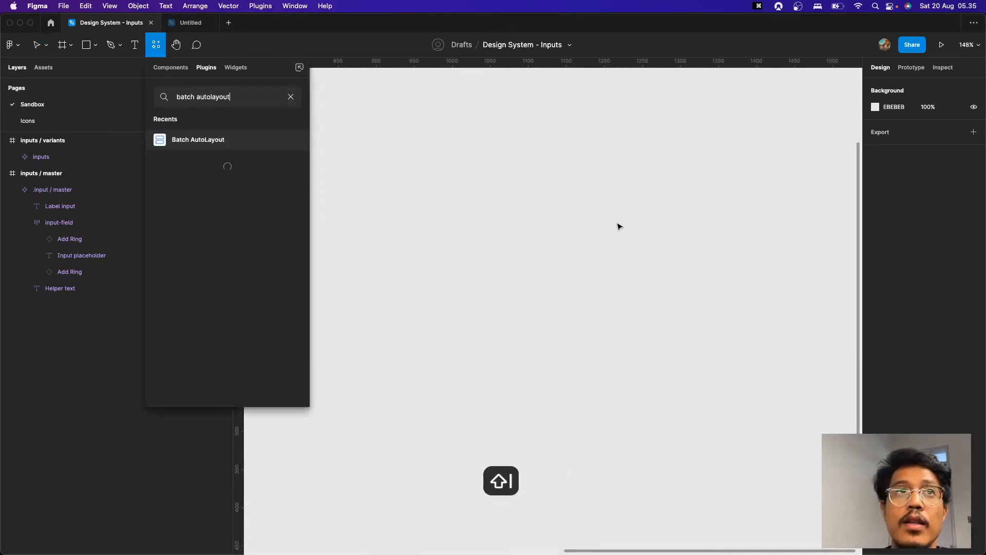
{"action": "key", "text": "super+a"}
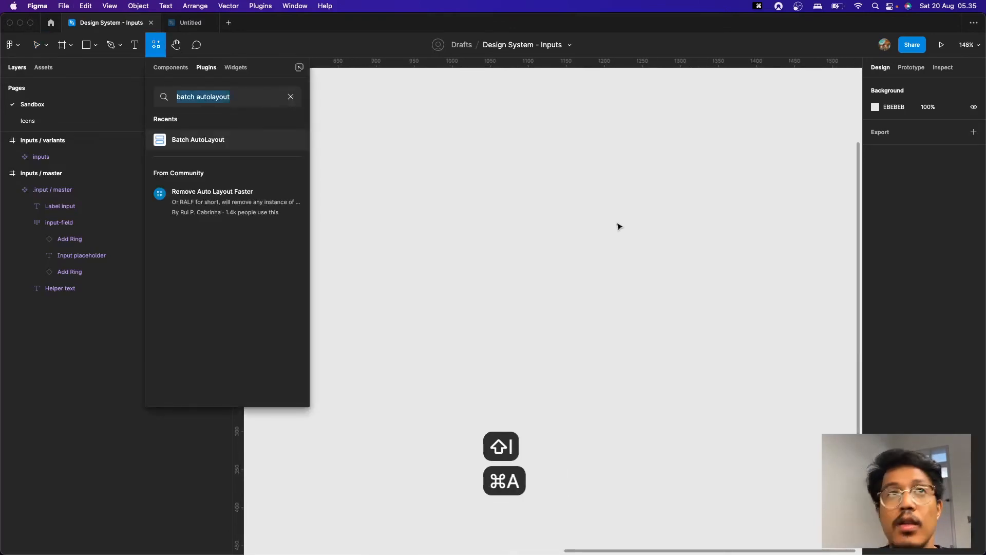
{"action": "left_click", "coordinate": [181, 71]}
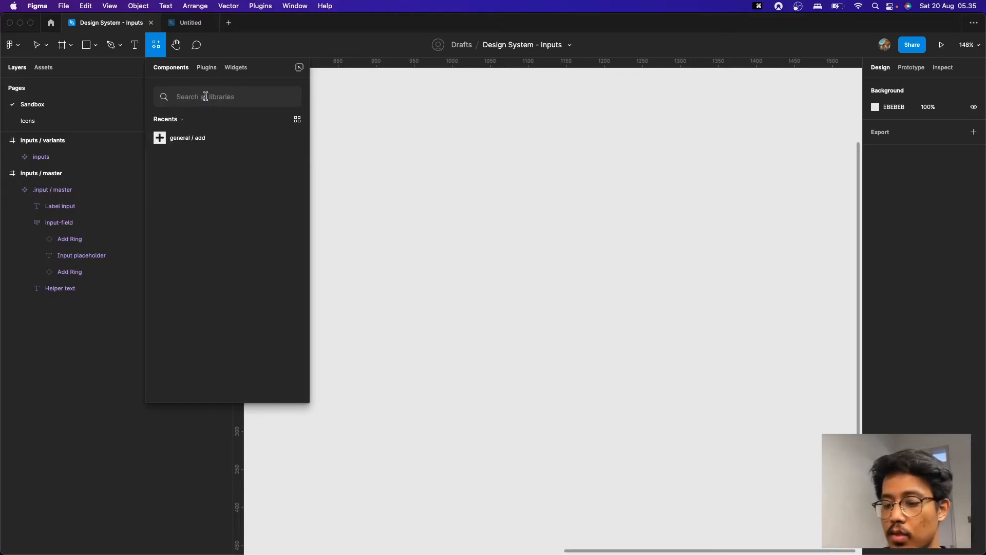
{"action": "type", "text": "inputs"}
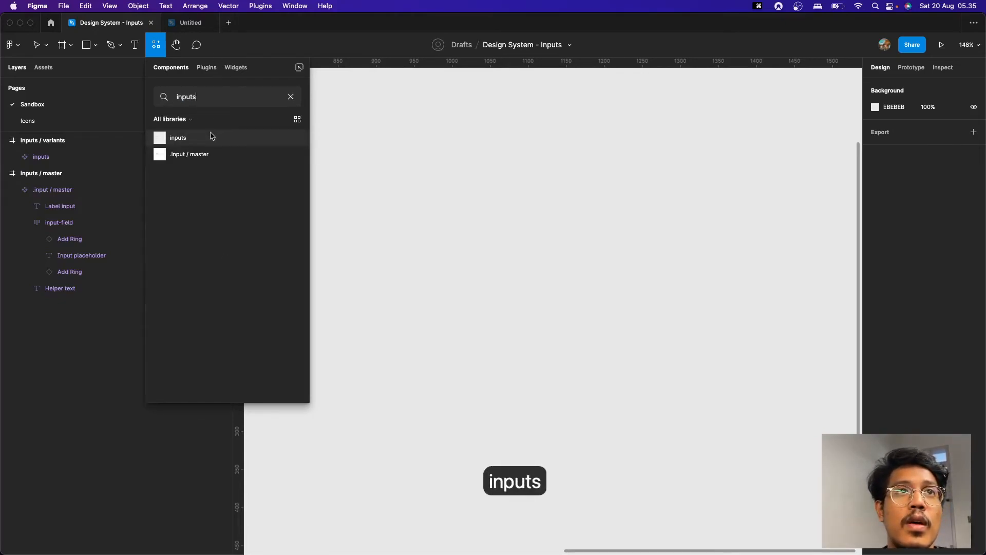
{"action": "left_click", "coordinate": [212, 137]}
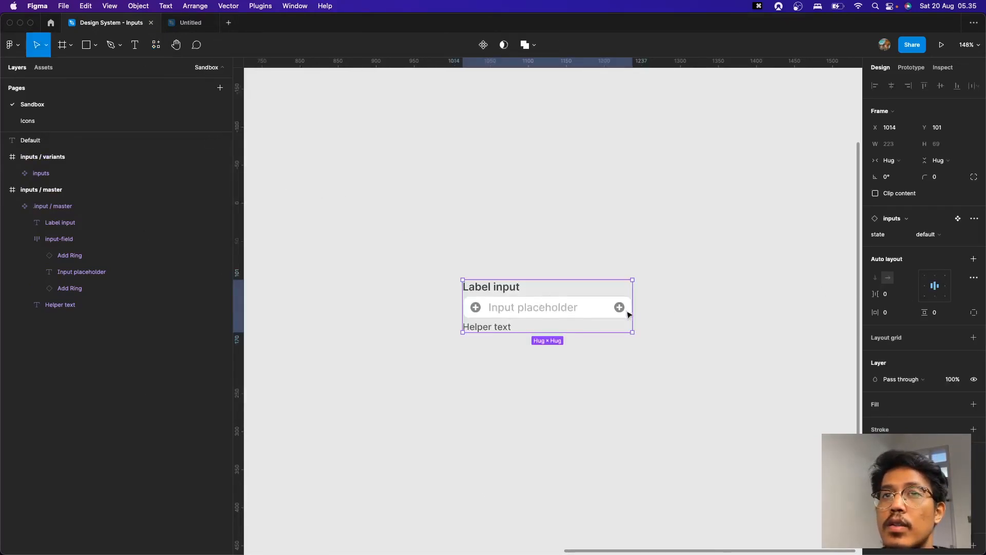
Step: Keep the instance's state as default and move it up to about Y -6
{"action": "left_click", "coordinate": [954, 237]}
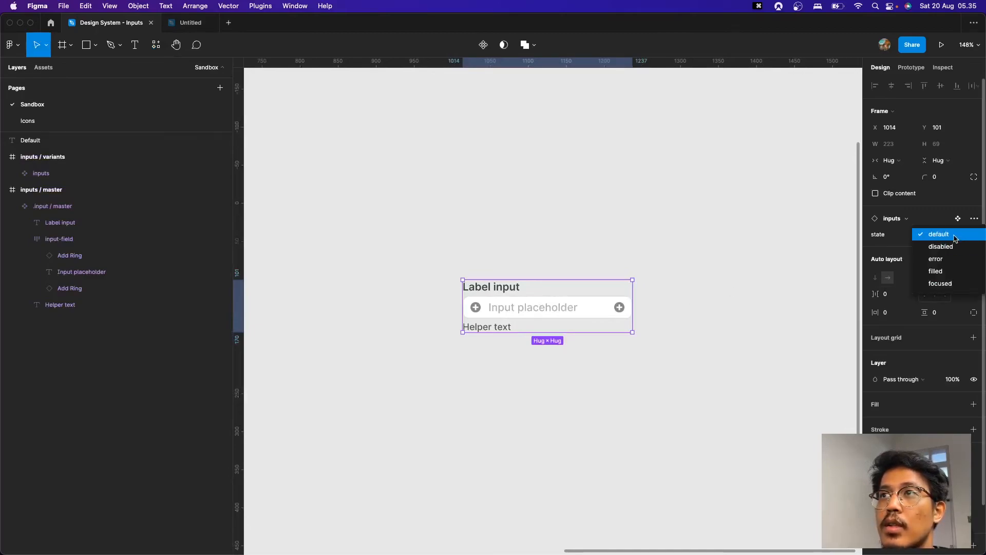
{"action": "left_click", "coordinate": [939, 234]}
{"action": "left_click_drag", "start_coordinate": [583, 309], "coordinate": [598, 228]}
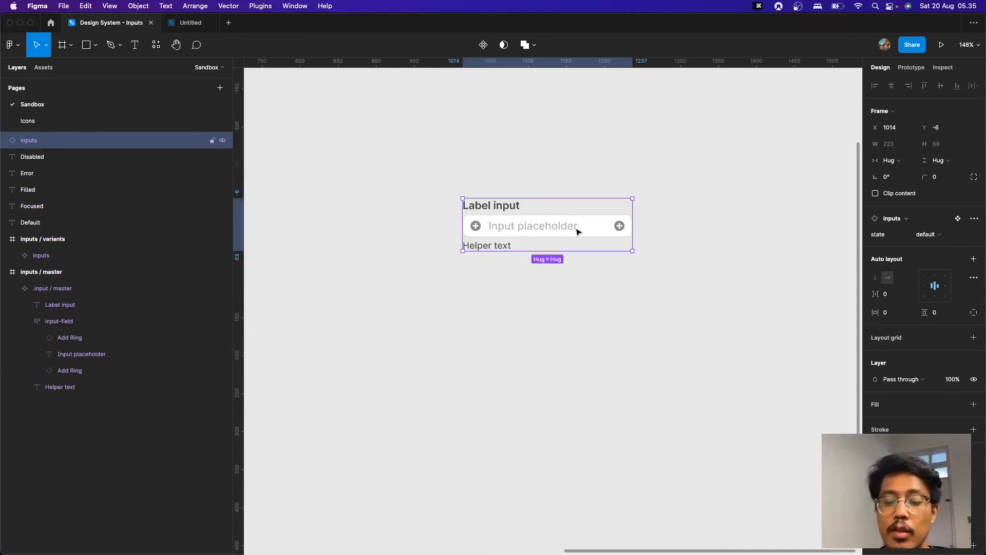
Step: Create an Android Small frame and move the inputs instance into it at about X 51, Y 160
{"action": "key", "text": "f"}
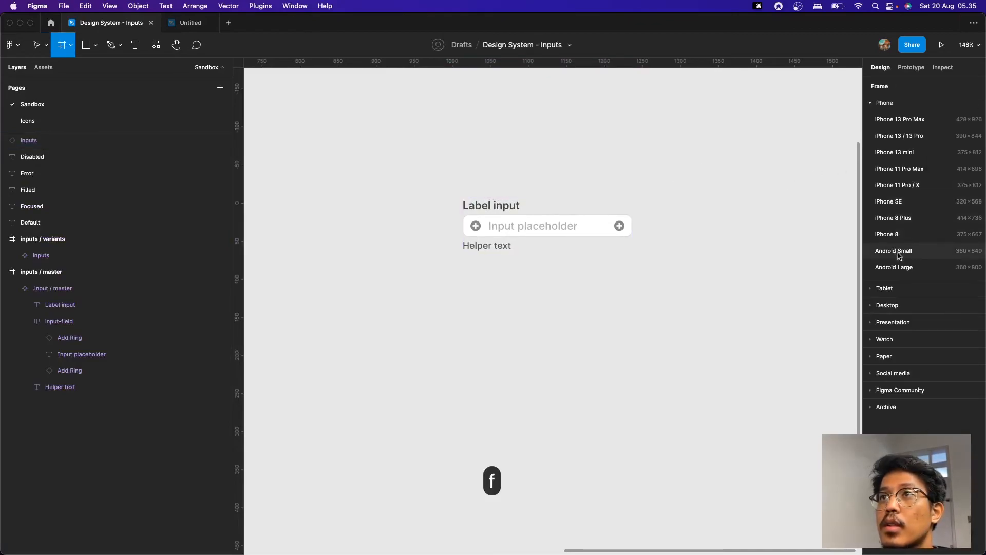
{"action": "left_click", "coordinate": [900, 256]}
{"action": "left_click_drag", "start_coordinate": [490, 231], "coordinate": [718, 231]}
{"action": "key", "text": "space"}
{"action": "left_click_drag", "start_coordinate": [763, 285], "coordinate": [676, 281]}
{"action": "left_click_drag", "start_coordinate": [683, 233], "coordinate": [661, 229]}
{"action": "scroll", "coordinate": [661, 226], "scroll_direction": "up", "scroll_amount": 2}
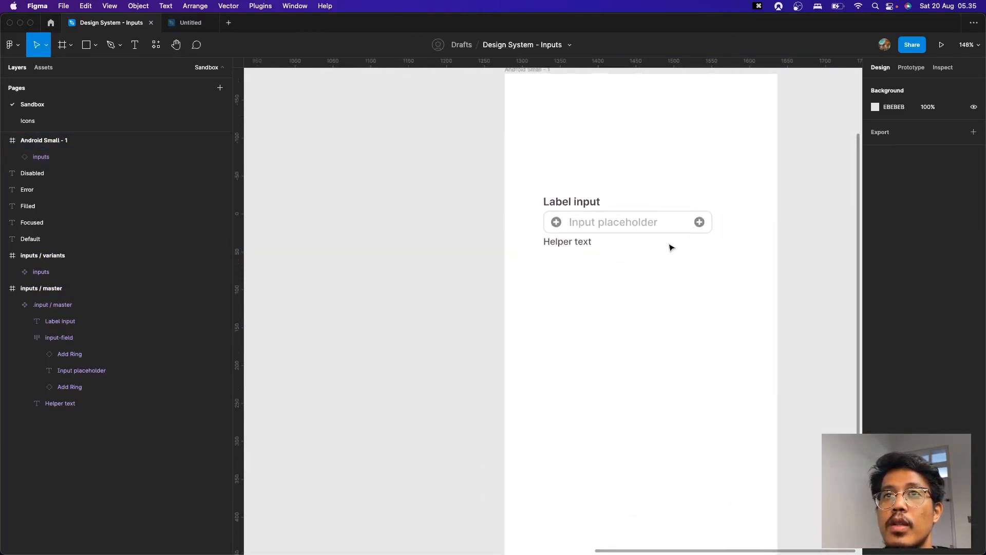
Step: Try to widen the inputs instance inside the Android Small frame by its side edge
{"action": "left_click_drag", "start_coordinate": [714, 220], "coordinate": [739, 227]}
{"action": "key", "text": "super+z"}
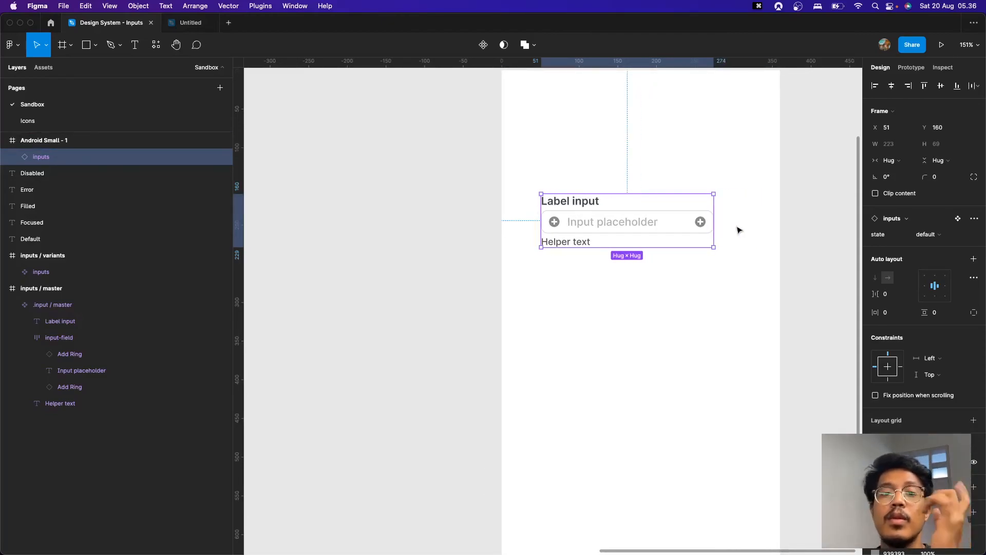
{"action": "scroll", "coordinate": [689, 279], "scroll_direction": "down", "scroll_amount": 5}
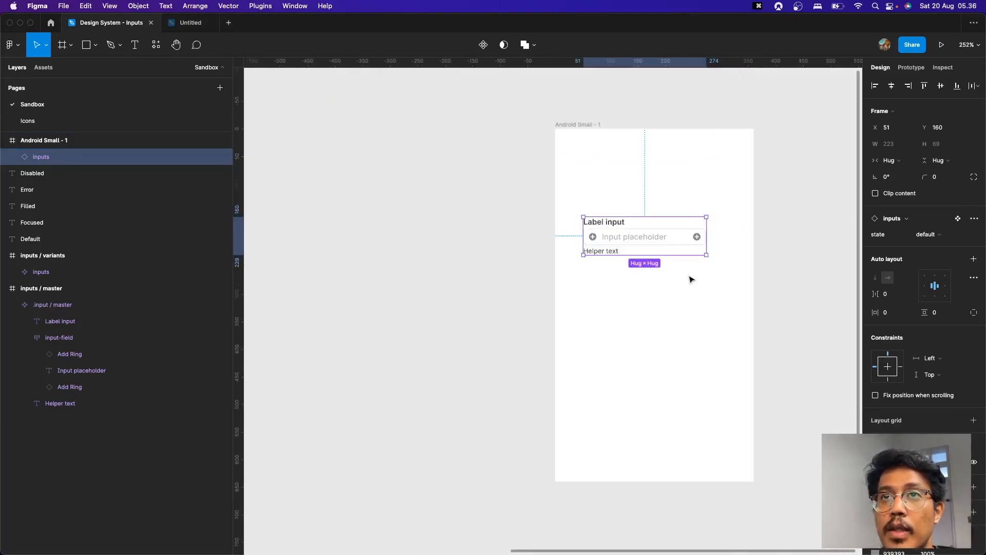
Step: Set the nested .input / master in all five variants of the inputs component set to Fill width
{"action": "left_click", "coordinate": [553, 277]}
{"action": "key", "text": "space"}
{"action": "left_click_drag", "start_coordinate": [437, 266], "coordinate": [668, 255]}
{"action": "scroll", "coordinate": [576, 262], "scroll_direction": "up", "scroll_amount": 5}
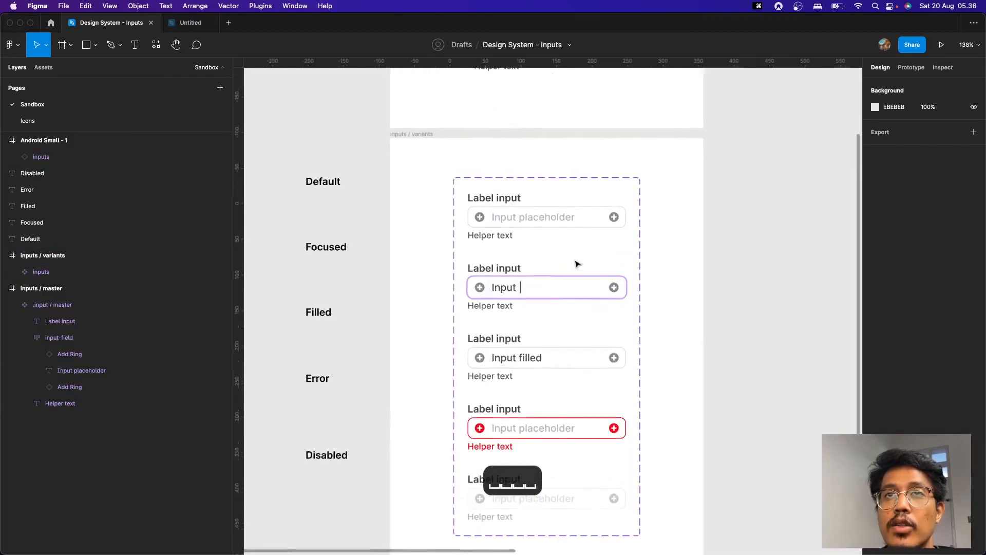
{"action": "left_click", "coordinate": [575, 225]}
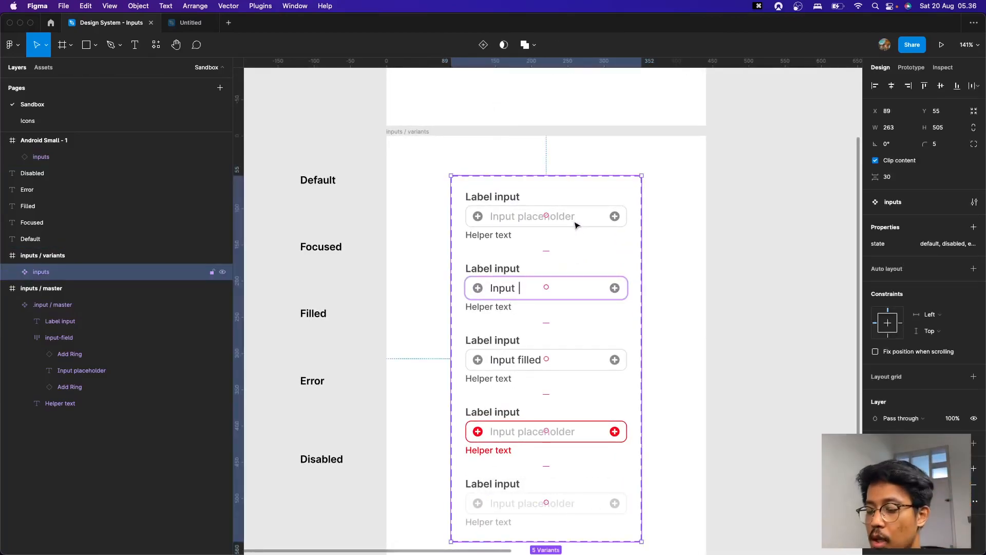
{"action": "key", "text": "Return"}
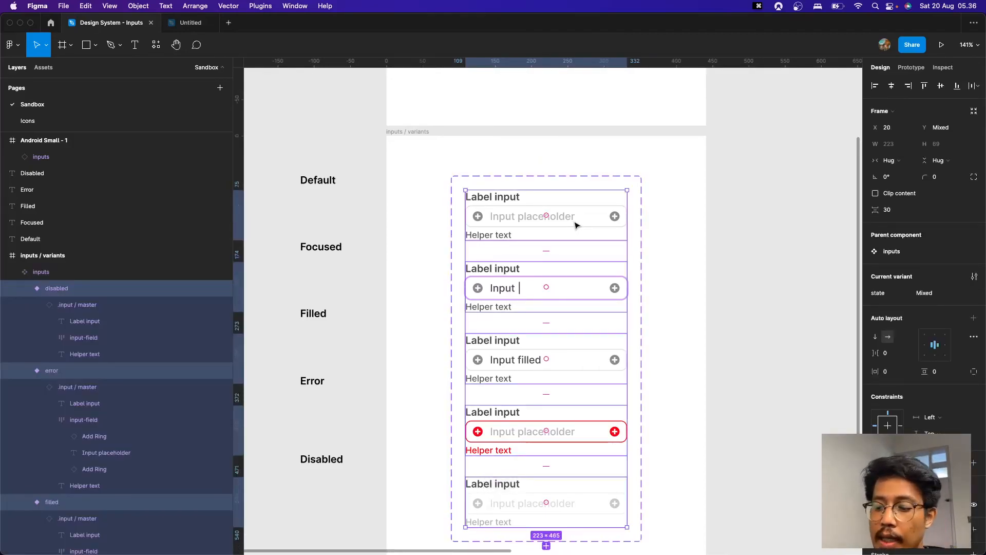
{"action": "key", "text": "Return"}
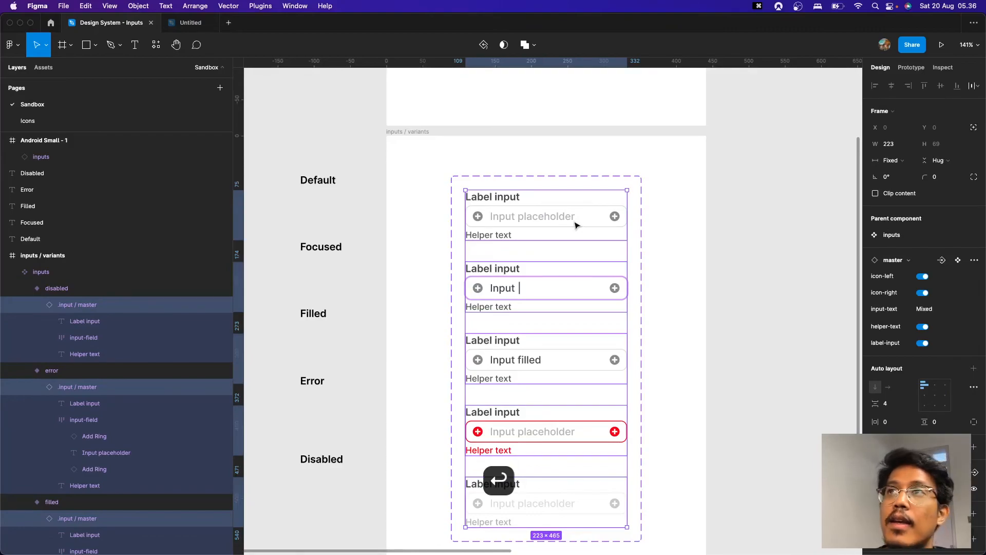
{"action": "left_click", "coordinate": [894, 162]}
{"action": "left_click", "coordinate": [905, 186]}
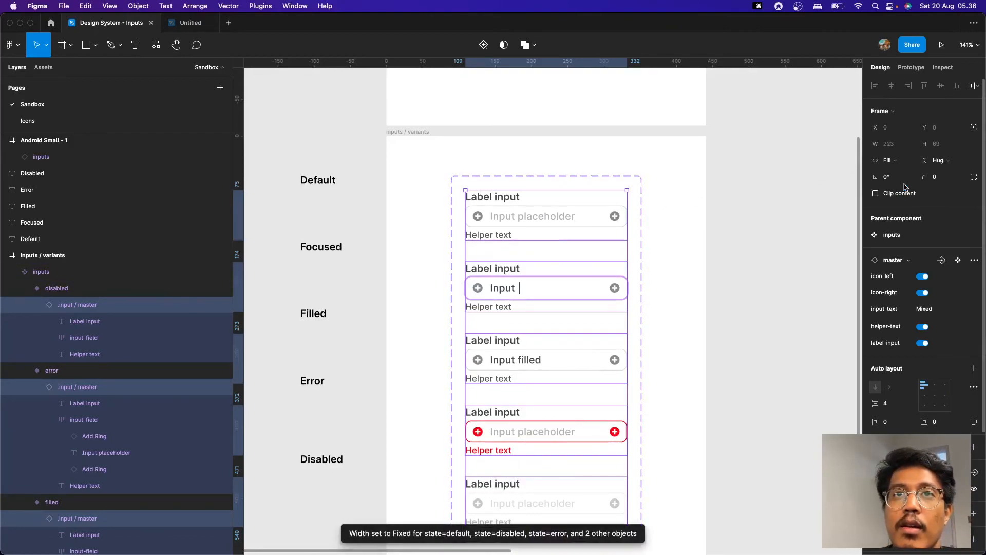
Step: Try resizing the inputs instance in the Android Small frame to a width of about 217
{"action": "left_click", "coordinate": [732, 286]}
{"action": "key", "text": "space"}
{"action": "left_click_drag", "start_coordinate": [746, 247], "coordinate": [537, 247]}
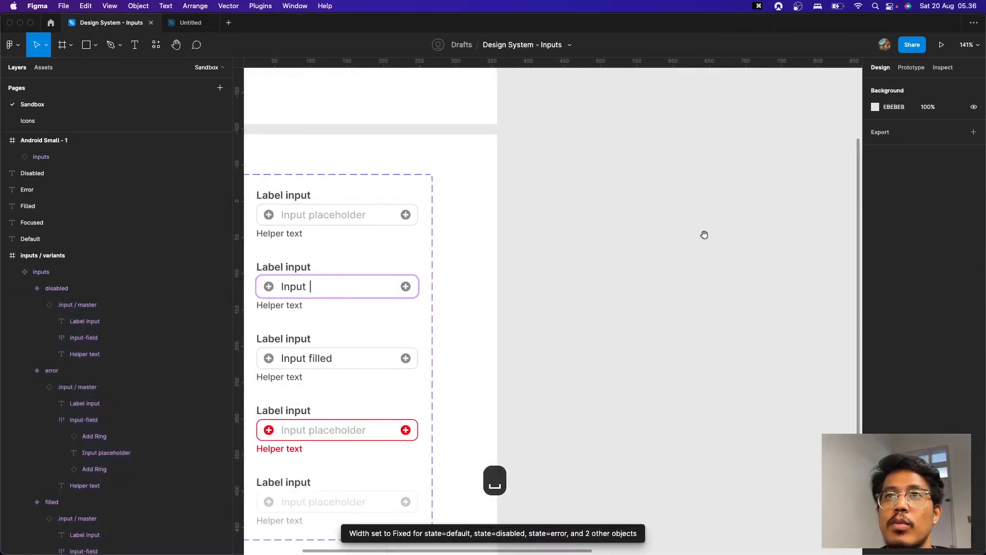
{"action": "left_click_drag", "start_coordinate": [707, 236], "coordinate": [391, 233]}
{"action": "left_click", "coordinate": [757, 195]}
{"action": "mouse_move", "coordinate": [776, 195]}
{"action": "left_mouse_down"}
{"action": "mouse_move", "coordinate": [830, 195]}
{"action": "mouse_move", "coordinate": [738, 197]}
{"action": "mouse_move", "coordinate": [768, 193]}
{"action": "left_mouse_up"}
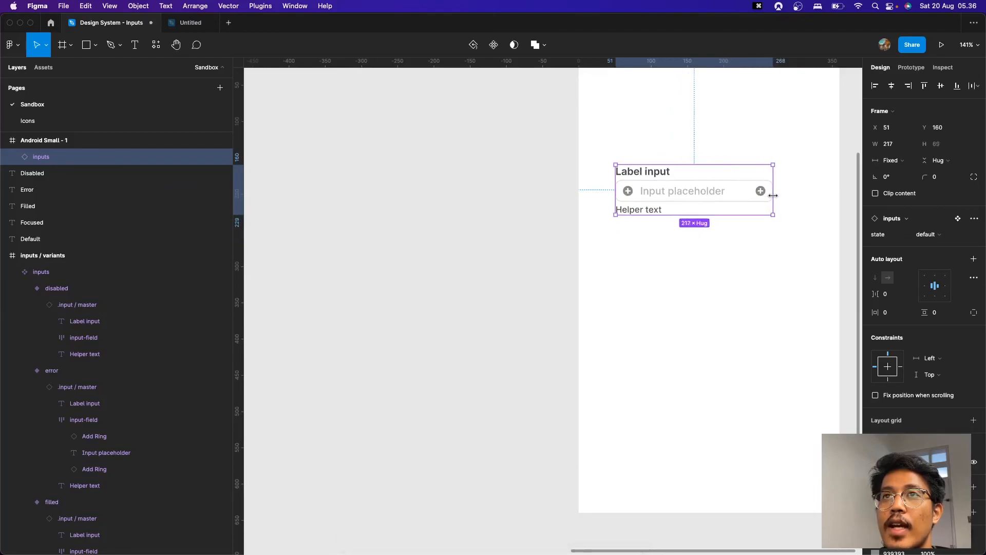
{"action": "key", "text": "super+z"}
Step: Move the inputs instance to about X 68, Y 168 within the Android Small frame
{"action": "key", "text": "space"}
{"action": "left_click_drag", "start_coordinate": [769, 245], "coordinate": [619, 292]}
{"action": "left_click_drag", "start_coordinate": [564, 242], "coordinate": [587, 245]}
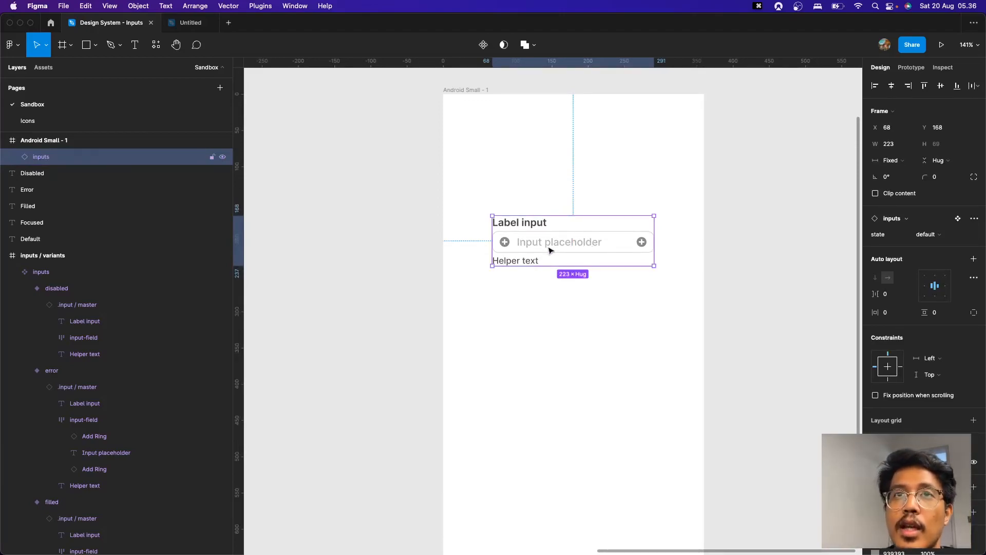
Step: Turn off the icon-left and helper-text properties of the instance's nested .input / master
{"action": "key", "text": "Return"}
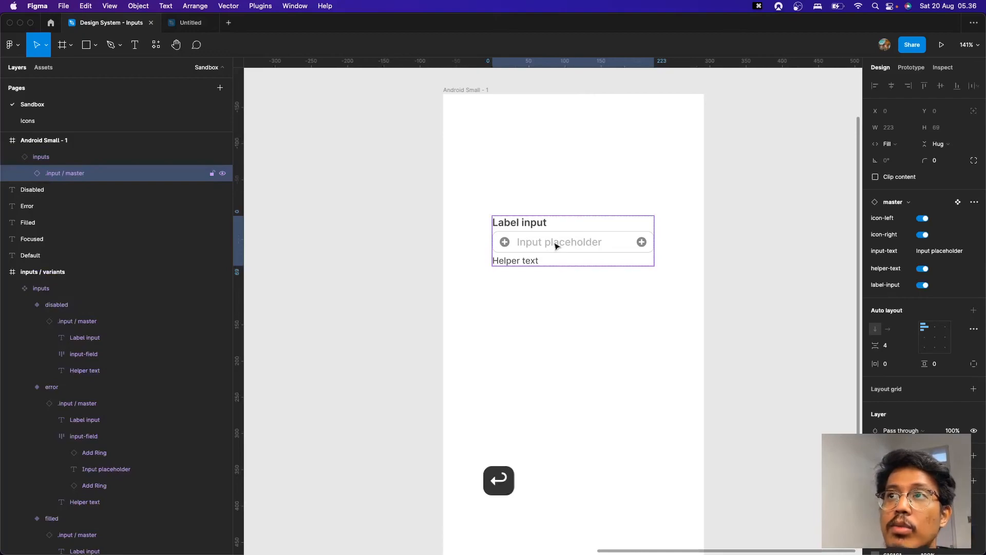
{"action": "left_click", "coordinate": [923, 219]}
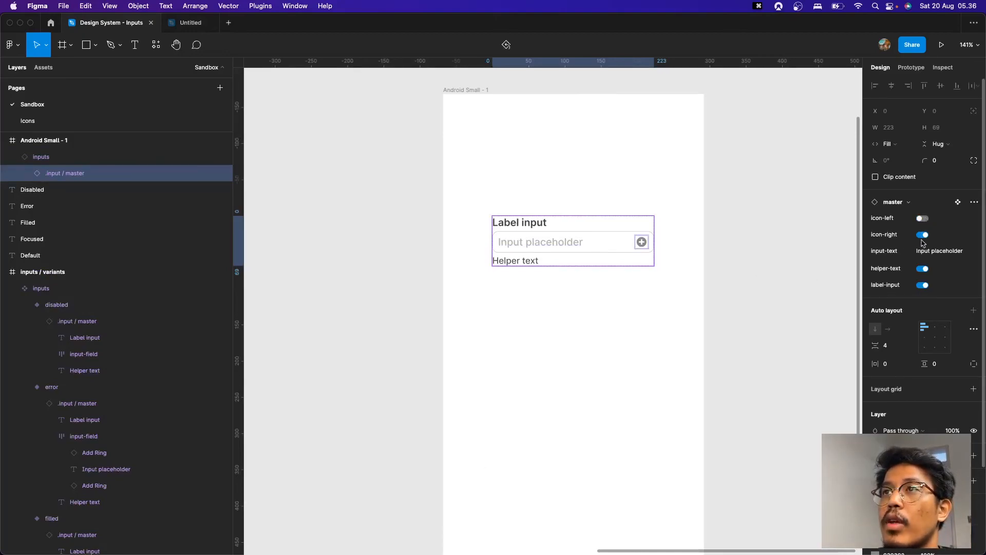
{"action": "left_click", "coordinate": [922, 268]}
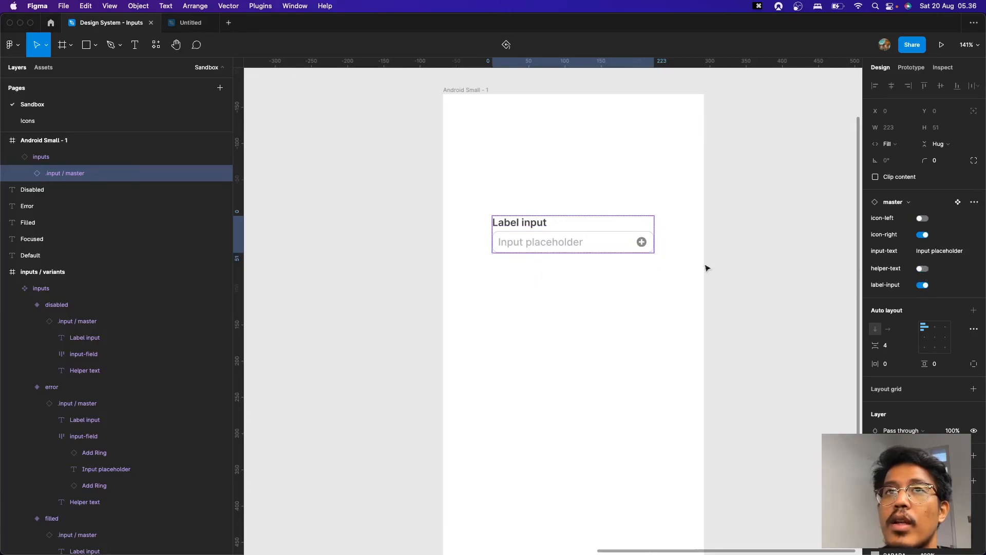
Step: Set the nested component's input-text property to a sample email address
{"action": "left_click", "coordinate": [941, 250]}
{"action": "key", "text": "super+a"}
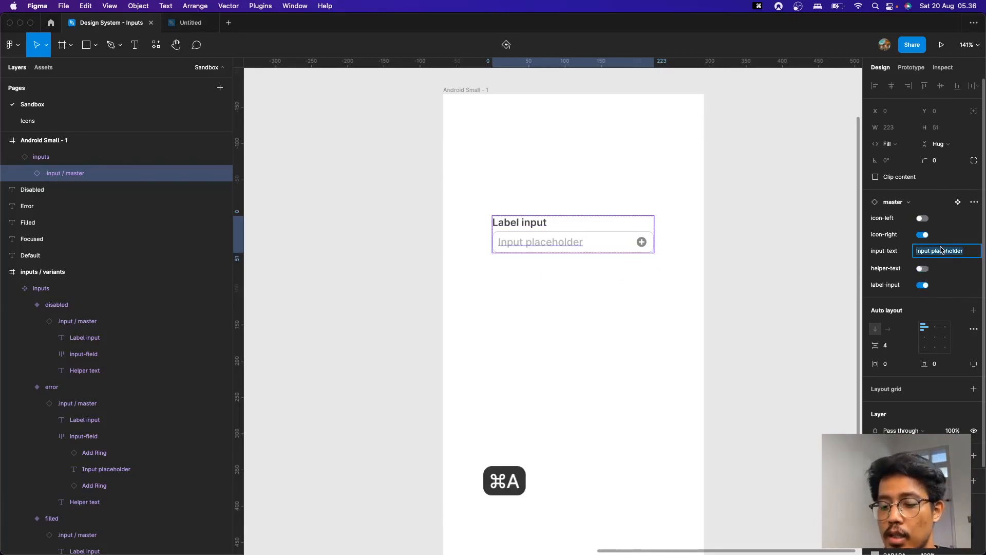
{"action": "type", "text": "yo"}
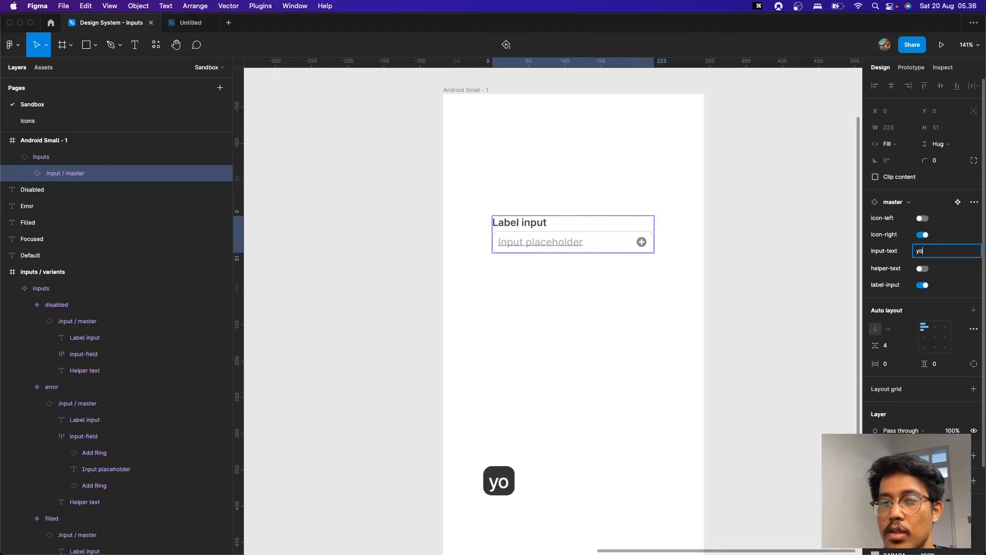
{"action": "type", "text": "ur@email.com"}
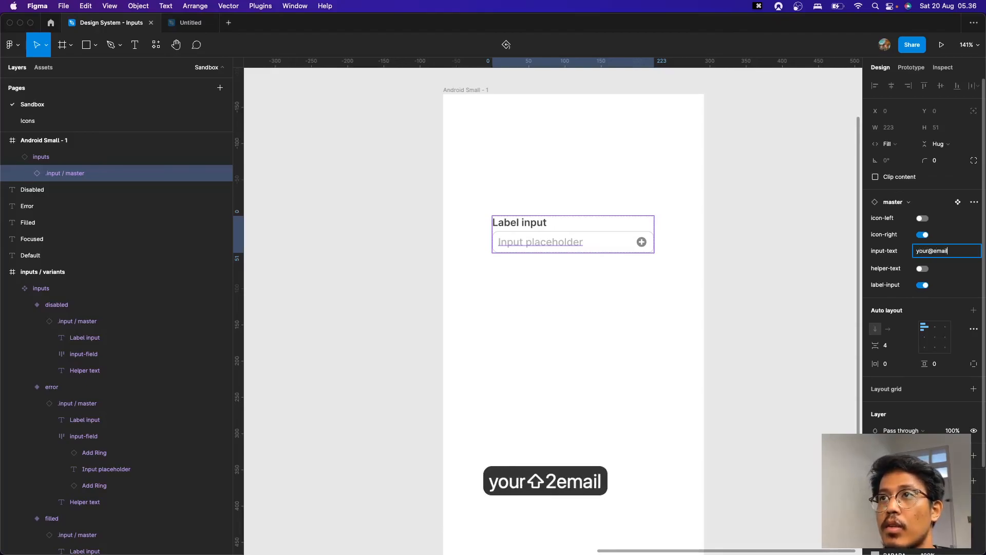
{"action": "key", "text": "Return"}
Step: Change the instance's label text to "Email"
{"action": "double_click", "coordinate": [527, 224]}
{"action": "double_click", "coordinate": [528, 224]}
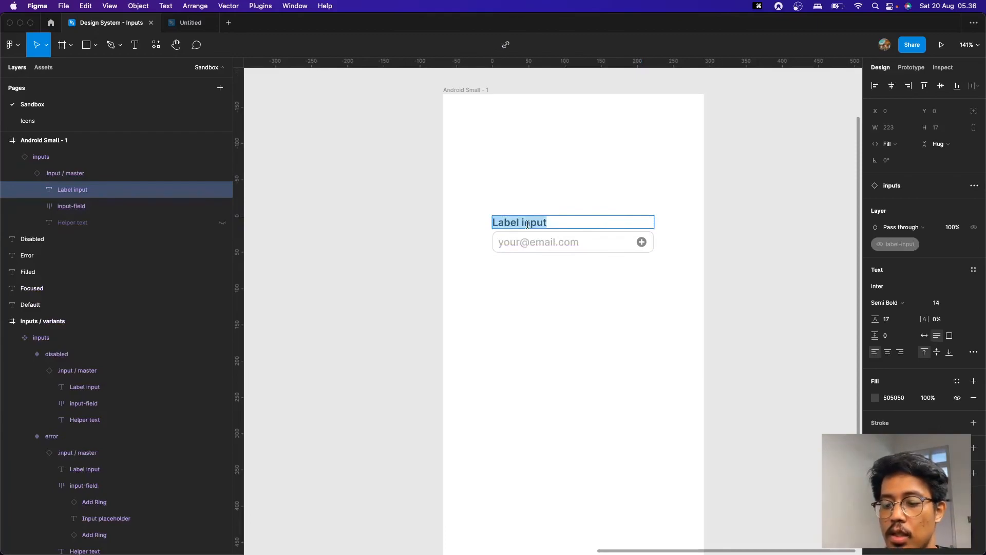
{"action": "type", "text": "Email"}
{"action": "key", "text": "Escape"}
{"action": "key", "text": "Escape"}
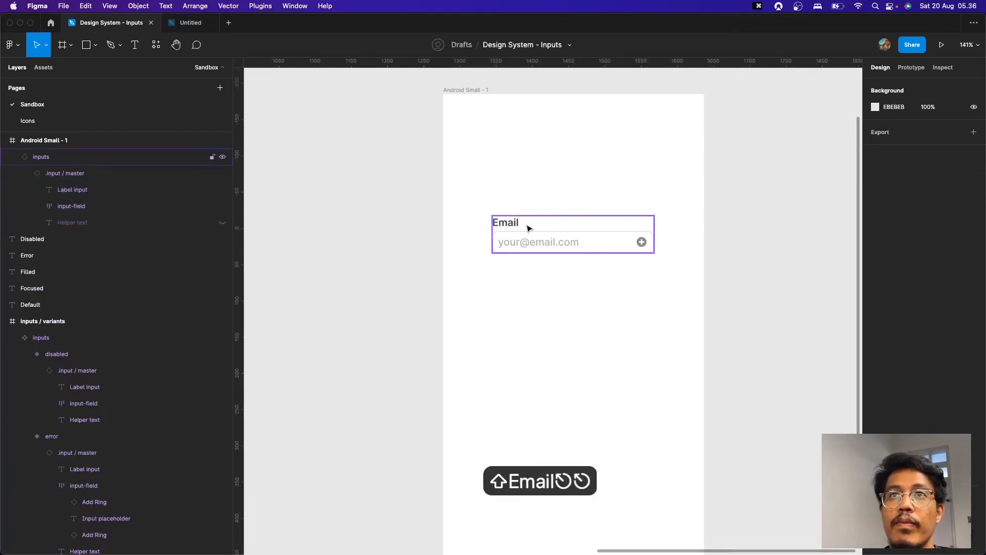
Step: Duplicate the Email input and place the copy directly below it at about Y 248
{"action": "left_click", "coordinate": [575, 247]}
{"action": "key", "text": "super+d"}
{"action": "left_click_drag", "start_coordinate": [575, 247], "coordinate": [576, 305]}
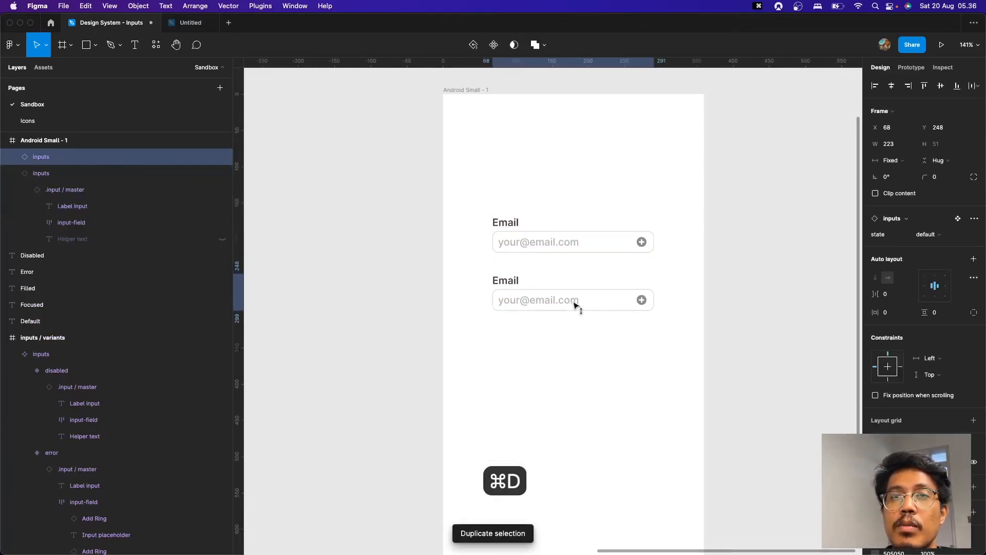
Step: Change the lower input's label to "Password" and its placeholder text to six asterisks
{"action": "double_click", "coordinate": [507, 282]}
{"action": "type", "text": "Password"}
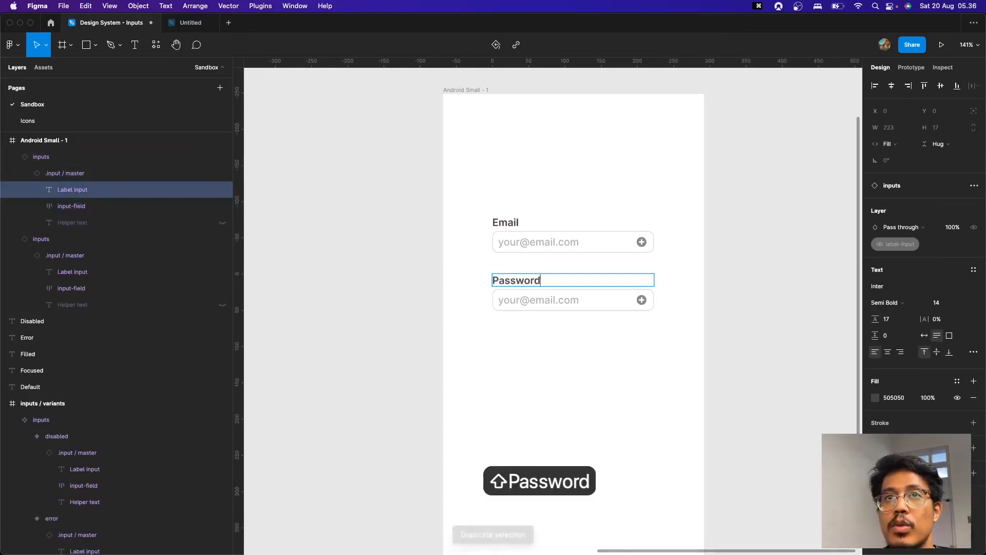
{"action": "double_click", "coordinate": [512, 300]}
{"action": "key", "text": "super+a"}
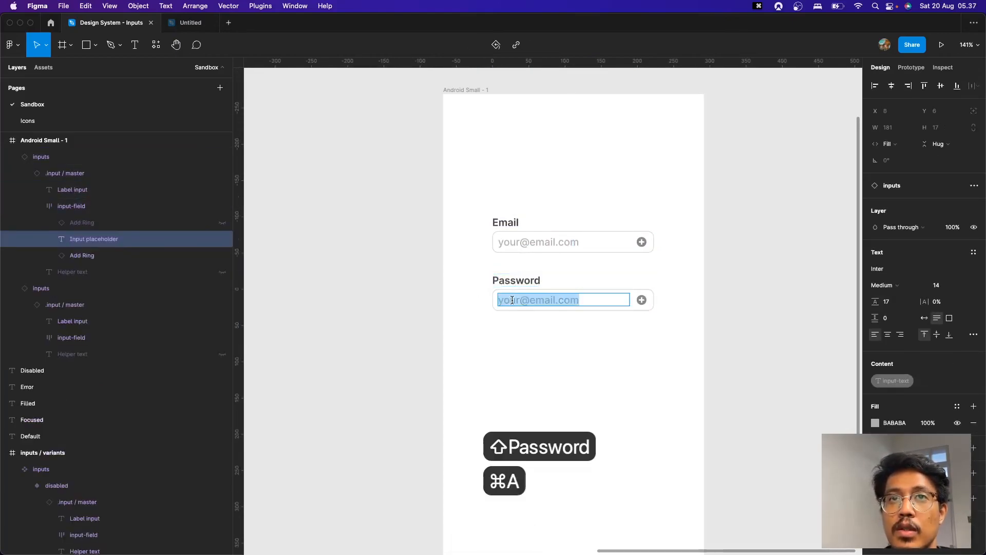
{"action": "type", "text": "******"}
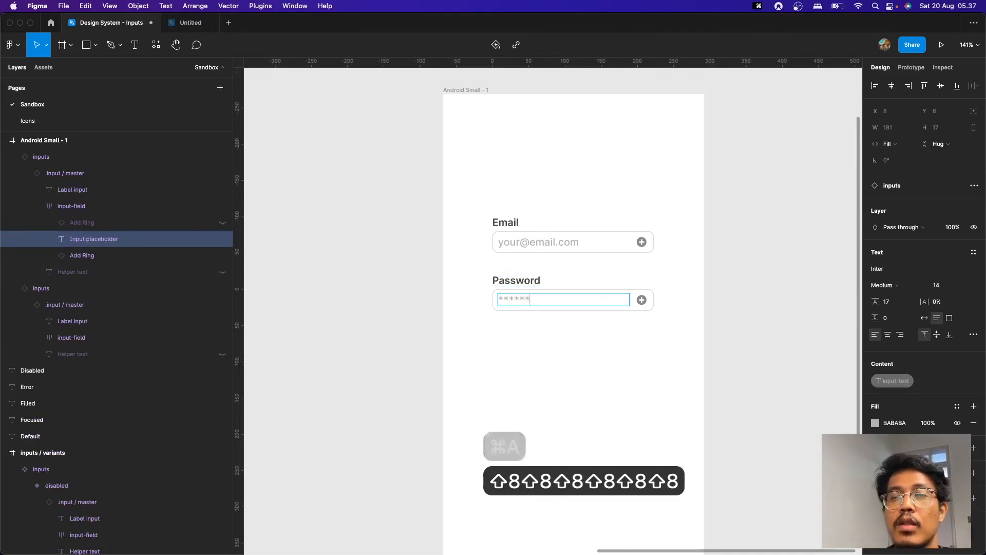
{"action": "key", "text": "Escape"}
{"action": "key", "text": "Escape"}
{"action": "left_click", "coordinate": [590, 304]}
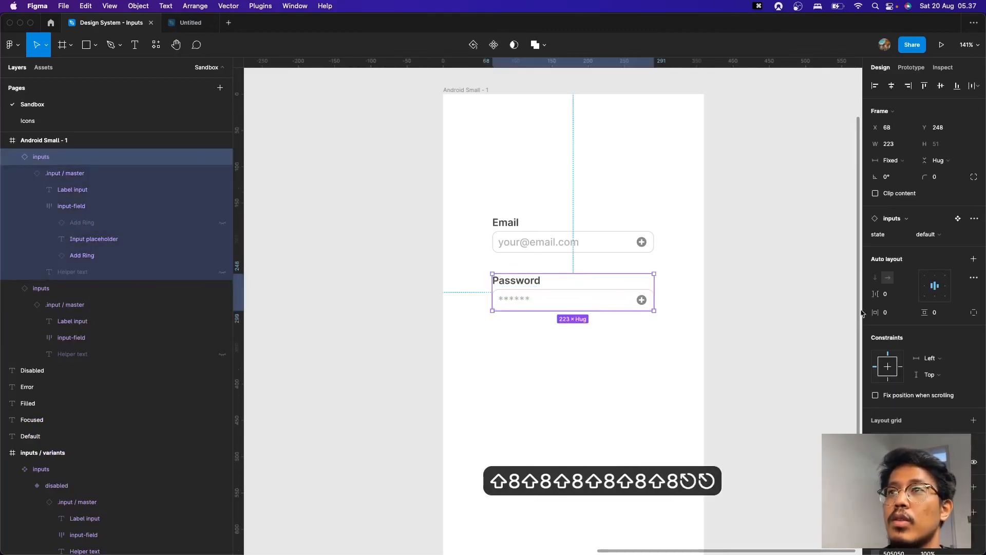
Step: Switch the Password input instance to the error state and turn on its nested component's helper text
{"action": "left_click", "coordinate": [933, 240]}
{"action": "left_click", "coordinate": [931, 257]}
{"action": "left_click", "coordinate": [646, 344]}
{"action": "left_click", "coordinate": [627, 310]}
{"action": "key", "text": "Return"}
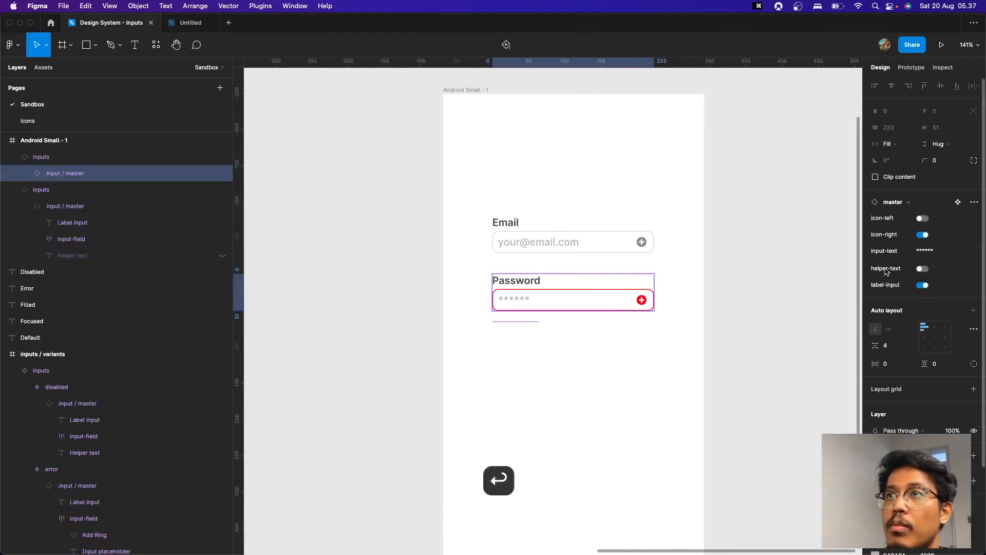
{"action": "left_click", "coordinate": [923, 269]}
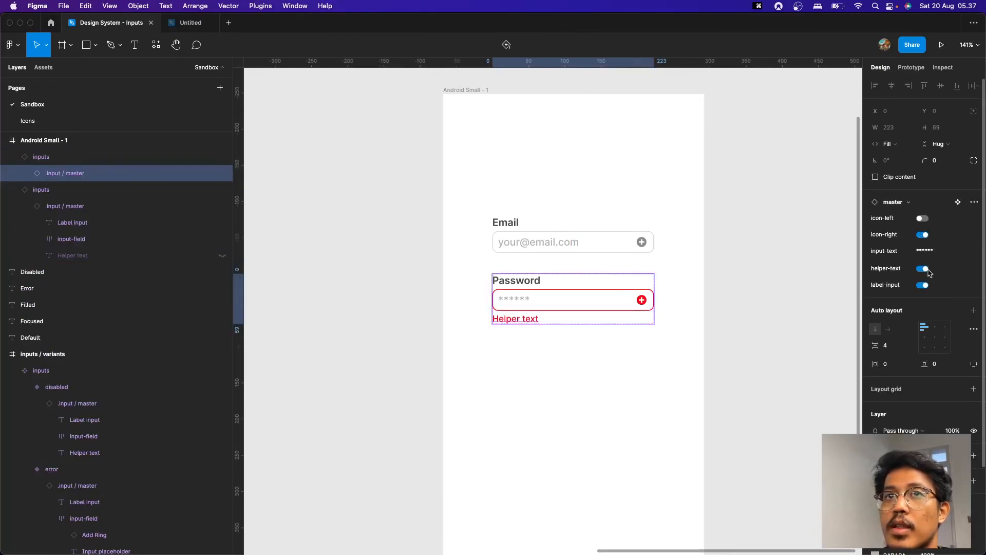
{"action": "left_click", "coordinate": [684, 350]}
Step: Change the Password input's helper text to "Please check your password again"
{"action": "left_click", "coordinate": [519, 320], "text": "super"}
{"action": "double_click", "coordinate": [519, 320]}
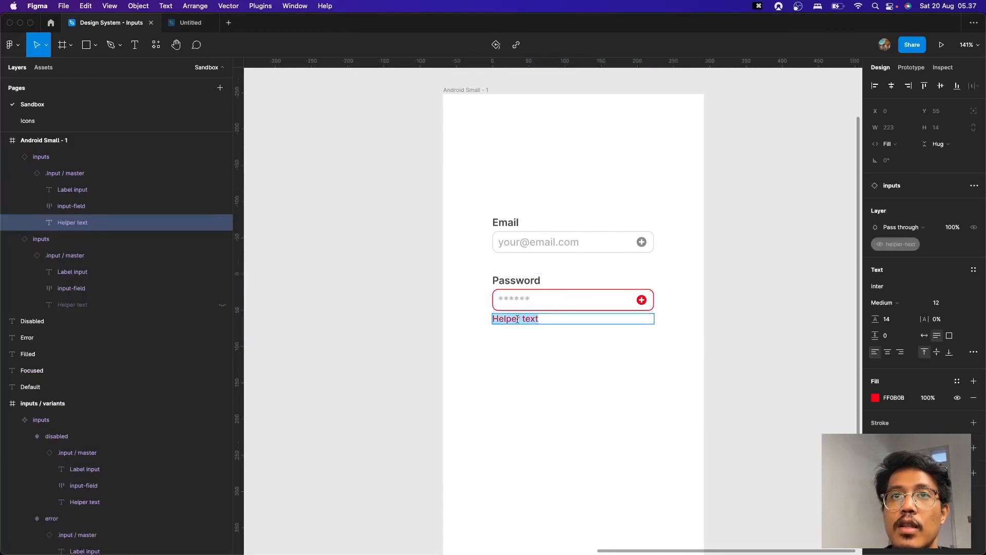
{"action": "type", "text": "Please check"}
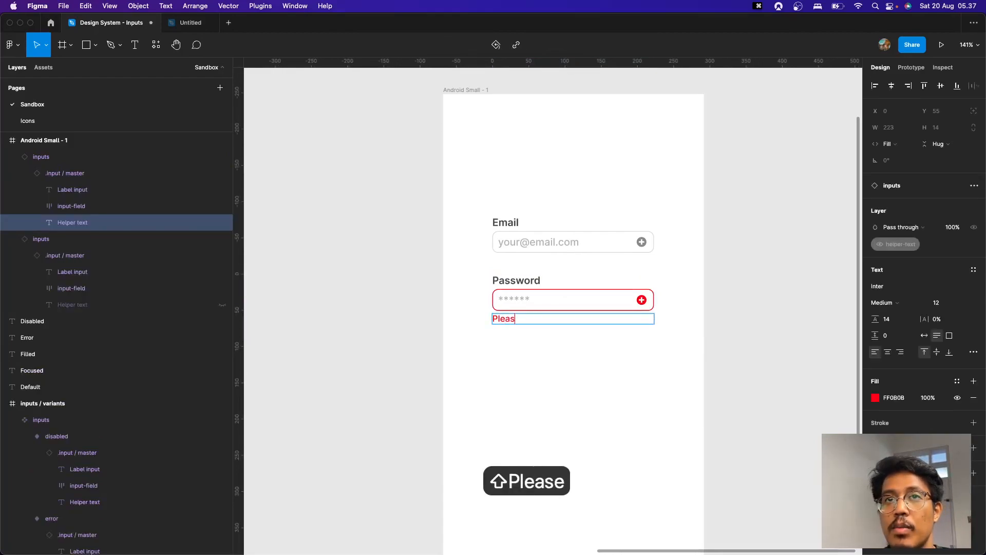
{"action": "type", "text": "r password again"}
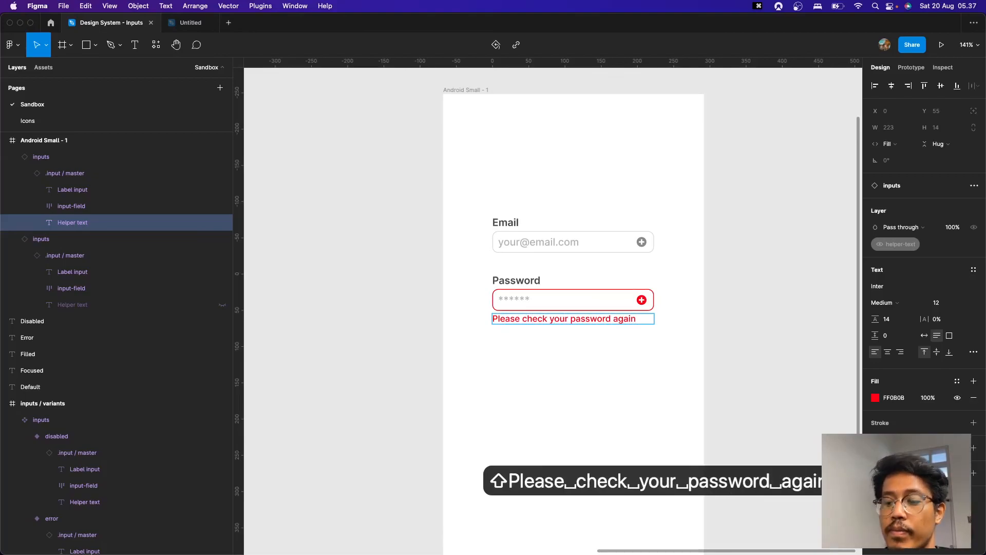
{"action": "left_click", "coordinate": [630, 366]}
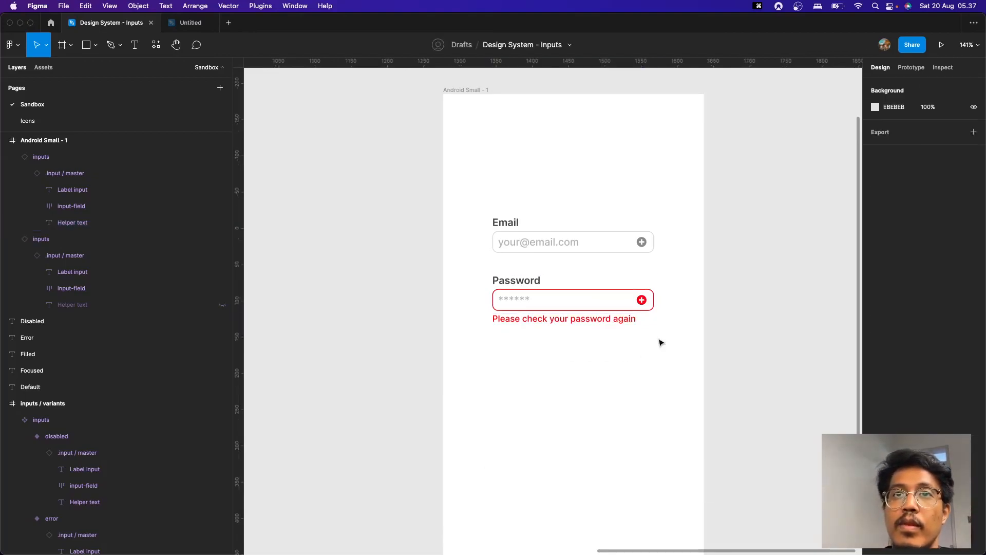
Step: Delete the Email and Password test inputs together with the empty Android Small - 1 frame
{"action": "scroll", "coordinate": [700, 332], "scroll_direction": "down", "scroll_amount": 2}
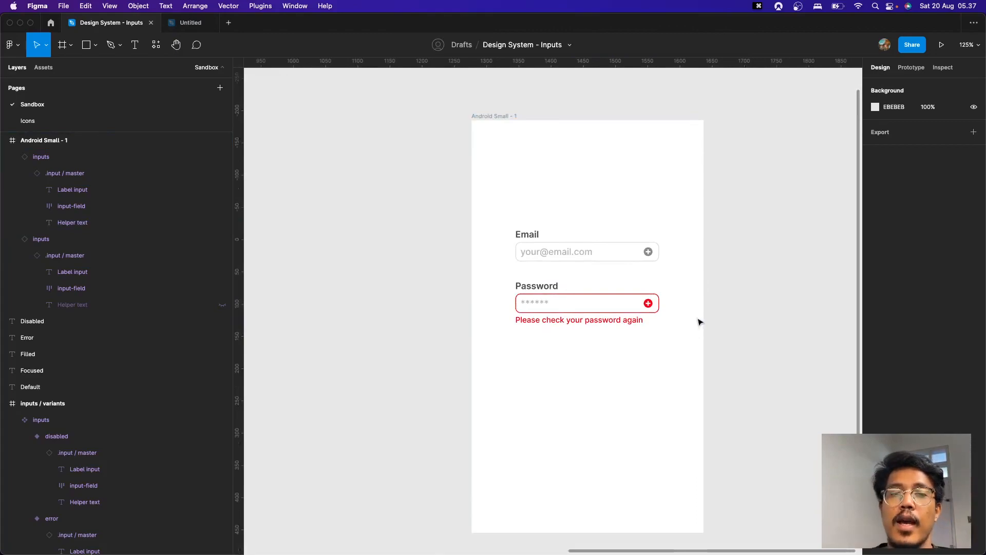
{"action": "left_click", "coordinate": [603, 248]}
{"action": "left_click", "coordinate": [688, 374]}
{"action": "left_click_drag", "start_coordinate": [688, 375], "coordinate": [491, 219]}
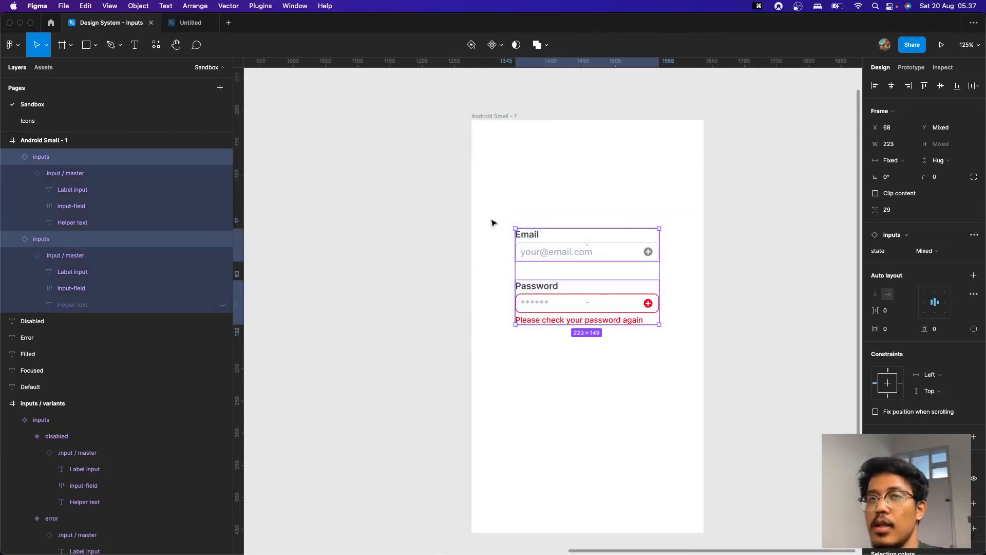
{"action": "key", "text": "BackSpace"}
{"action": "left_click", "coordinate": [503, 118]}
{"action": "key", "text": "BackSpace"}
{"action": "left_click_drag", "start_coordinate": [376, 376], "coordinate": [732, 369]}
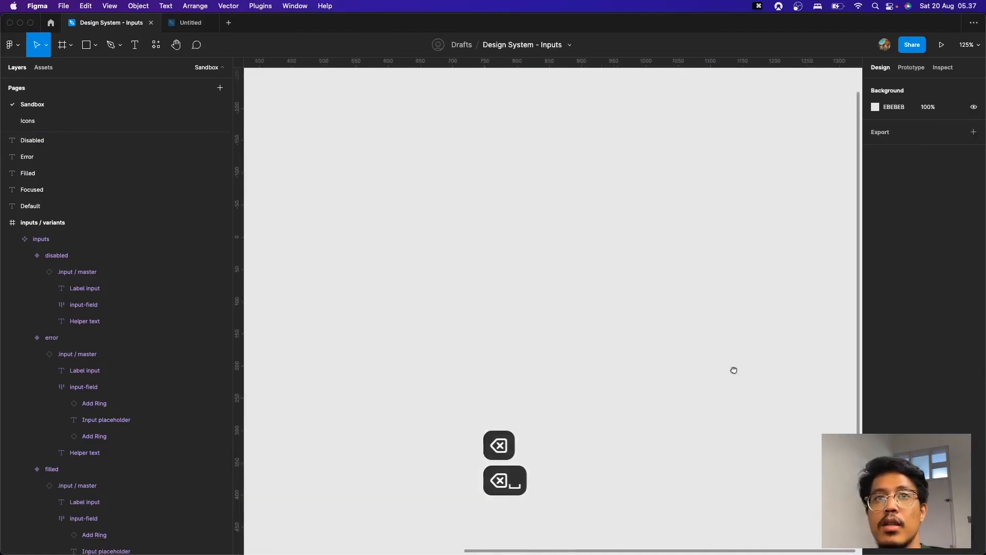
{"action": "left_click_drag", "start_coordinate": [434, 323], "coordinate": [677, 315]}
{"action": "left_click_drag", "start_coordinate": [516, 359], "coordinate": [677, 304]}
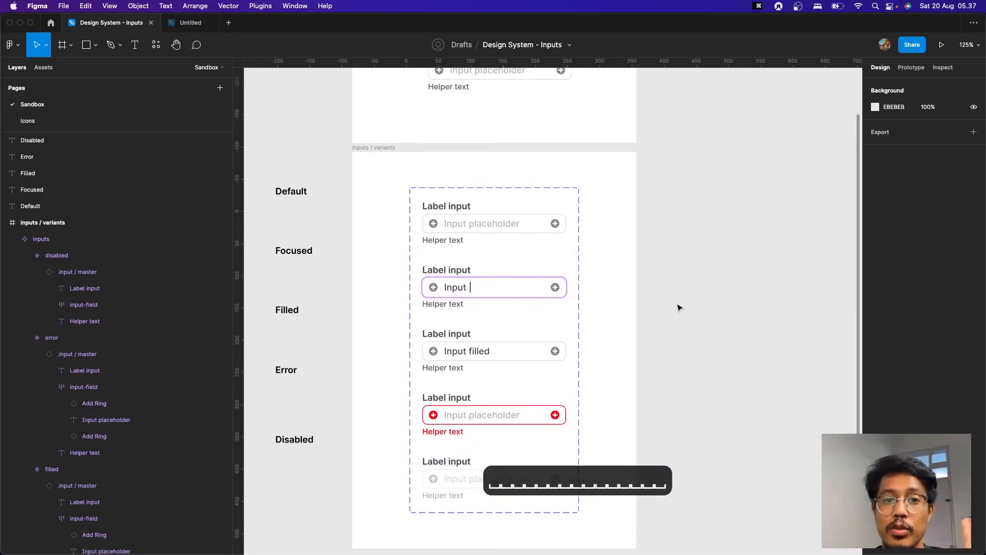